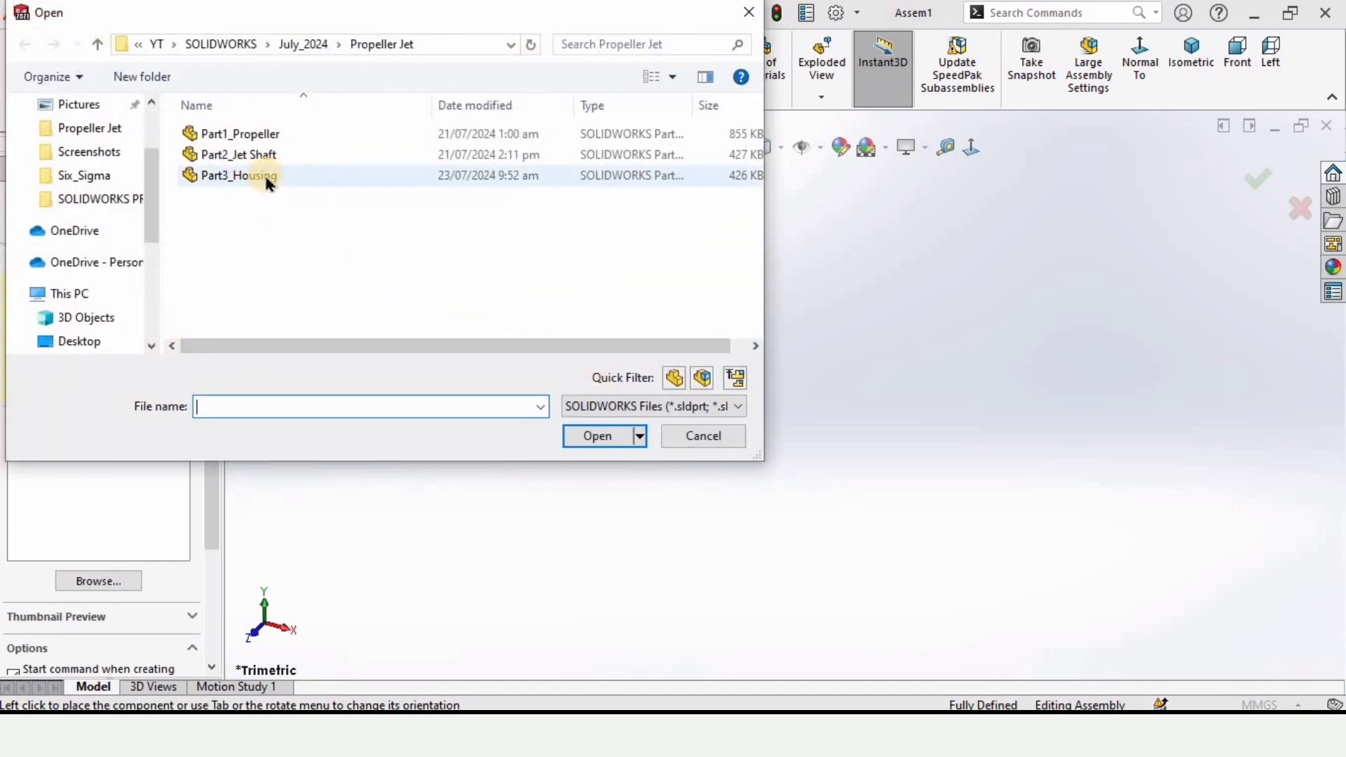
# - Insert Part3_Housing as the assembly's first component and apply a different background scene
pyautogui.click(264, 175)
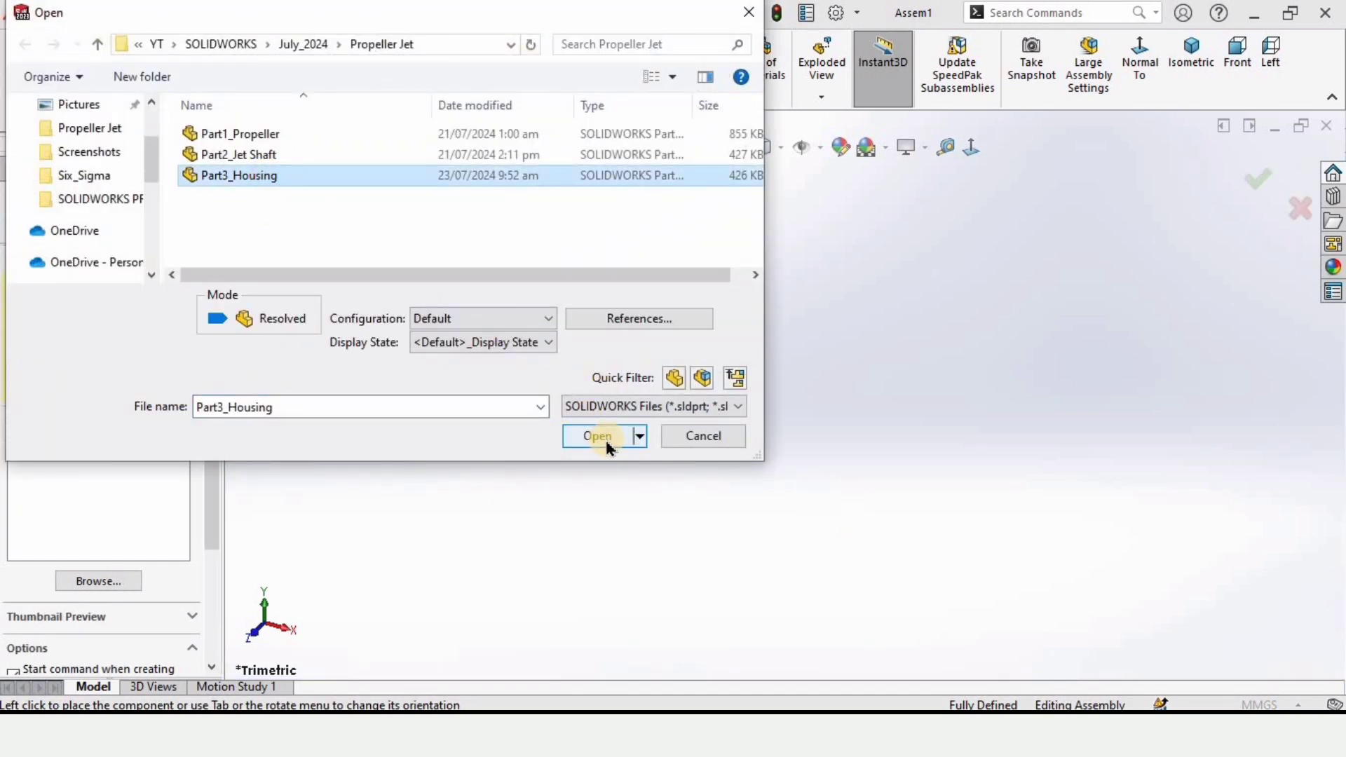
pyautogui.click(700, 435)
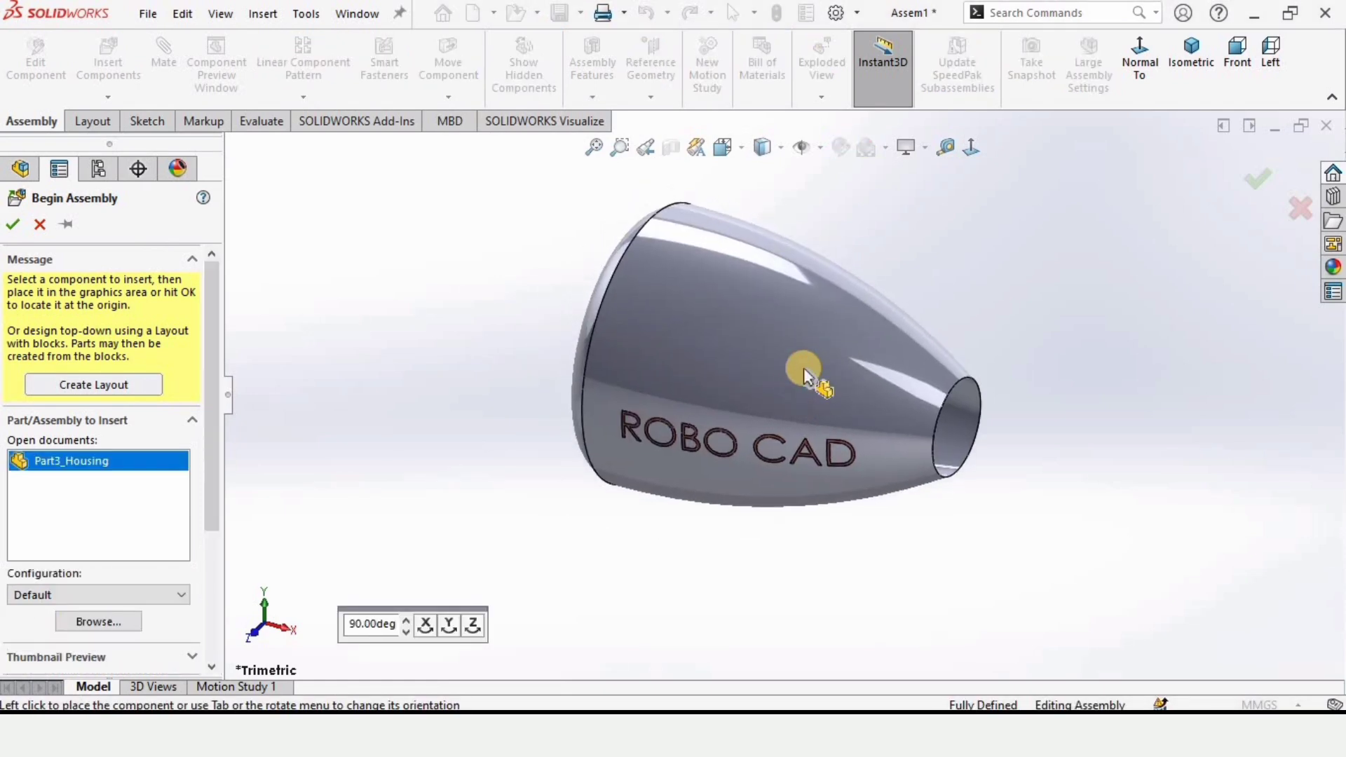
pyautogui.click(803, 367)
pyautogui.click(887, 150)
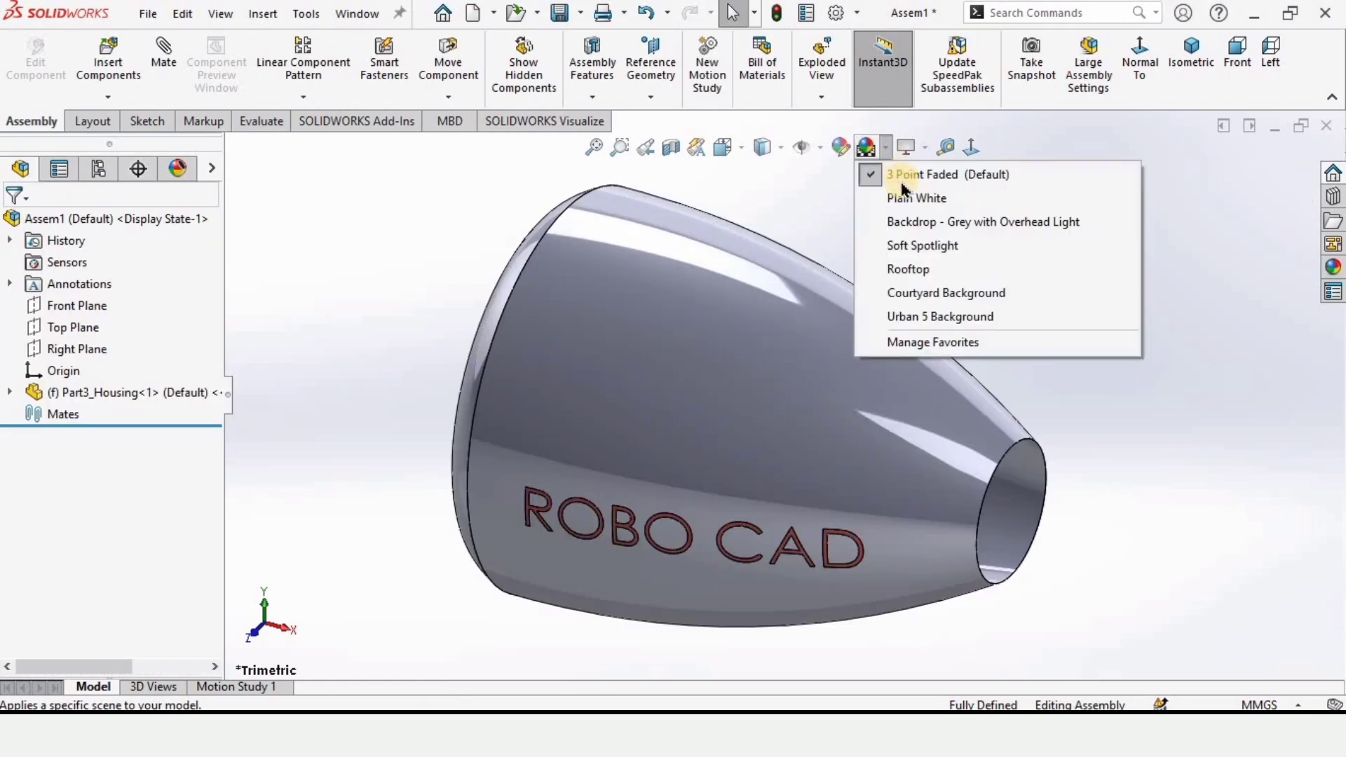
pyautogui.click(961, 264)
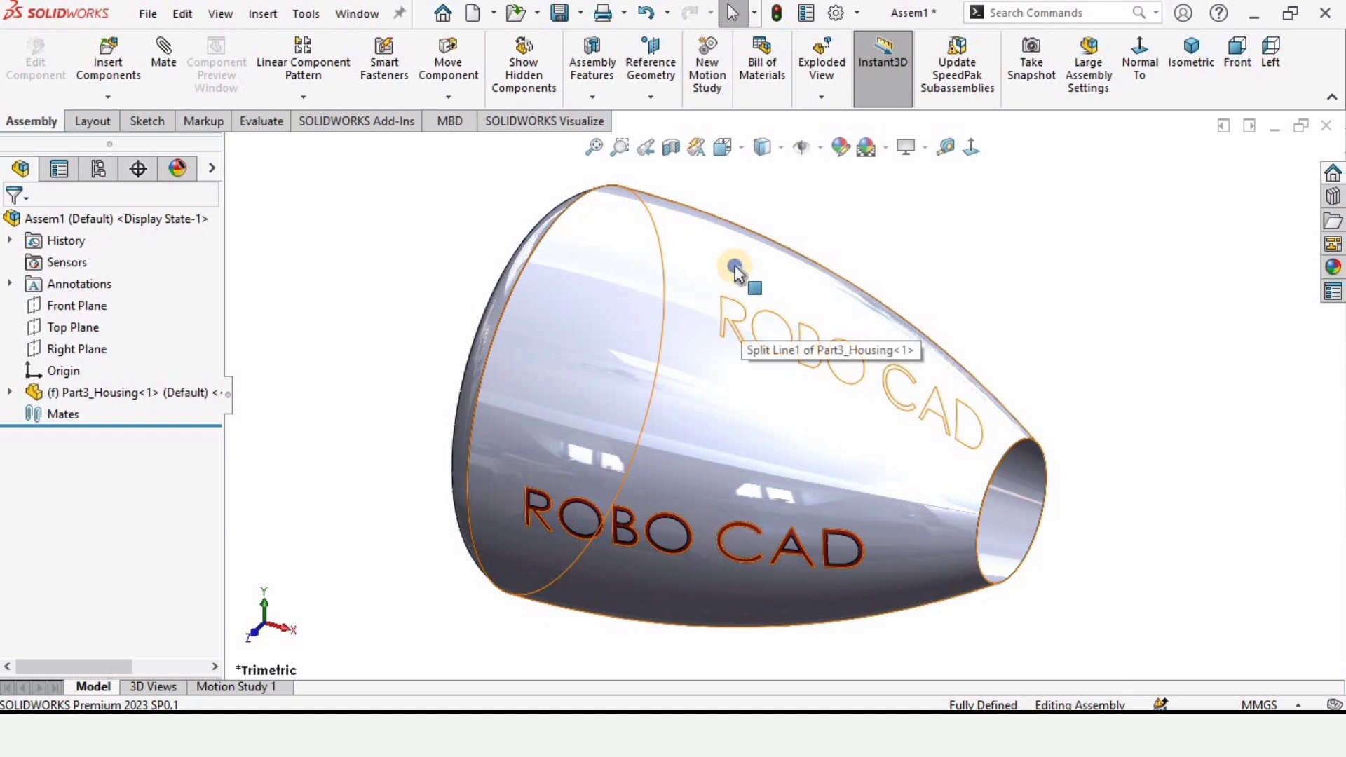
# - Open the housing part in its own window, apply the solid Yellow appearance to it, and return to the assembly
pyautogui.rightClick(733, 264)
pyautogui.click(754, 39)
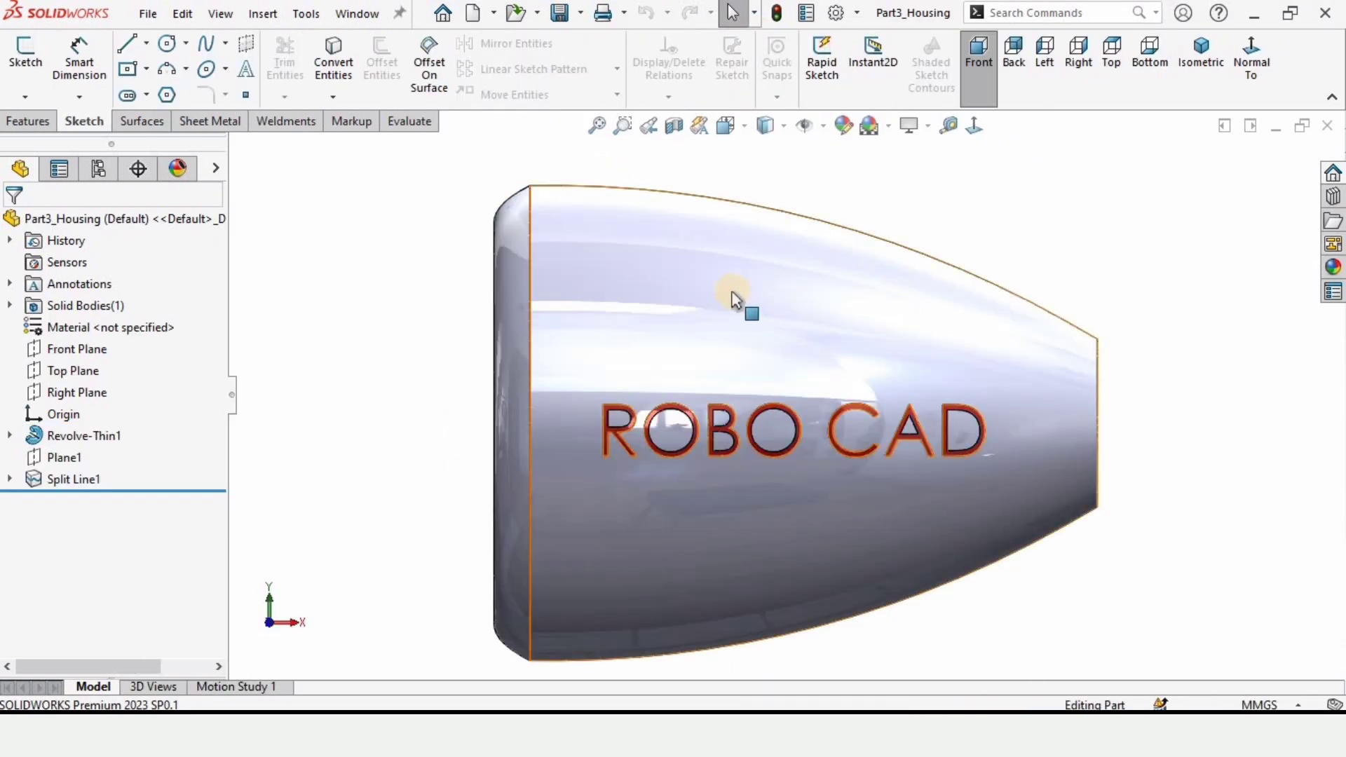
pyautogui.click(177, 171)
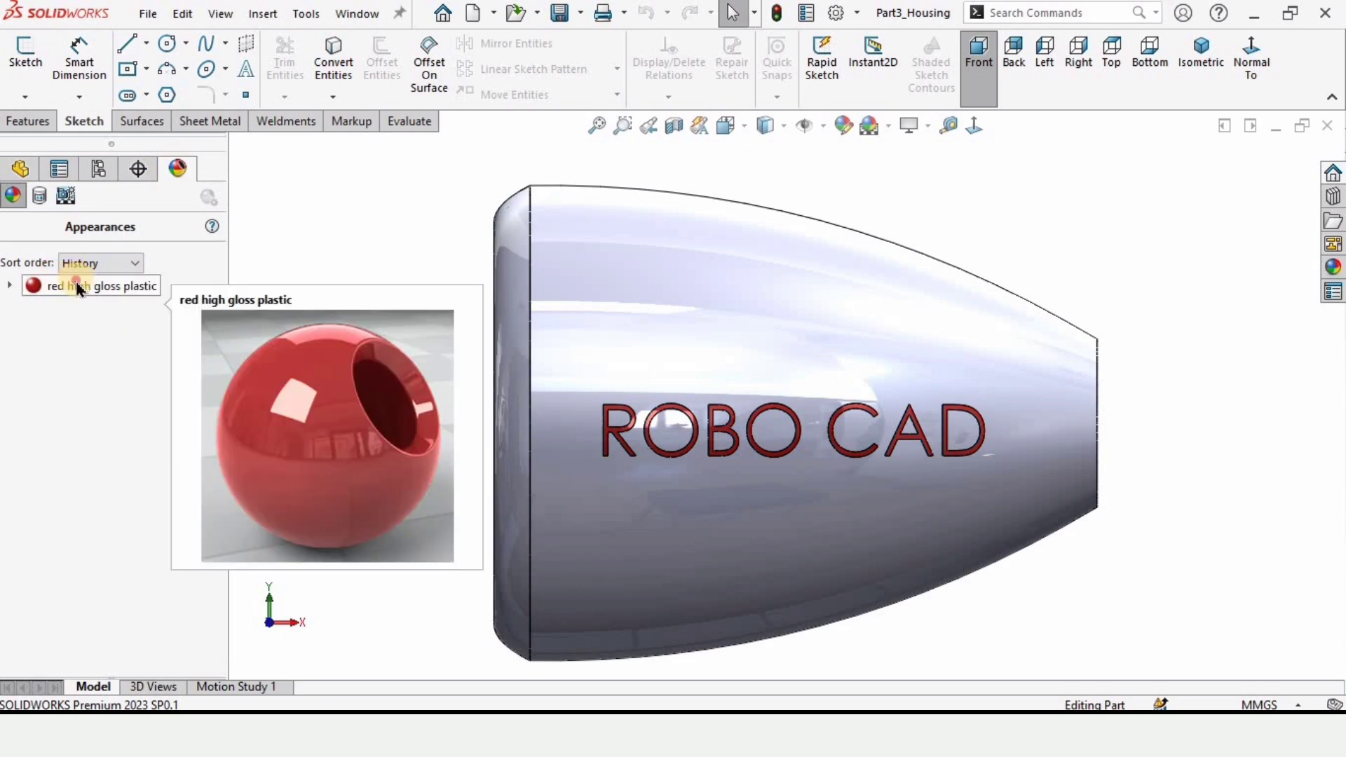
pyautogui.click(105, 286)
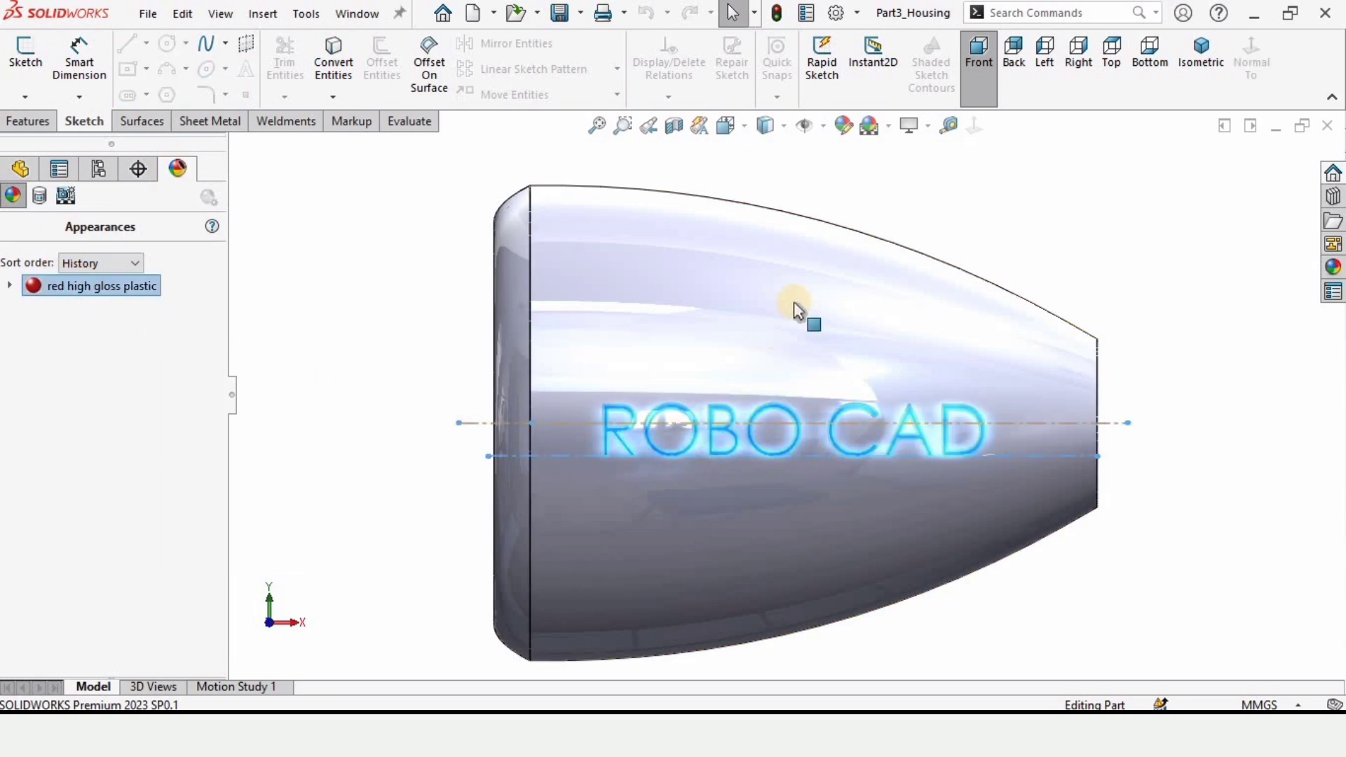
pyautogui.click(81, 306)
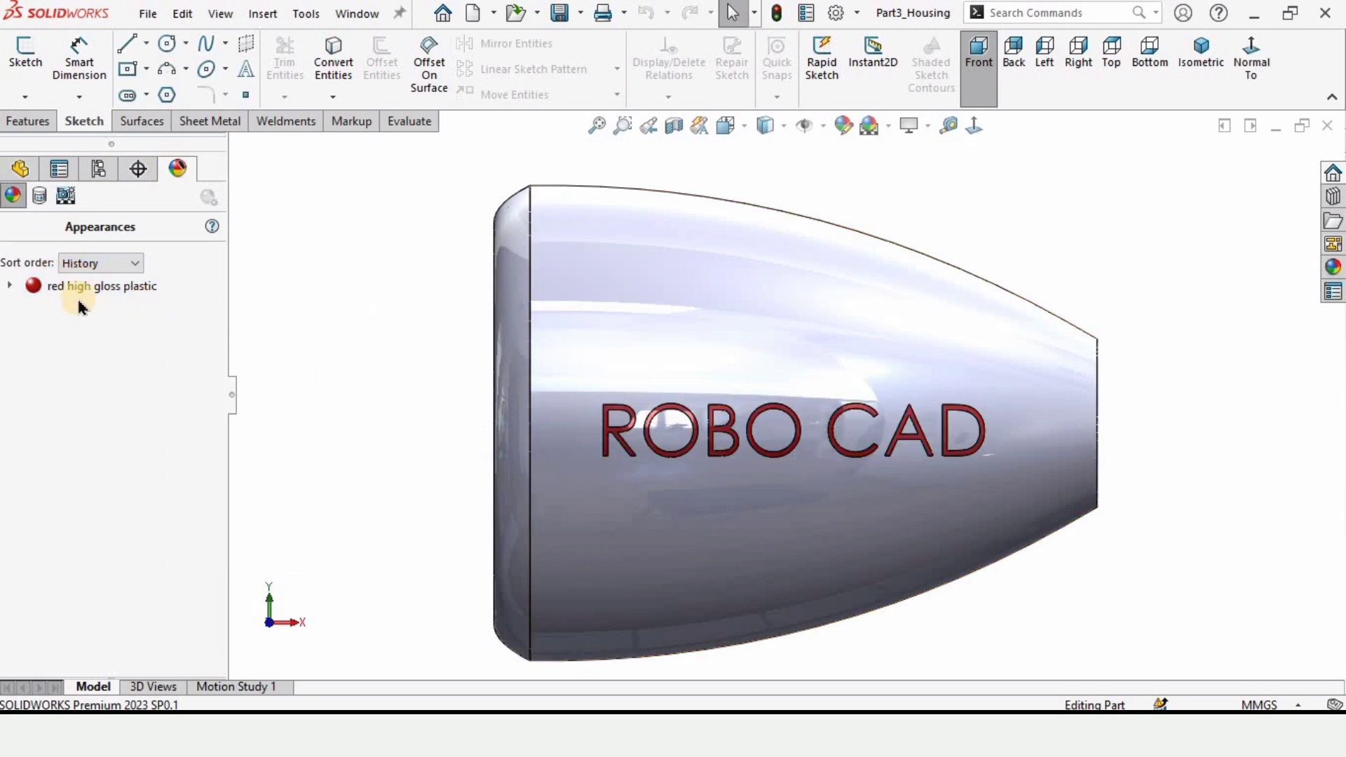
pyautogui.click(1333, 269)
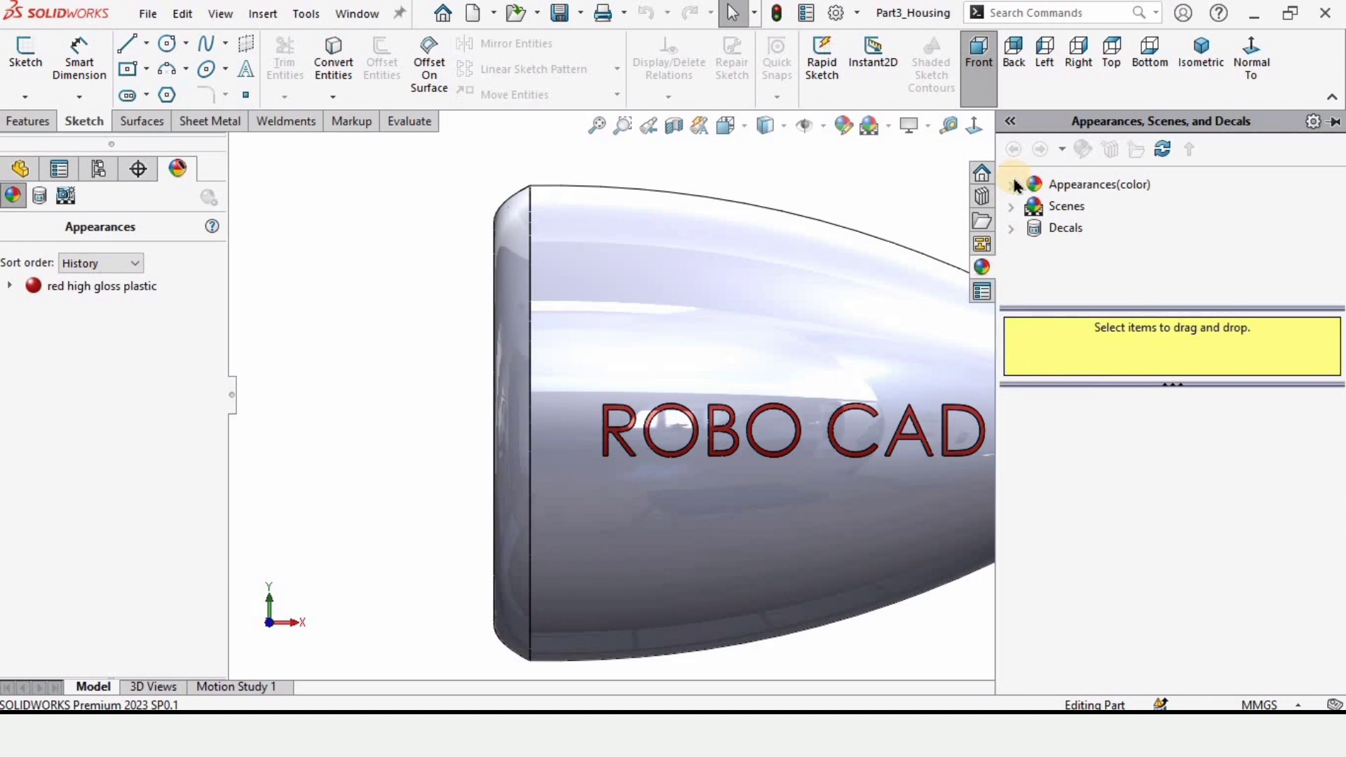
pyautogui.click(1013, 185)
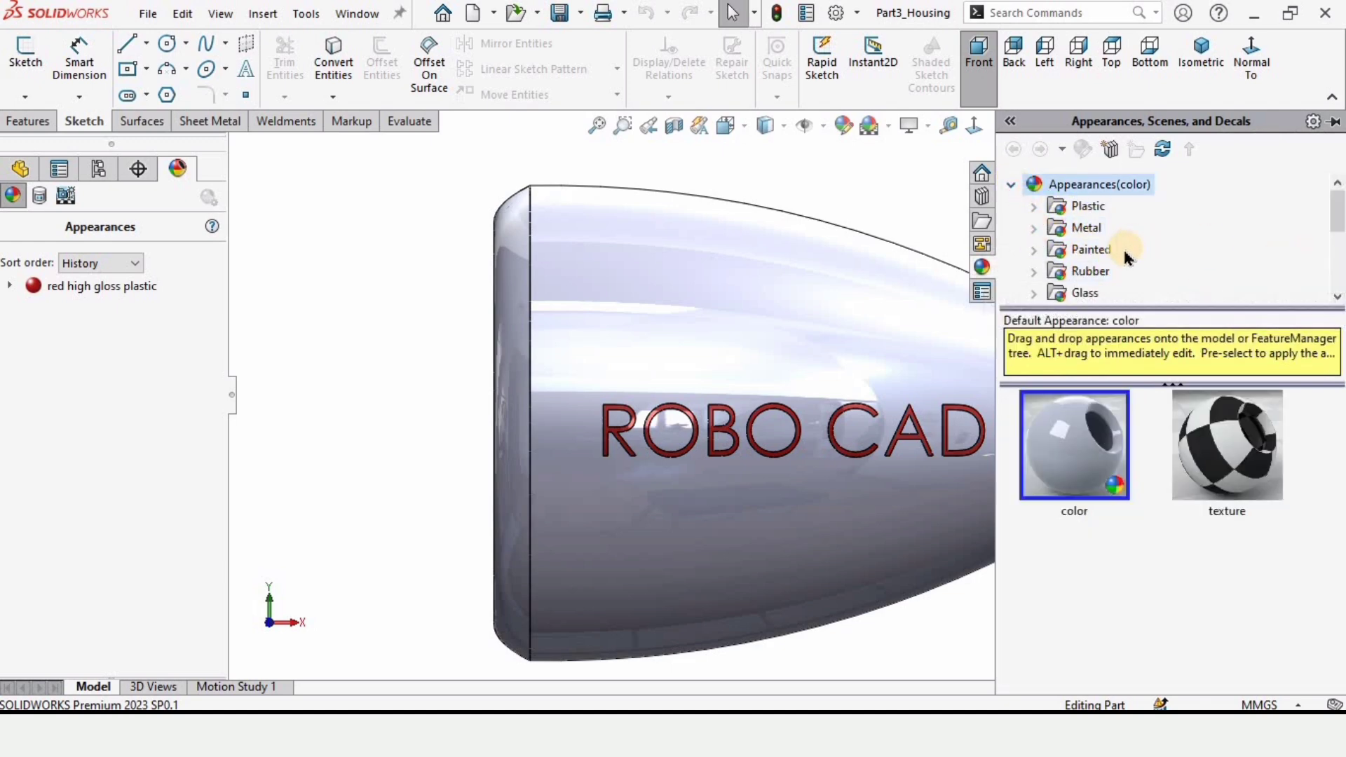
pyautogui.scroll(-1, 1125, 258)
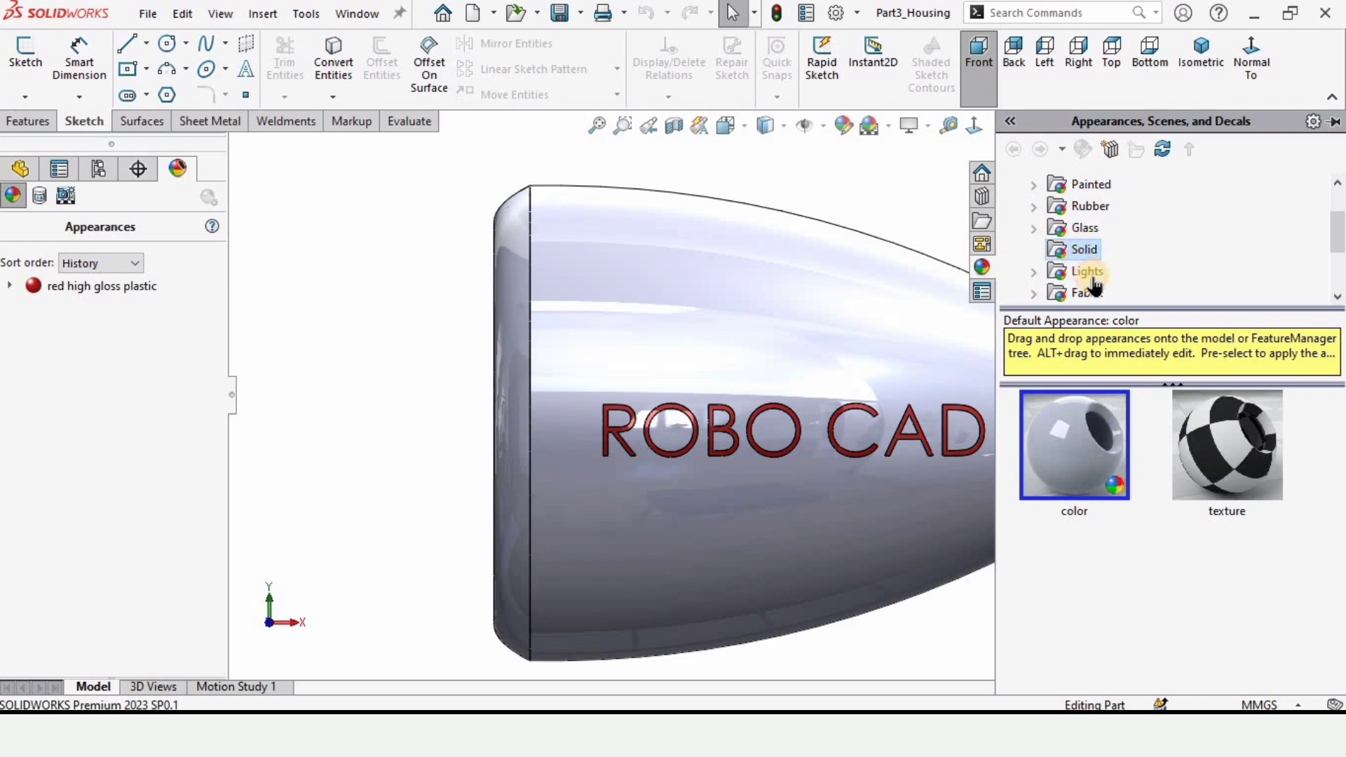
pyautogui.doubleClick(1236, 626)
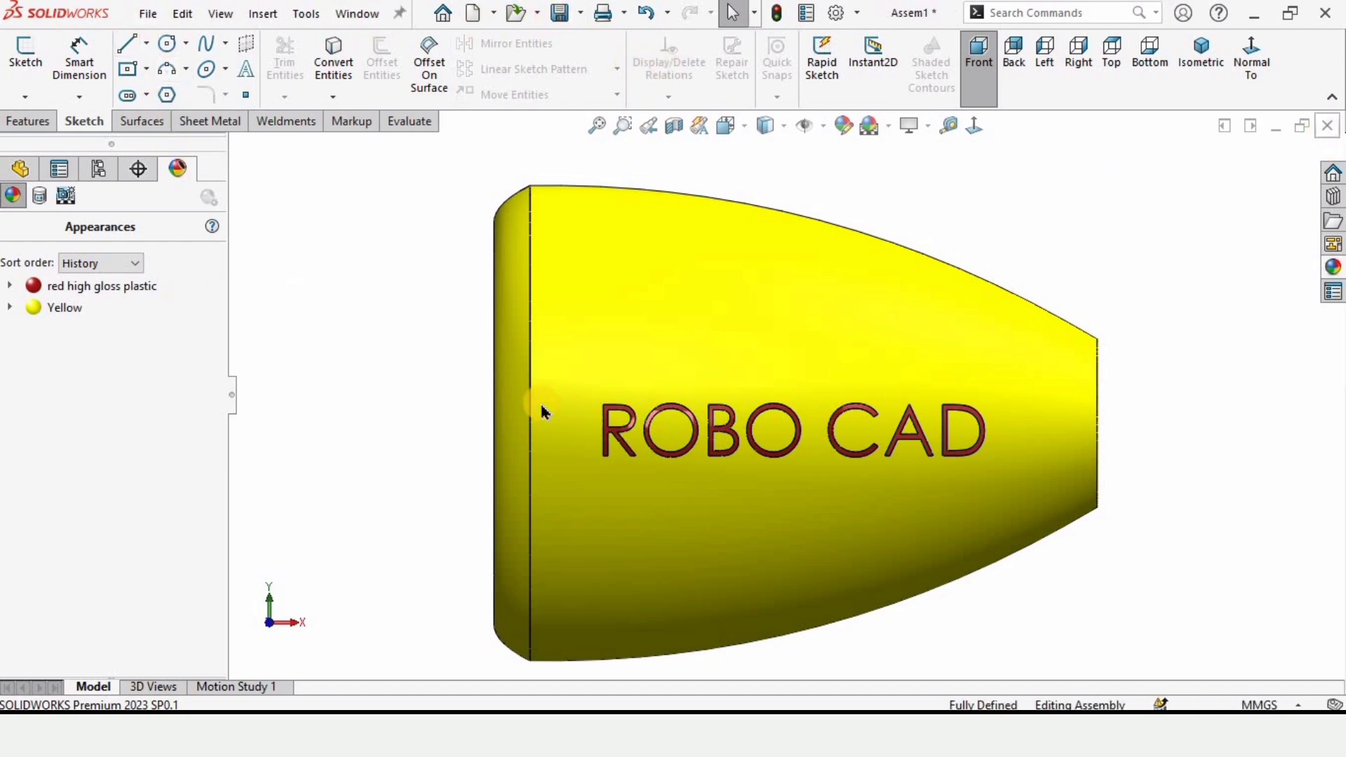
pyautogui.scroll(1, 533, 413)
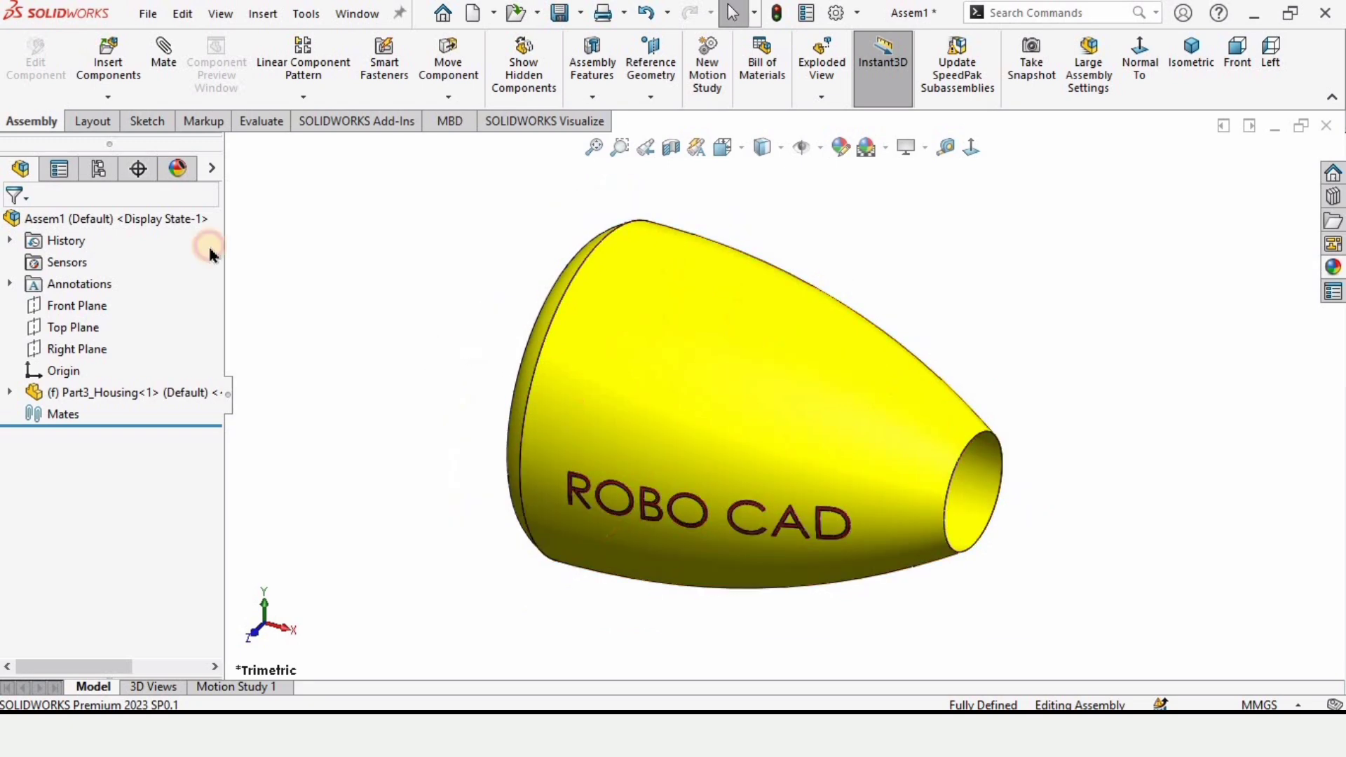
# - Insert the Part2_Jet Shaft component and place it freely above the housing
pyautogui.click(105, 62)
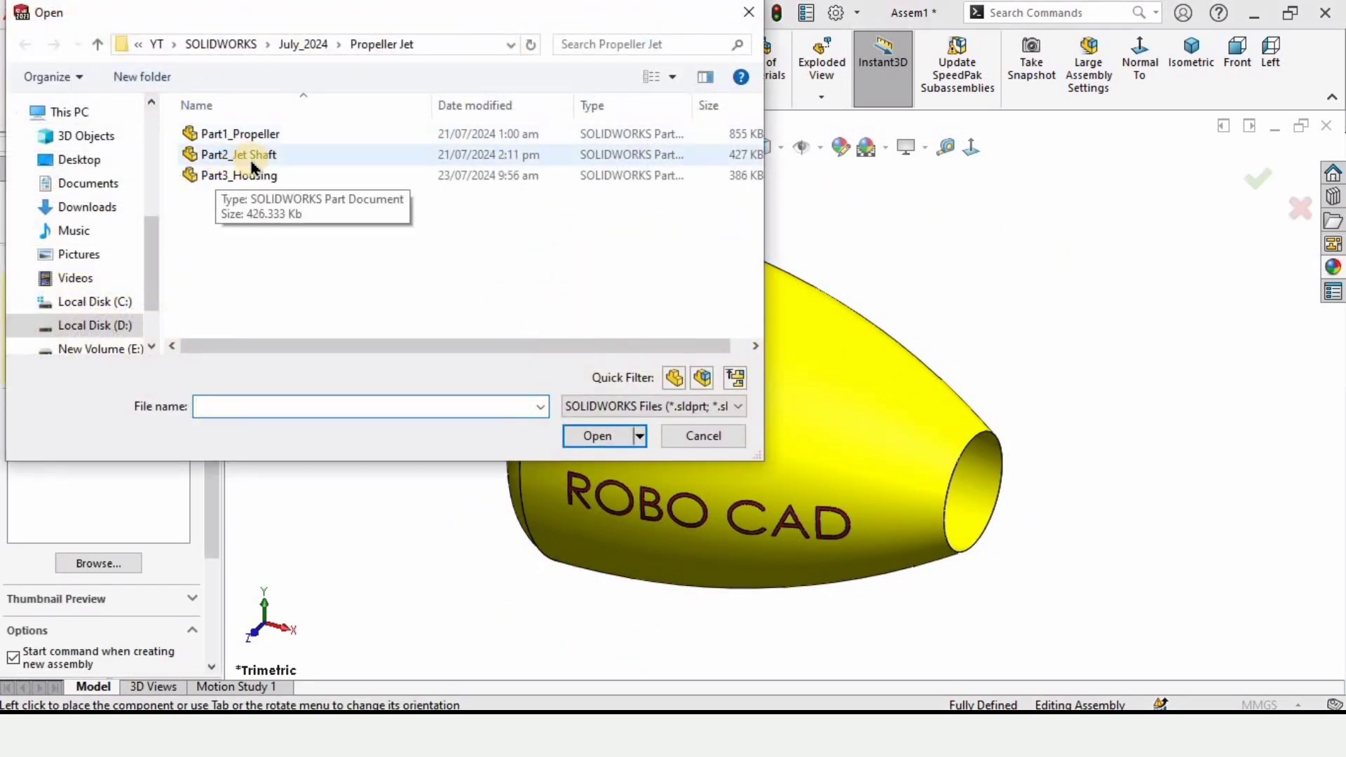
pyautogui.click(237, 157)
pyautogui.click(596, 435)
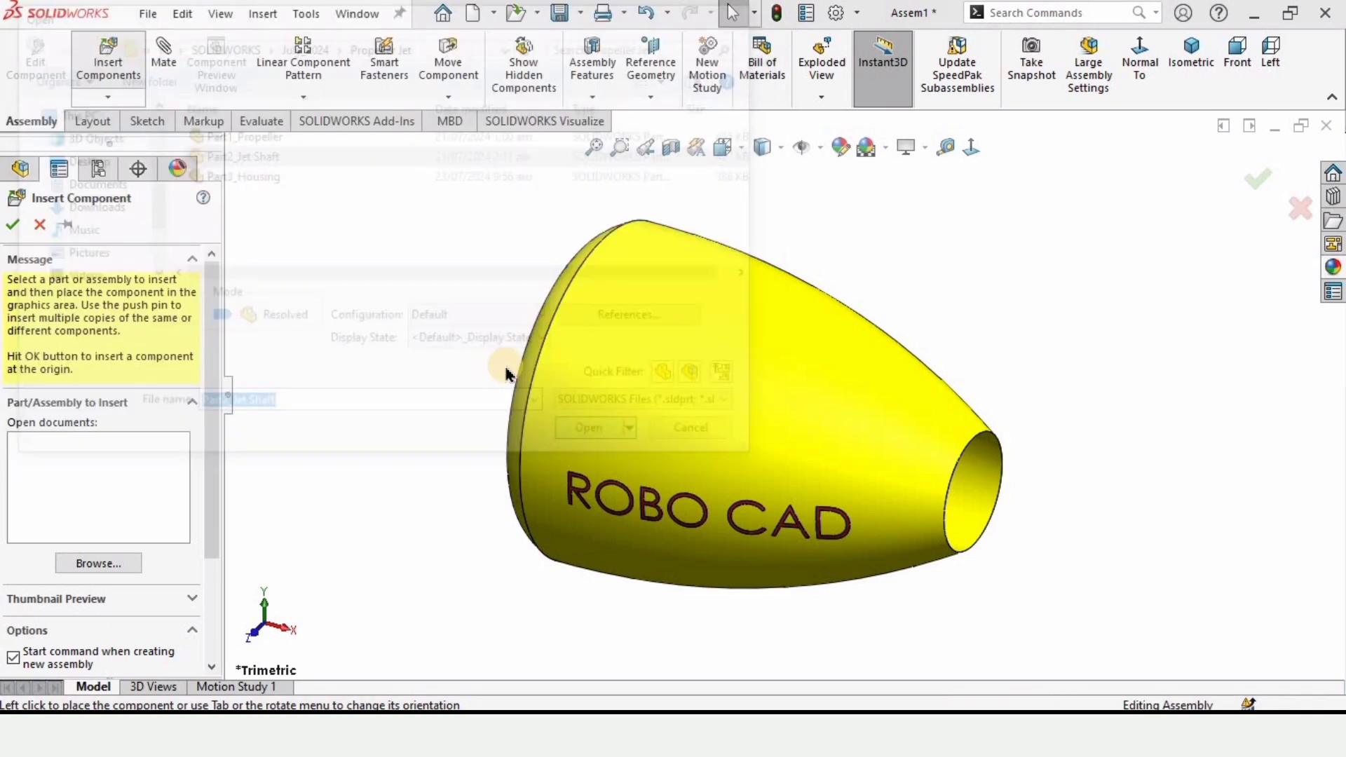
pyautogui.scroll(4, 484, 307)
pyautogui.scroll(-3, 690, 281)
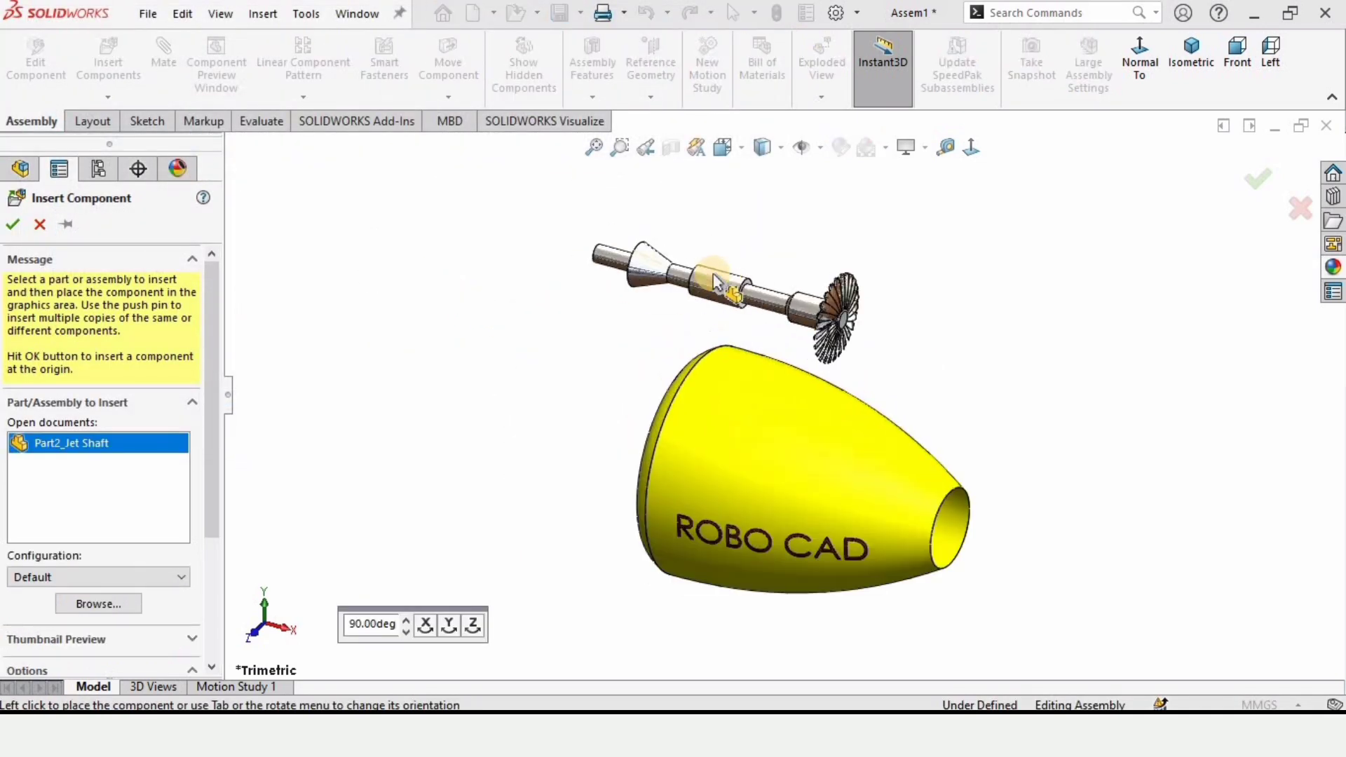
pyautogui.click(732, 287)
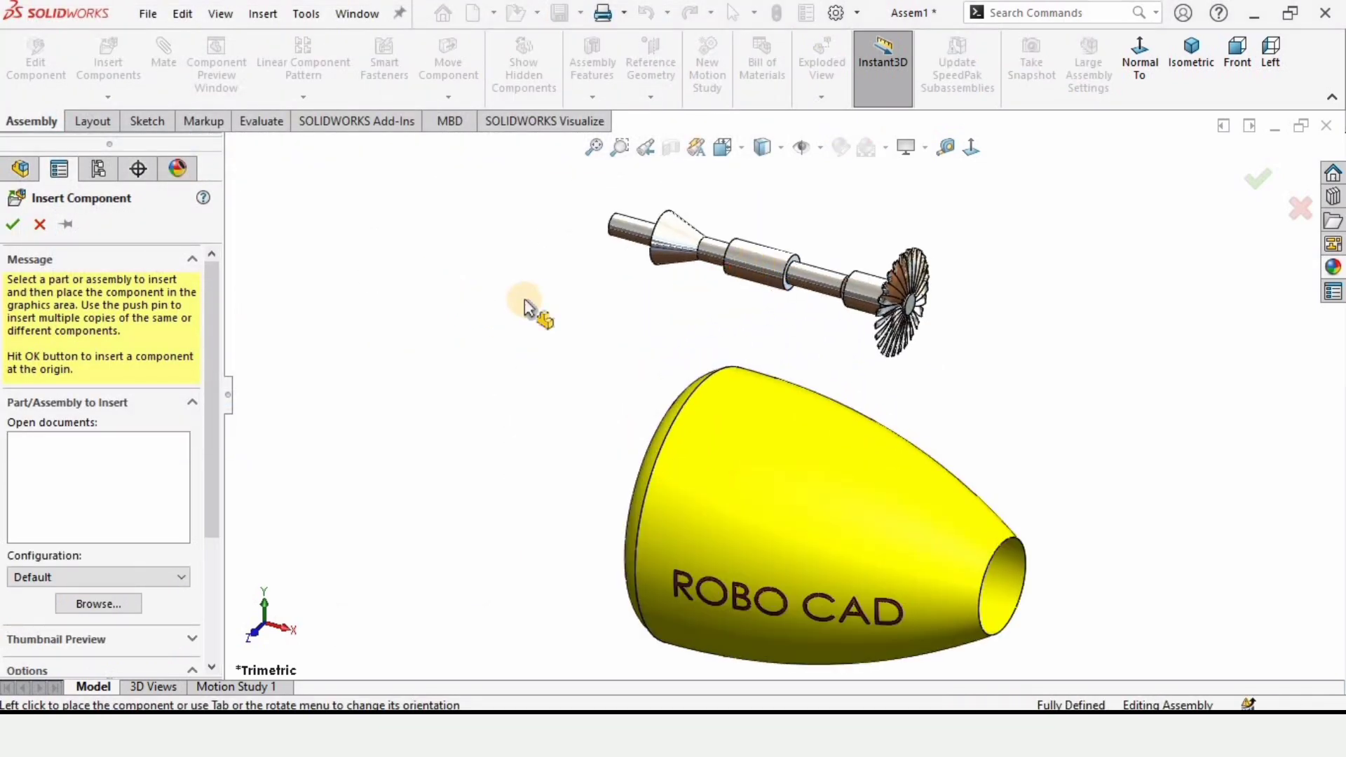
# - Insert the Part1_Propeller component and place it beside the plain shaft end, opposite the small fan wheel
pyautogui.click(130, 79)
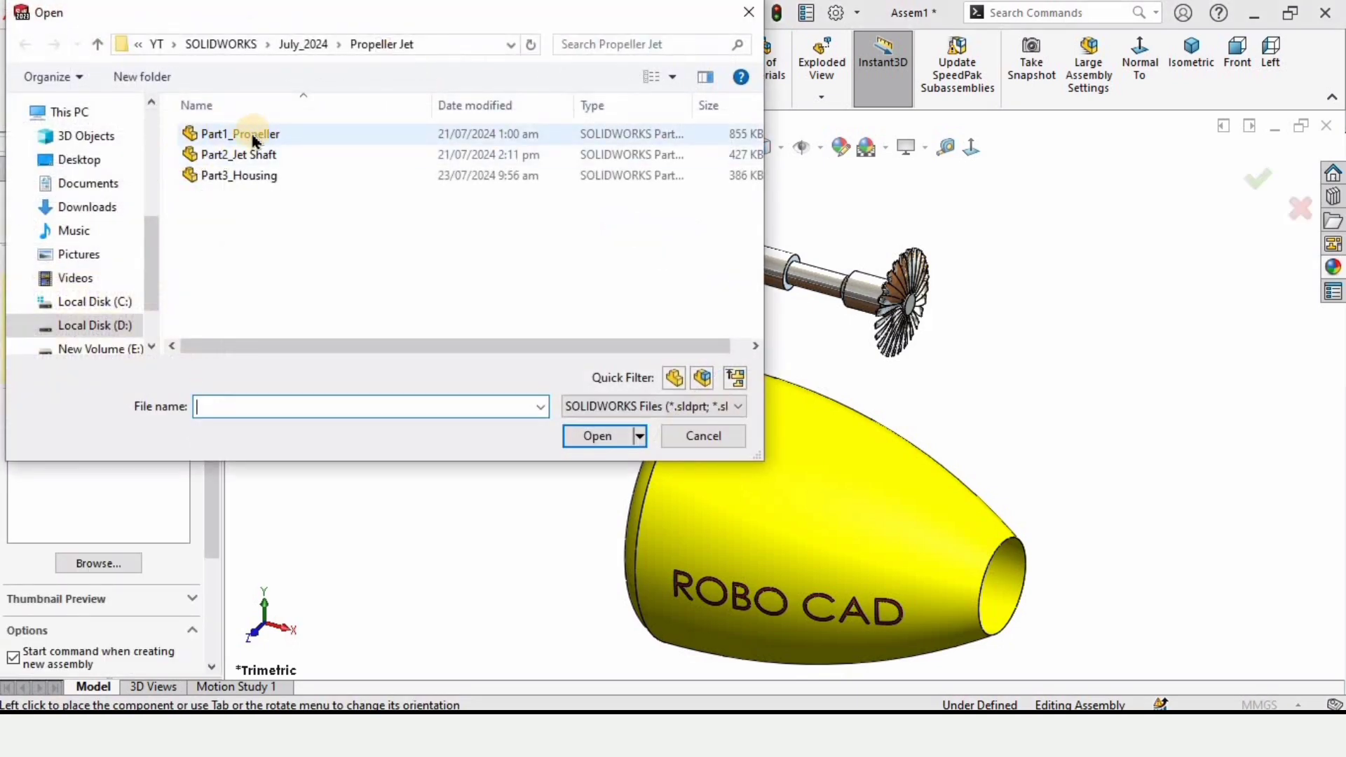
pyautogui.click(253, 134)
pyautogui.click(597, 436)
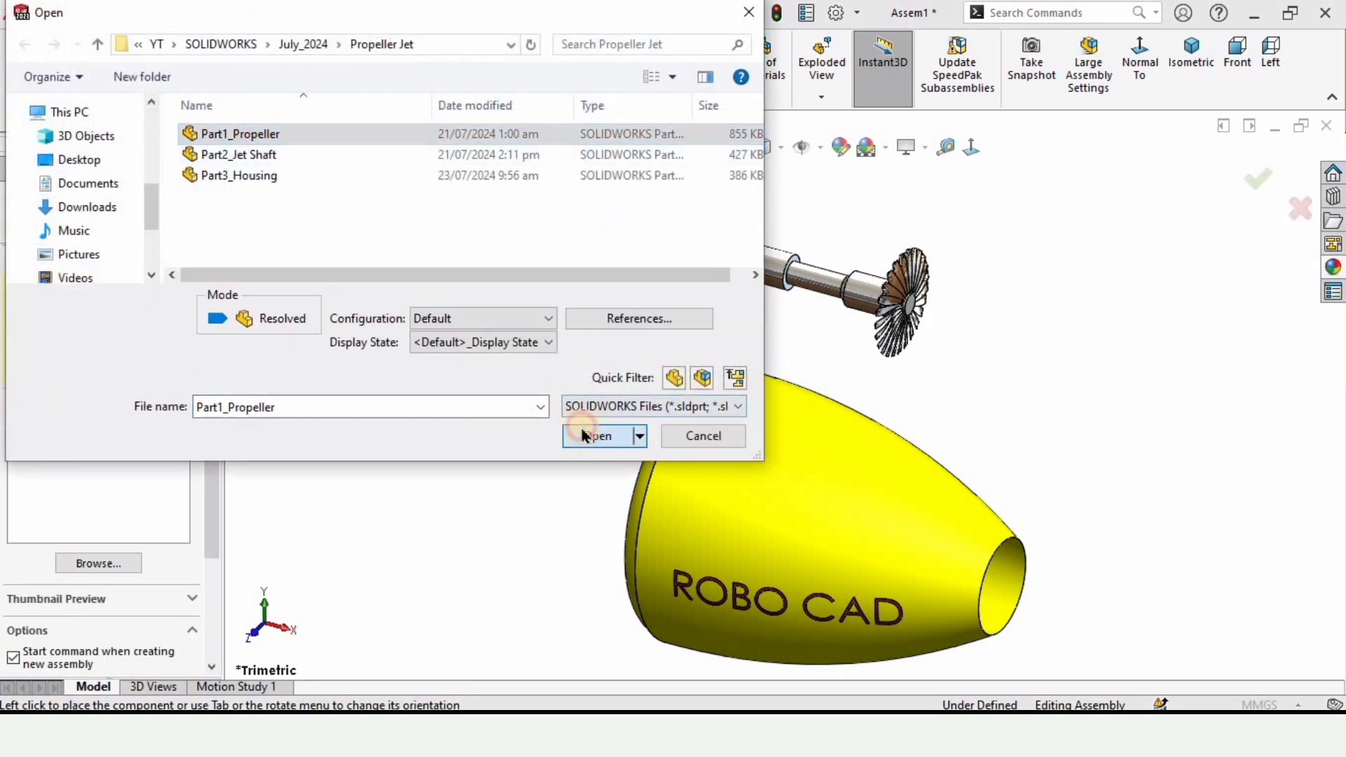
pyautogui.scroll(-3, 515, 281)
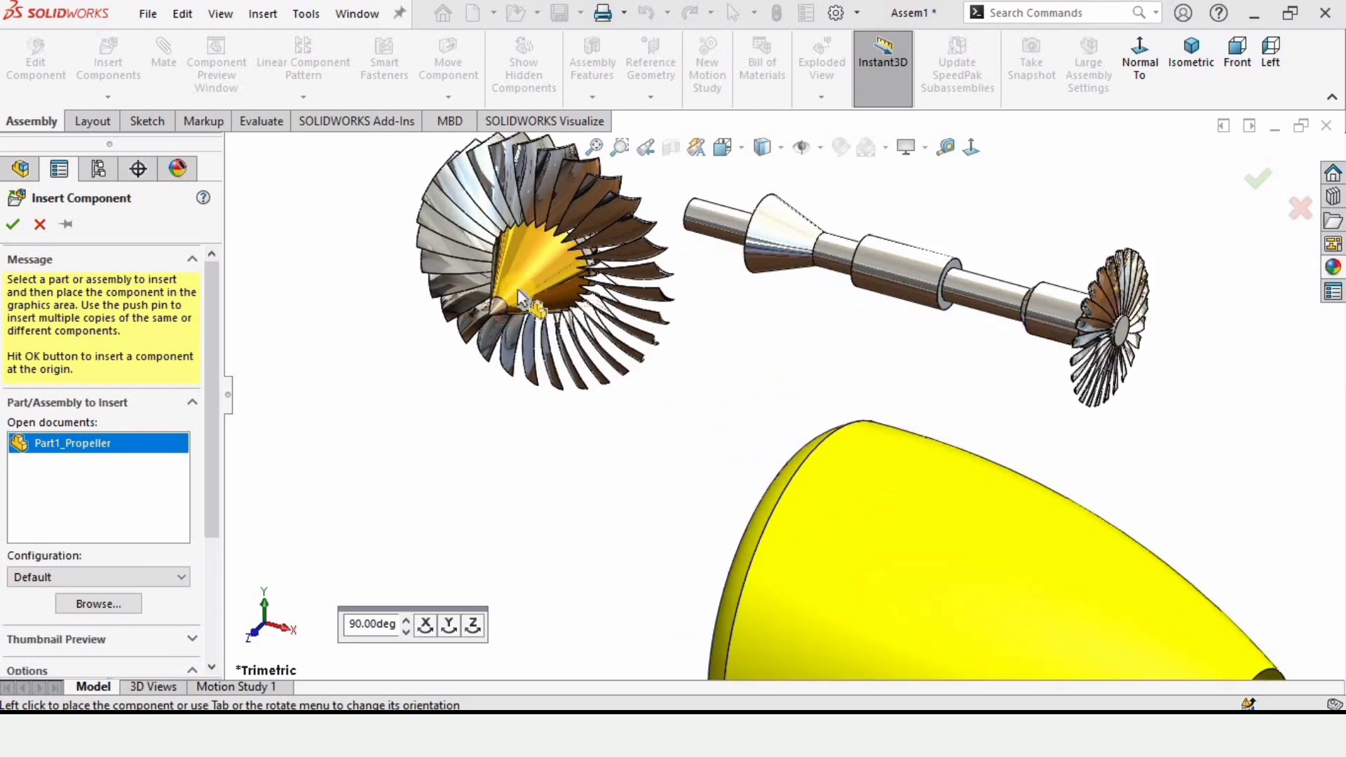
pyautogui.click(478, 453)
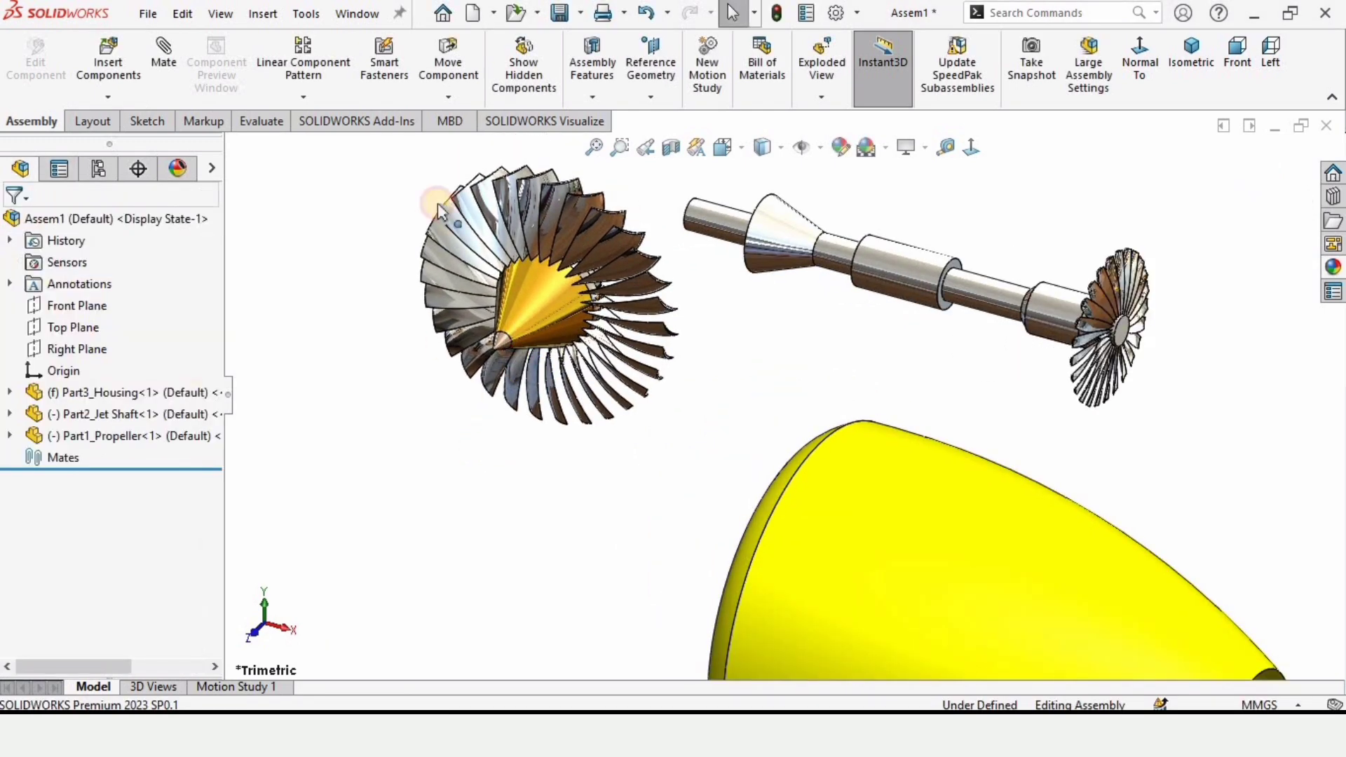
# - Rotate the propeller component freely until its cone points away from the shaft and its bored hub face points toward the shaft
pyautogui.click(443, 98)
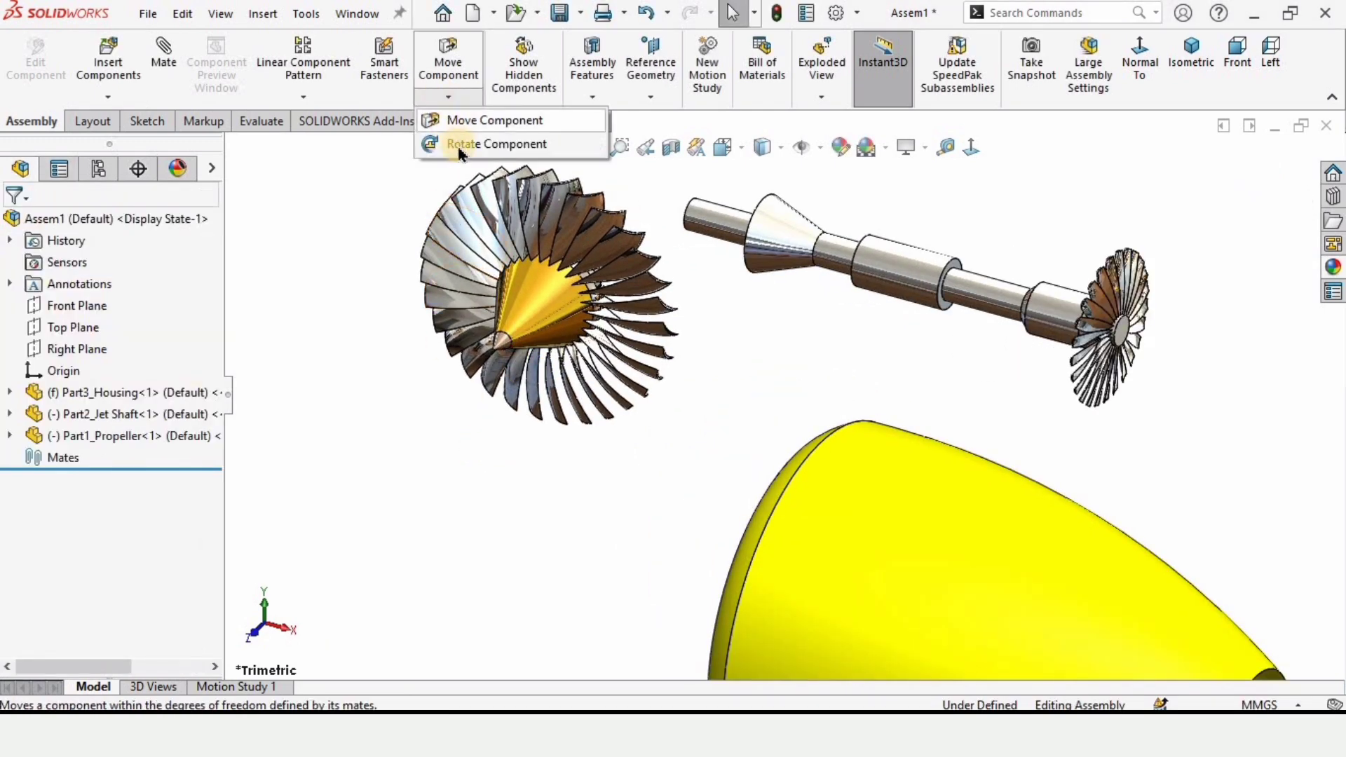
pyautogui.click(462, 147)
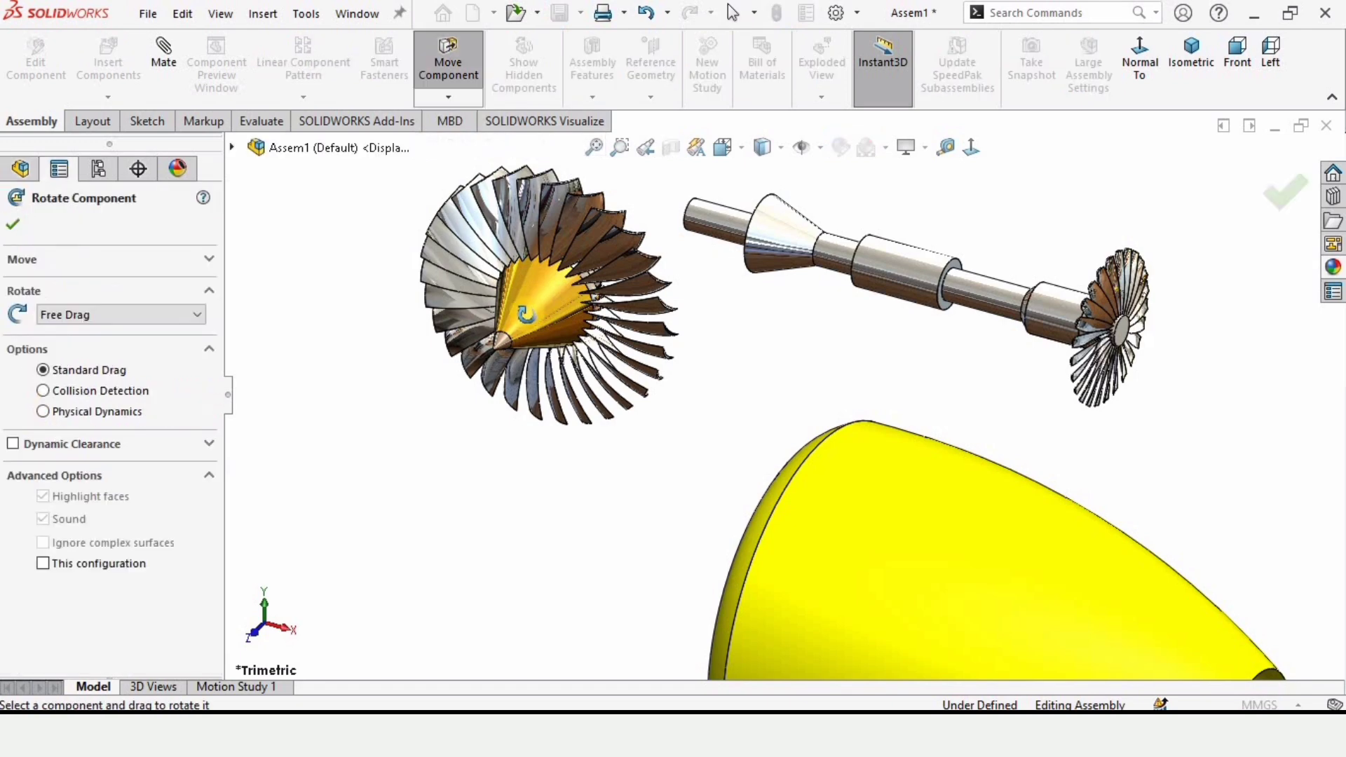
pyautogui.moveTo(503, 270); pyautogui.dragTo(98, 272)
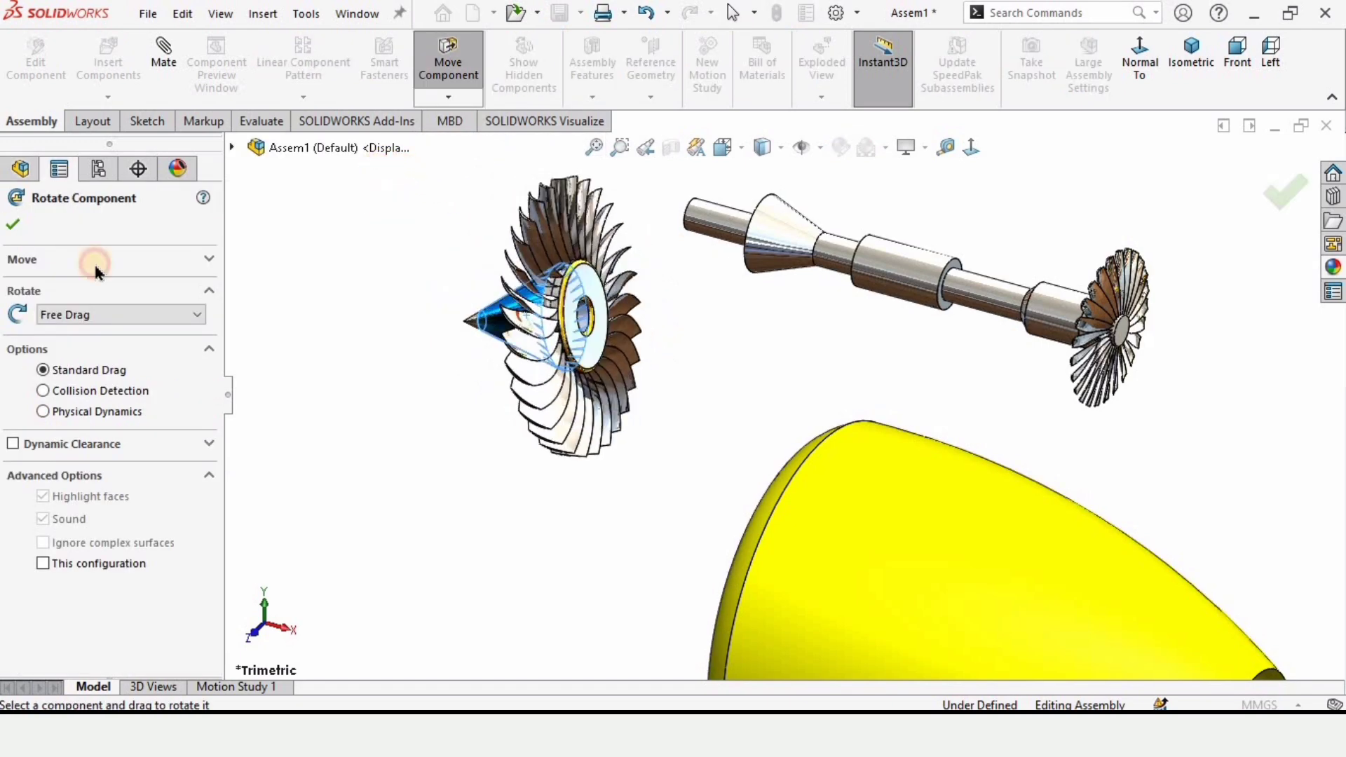
pyautogui.click(14, 225)
# - Add a concentric mate between the propeller's hub bore and the cylindrical face at the jet shaft's plain end
pyautogui.scroll(-2, 763, 269)
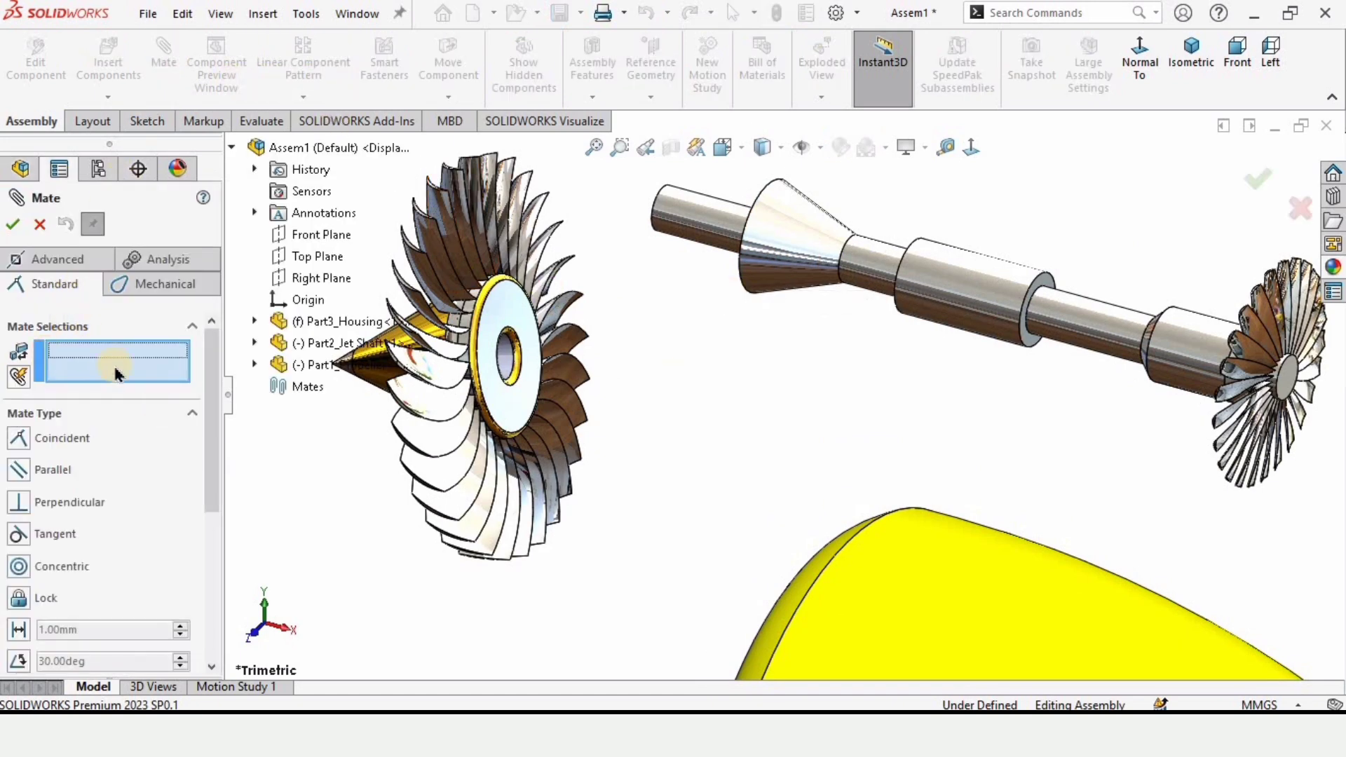
pyautogui.scroll(-3, 393, 372)
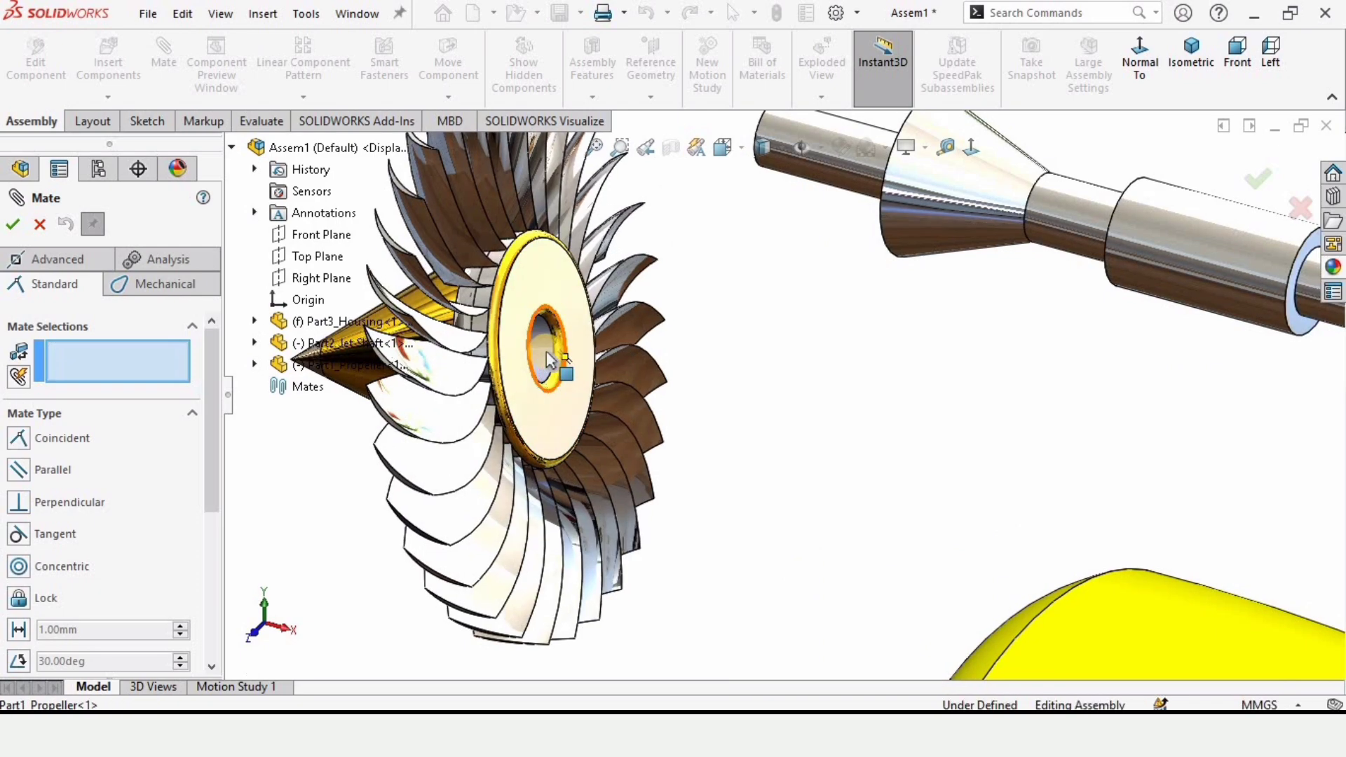
pyautogui.scroll(-6, 547, 357)
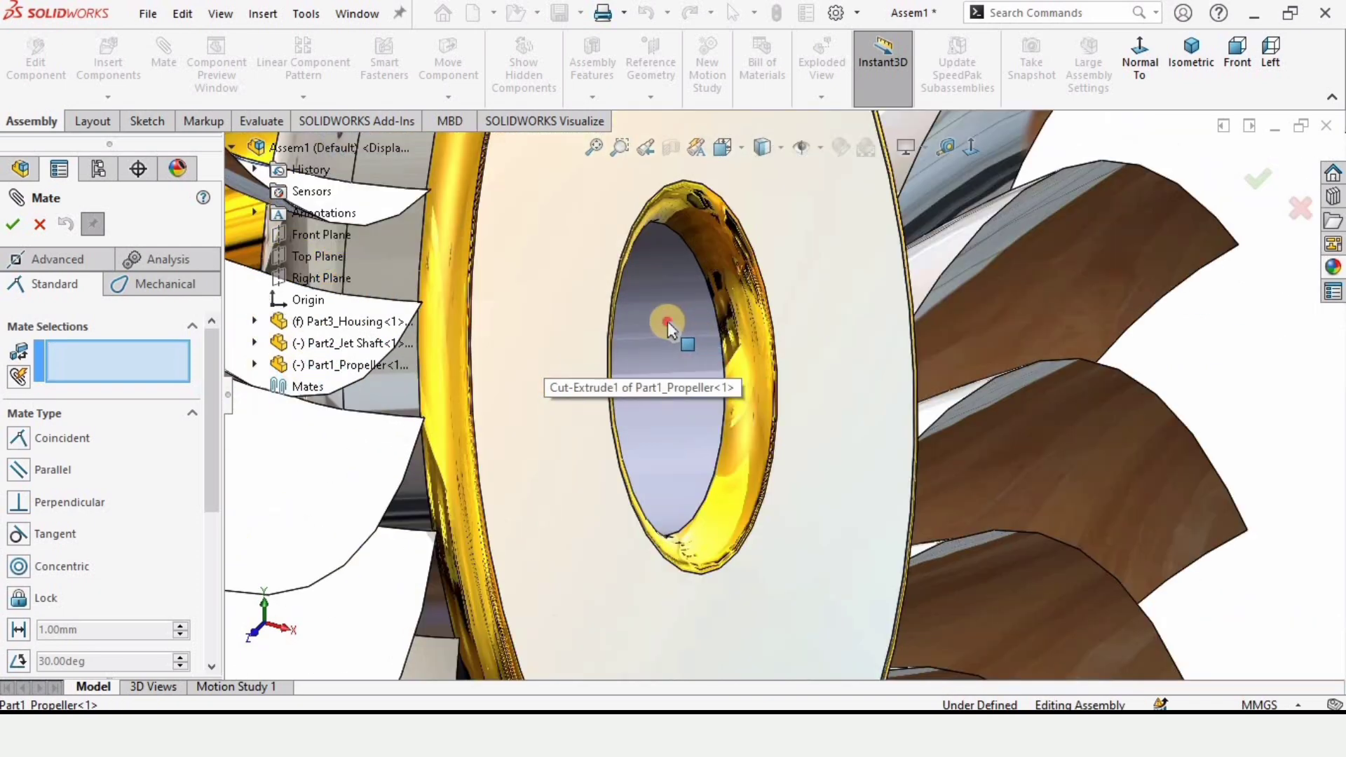
pyautogui.click(668, 326)
pyautogui.scroll(10, 692, 330)
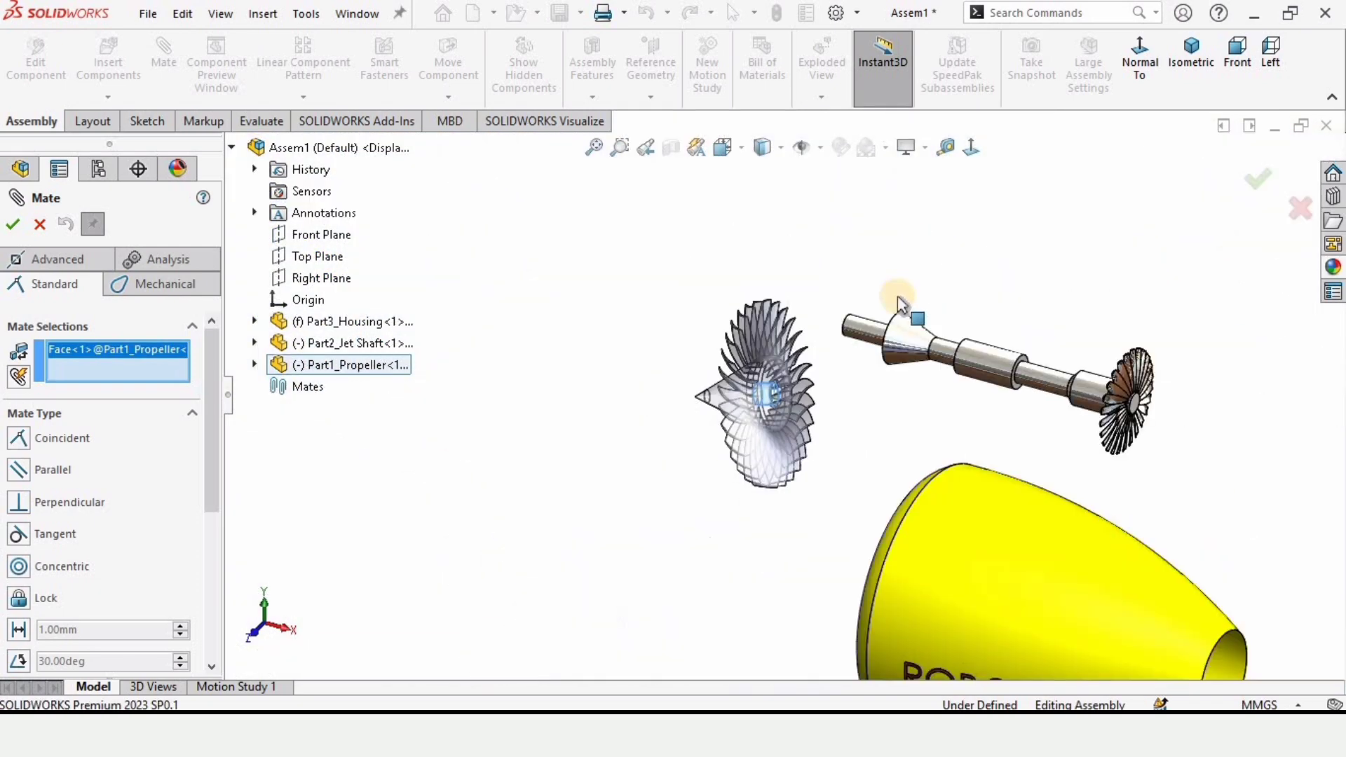
pyautogui.scroll(-3, 900, 303)
pyautogui.click(812, 381)
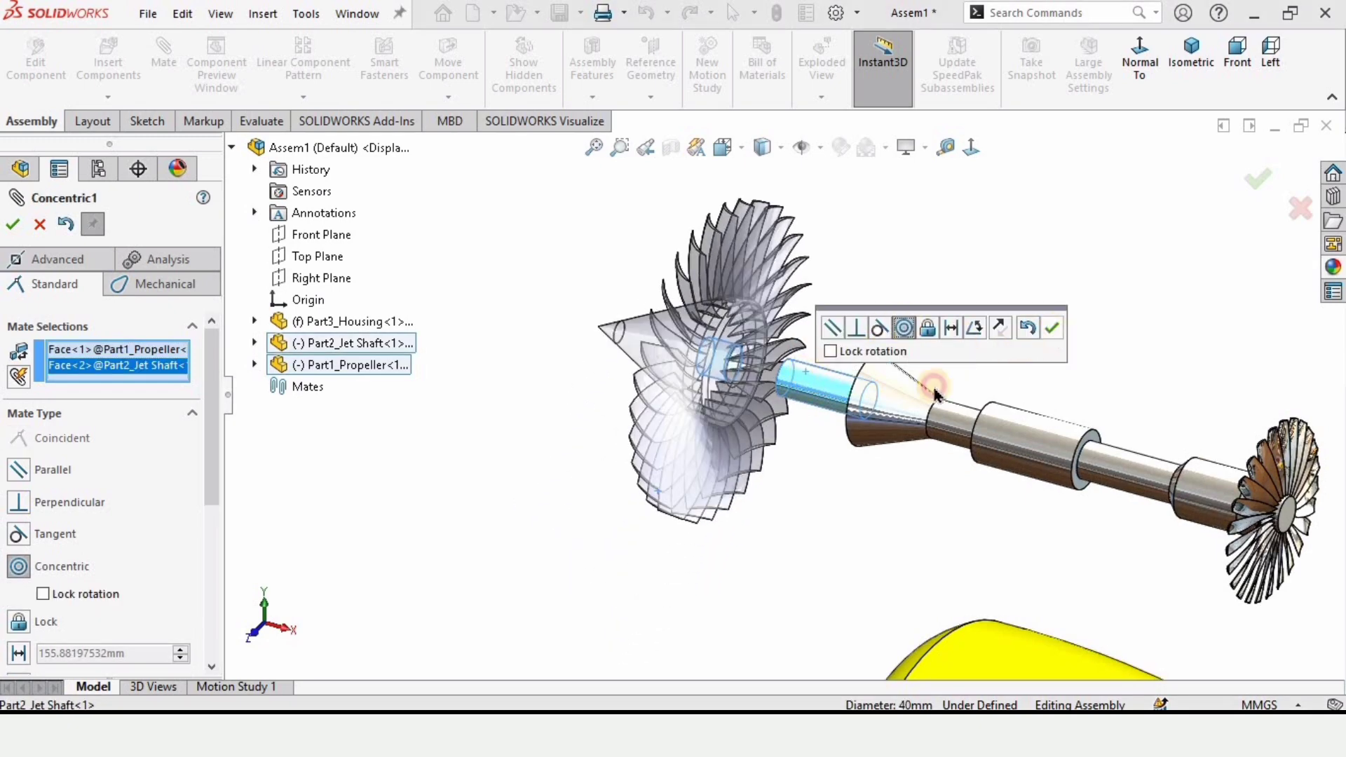
pyautogui.click(1052, 327)
# - Add a coincident mate between the inner end face of the propeller's bore and the flat end face of the jet shaft
pyautogui.scroll(-6, 785, 384)
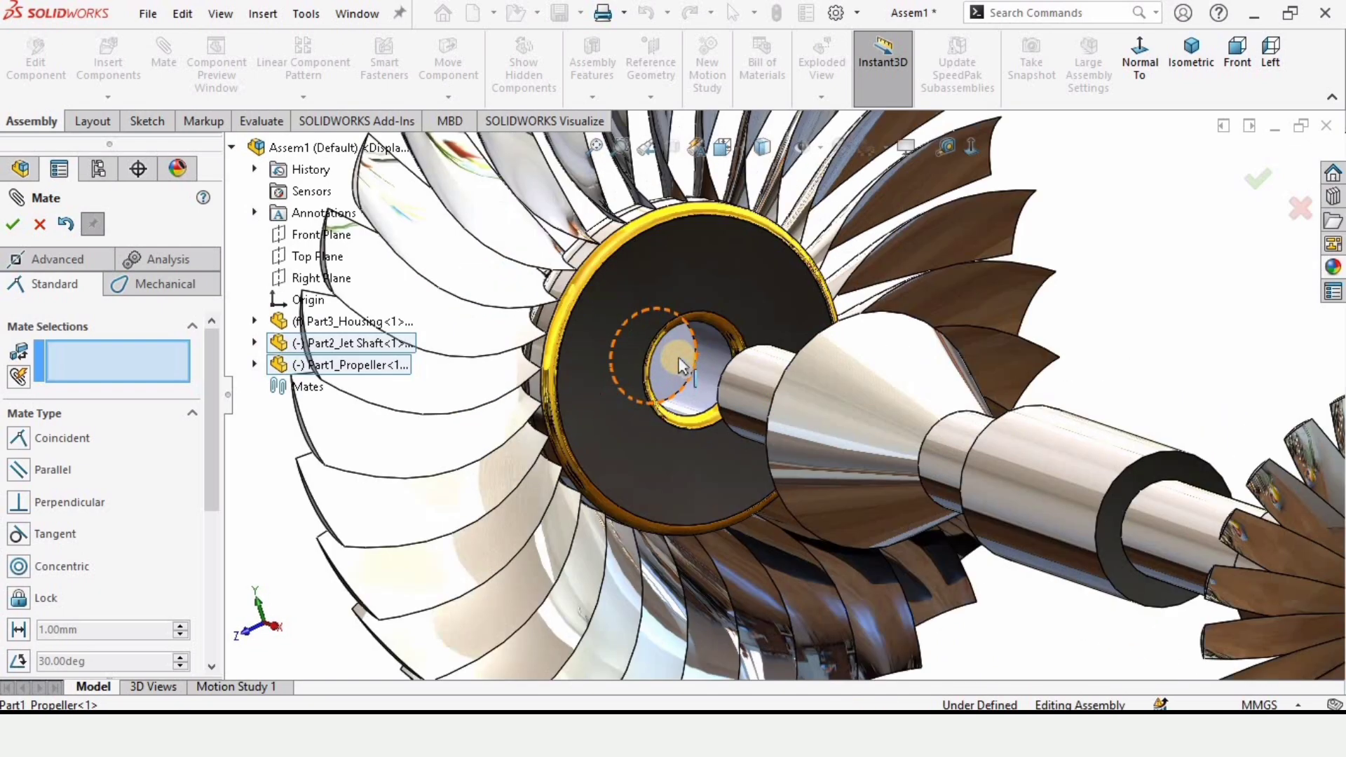
pyautogui.click(678, 365)
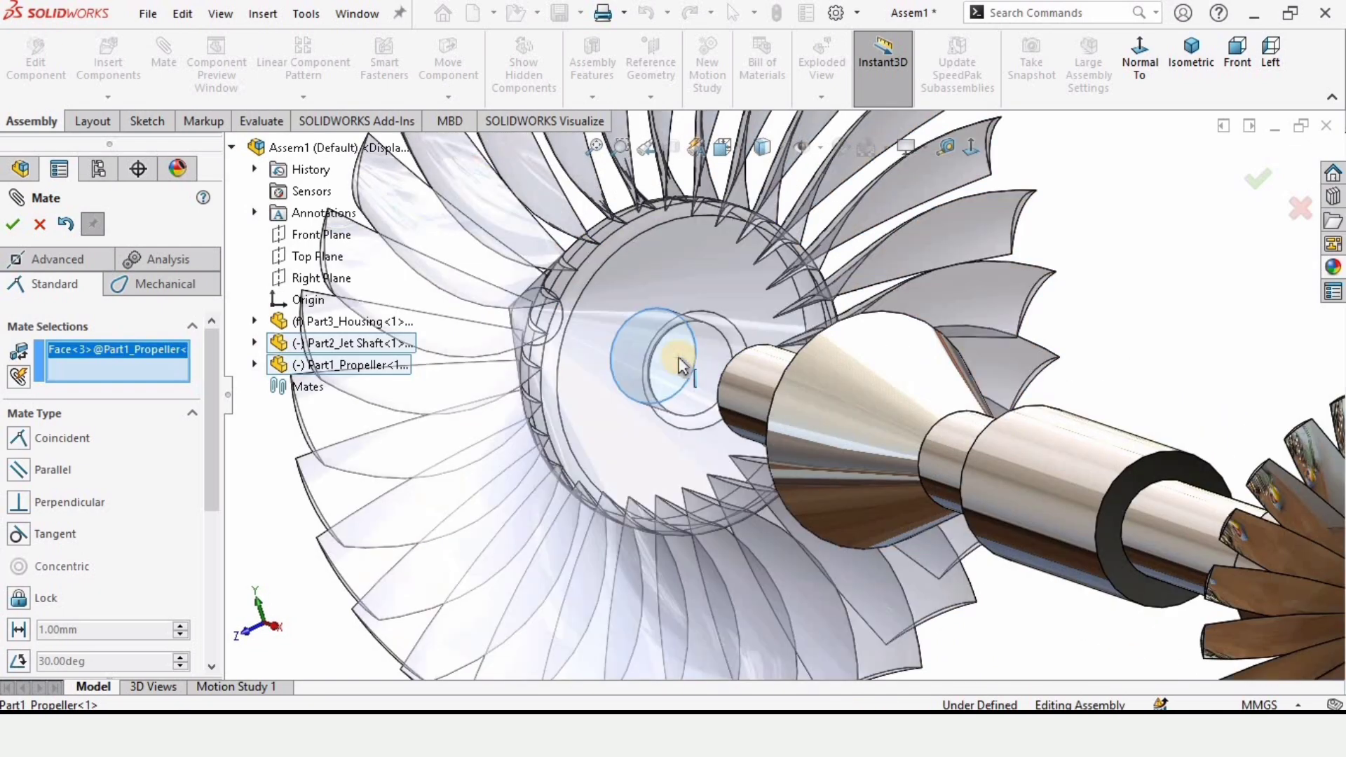
pyautogui.scroll(5, 723, 356)
pyautogui.moveTo(723, 356); pyautogui.dragTo(855, 429, button='middle')
pyautogui.scroll(-6, 826, 390)
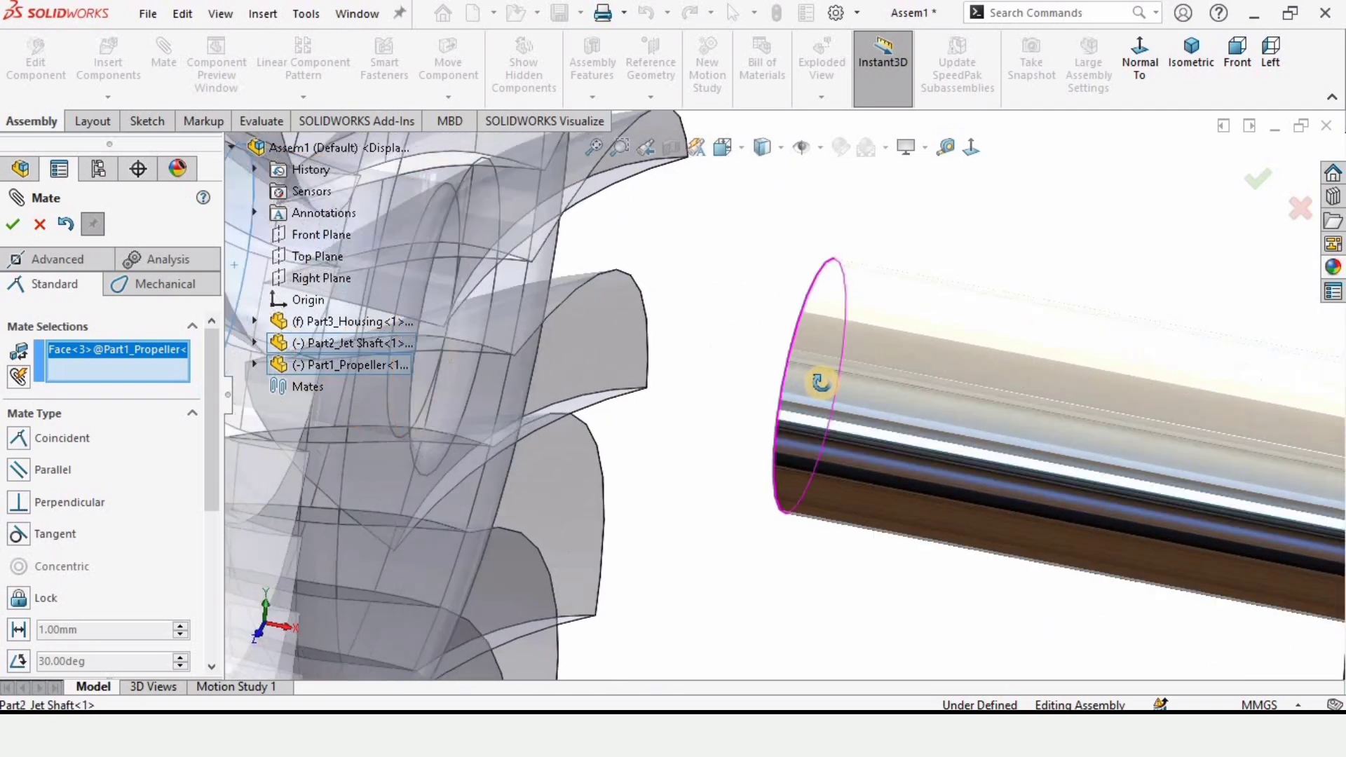
pyautogui.moveTo(840, 385); pyautogui.dragTo(769, 353, button='middle')
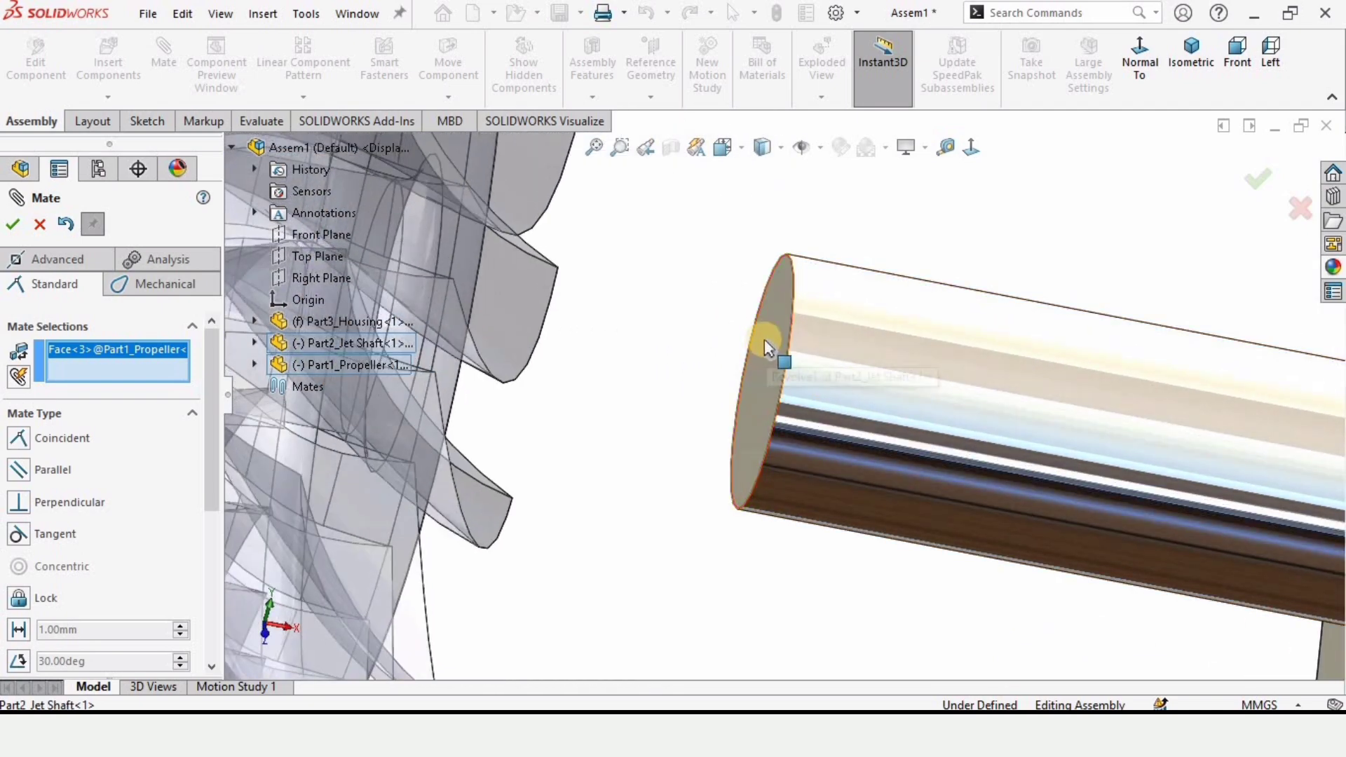
pyautogui.click(768, 351)
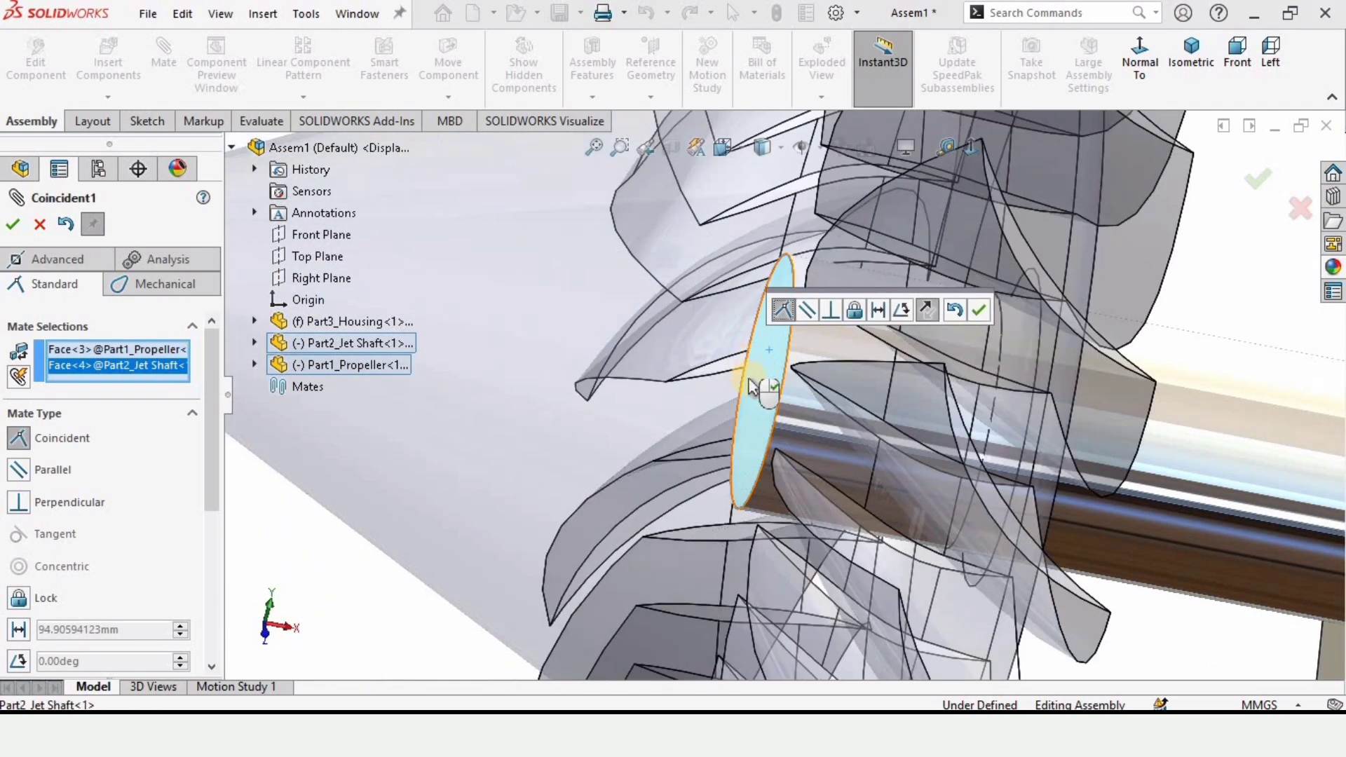
pyautogui.click(12, 226)
# - Add a concentric mate between the cylindrical face of the jet shaft's middle collar and the round inner face at the housing's wide opening
pyautogui.scroll(7, 1140, 362)
pyautogui.moveTo(1048, 427); pyautogui.dragTo(1135, 483, button='middle')
pyautogui.scroll(4, 1115, 508)
pyautogui.scroll(4, 981, 581)
pyautogui.scroll(-6, 932, 534)
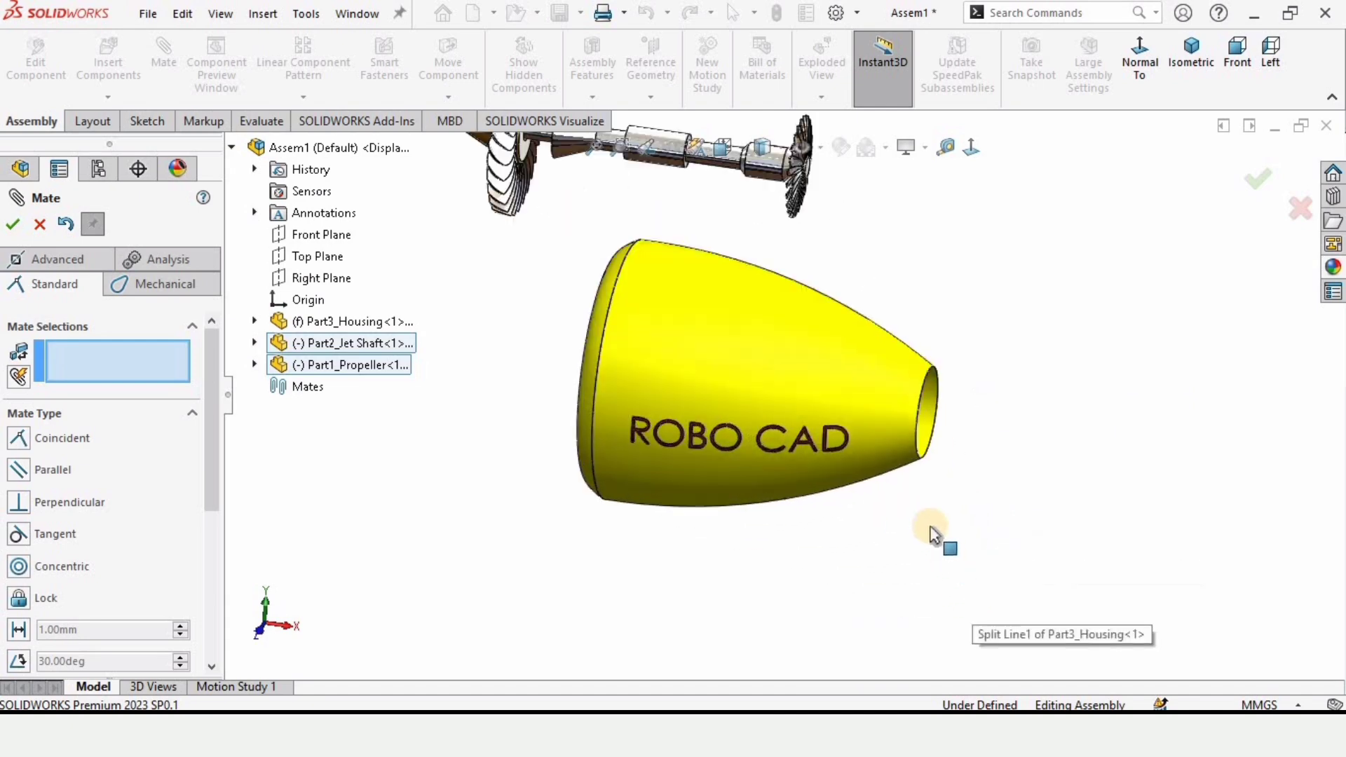
pyautogui.scroll(3, 764, 291)
pyautogui.scroll(-3, 760, 291)
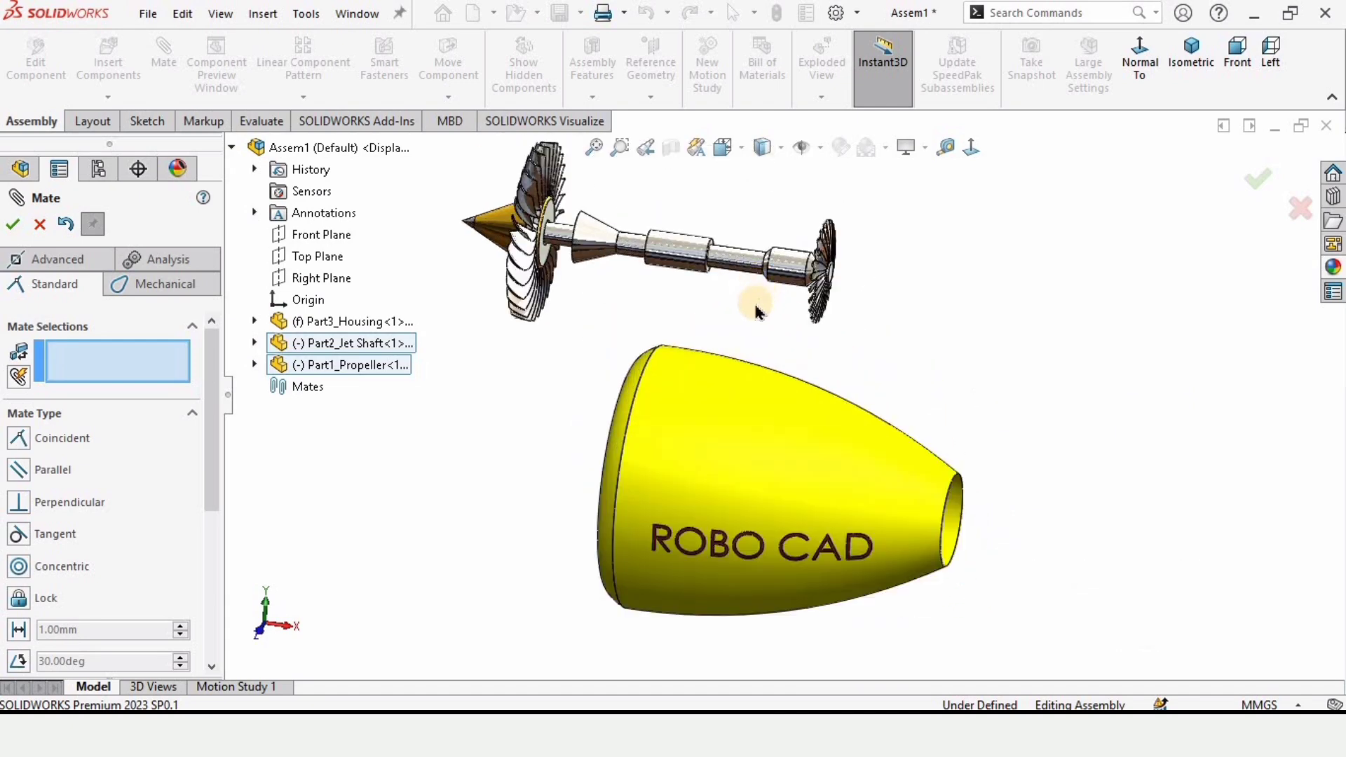
pyautogui.click(690, 240)
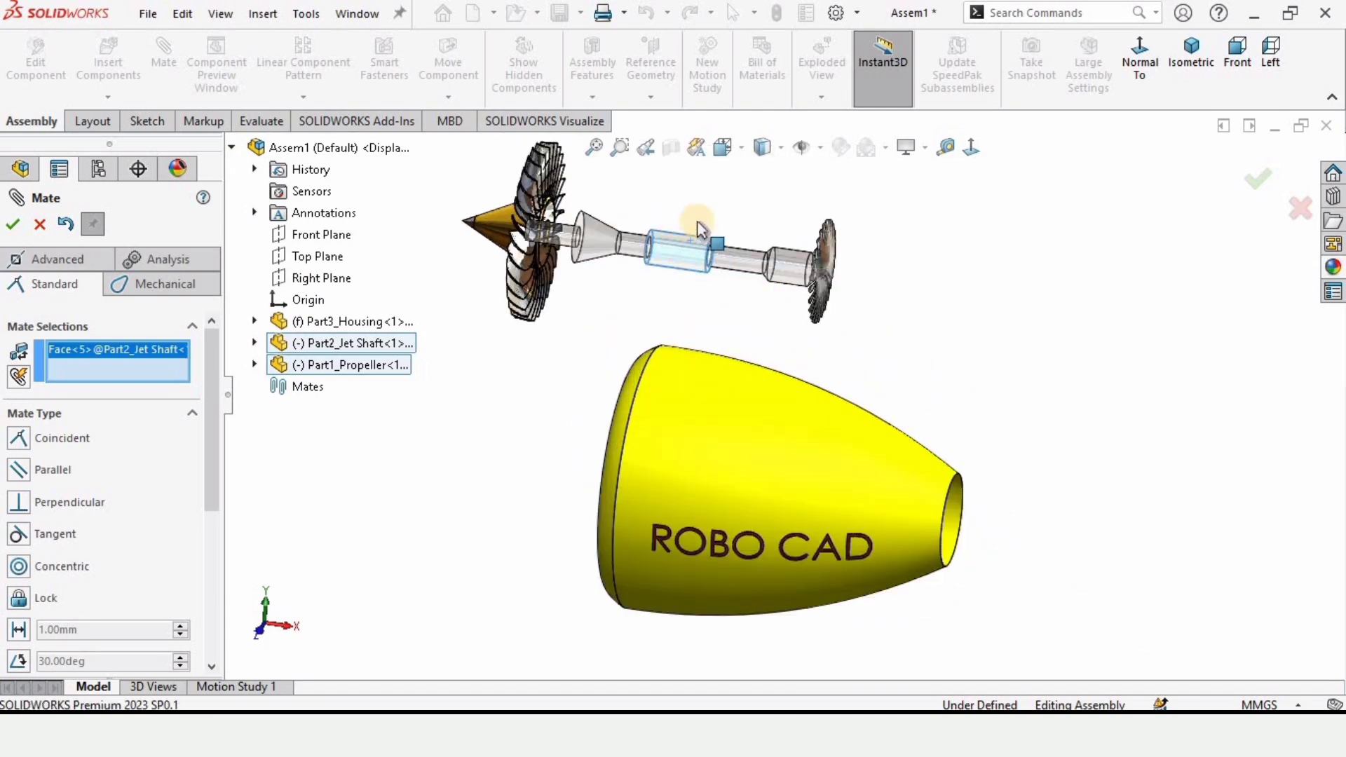
pyautogui.scroll(-2, 736, 366)
pyautogui.scroll(5, 797, 498)
pyautogui.moveTo(793, 489); pyautogui.dragTo(854, 473, button='middle')
pyautogui.scroll(-8, 776, 464)
pyautogui.scroll(-3, 700, 431)
pyautogui.scroll(2, 701, 436)
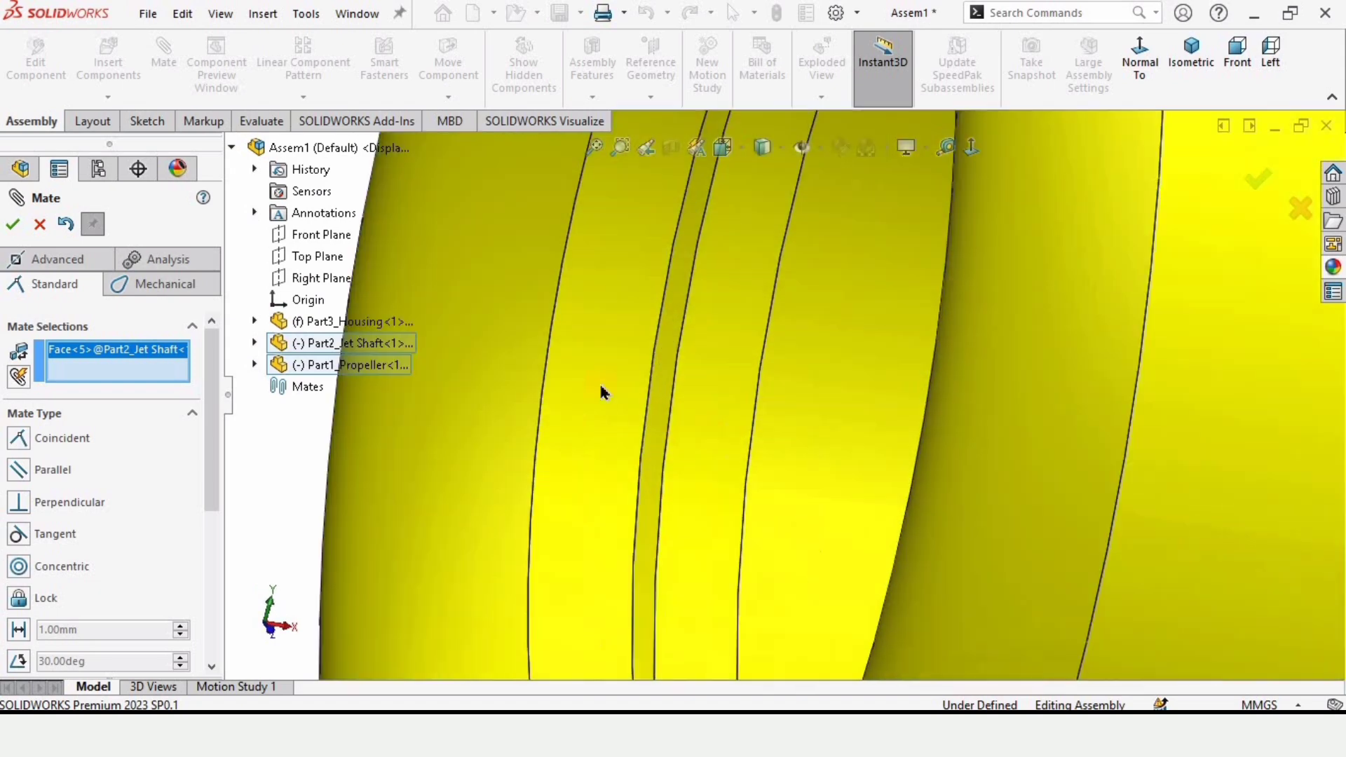
pyautogui.moveTo(721, 364); pyautogui.dragTo(620, 297, button='middle')
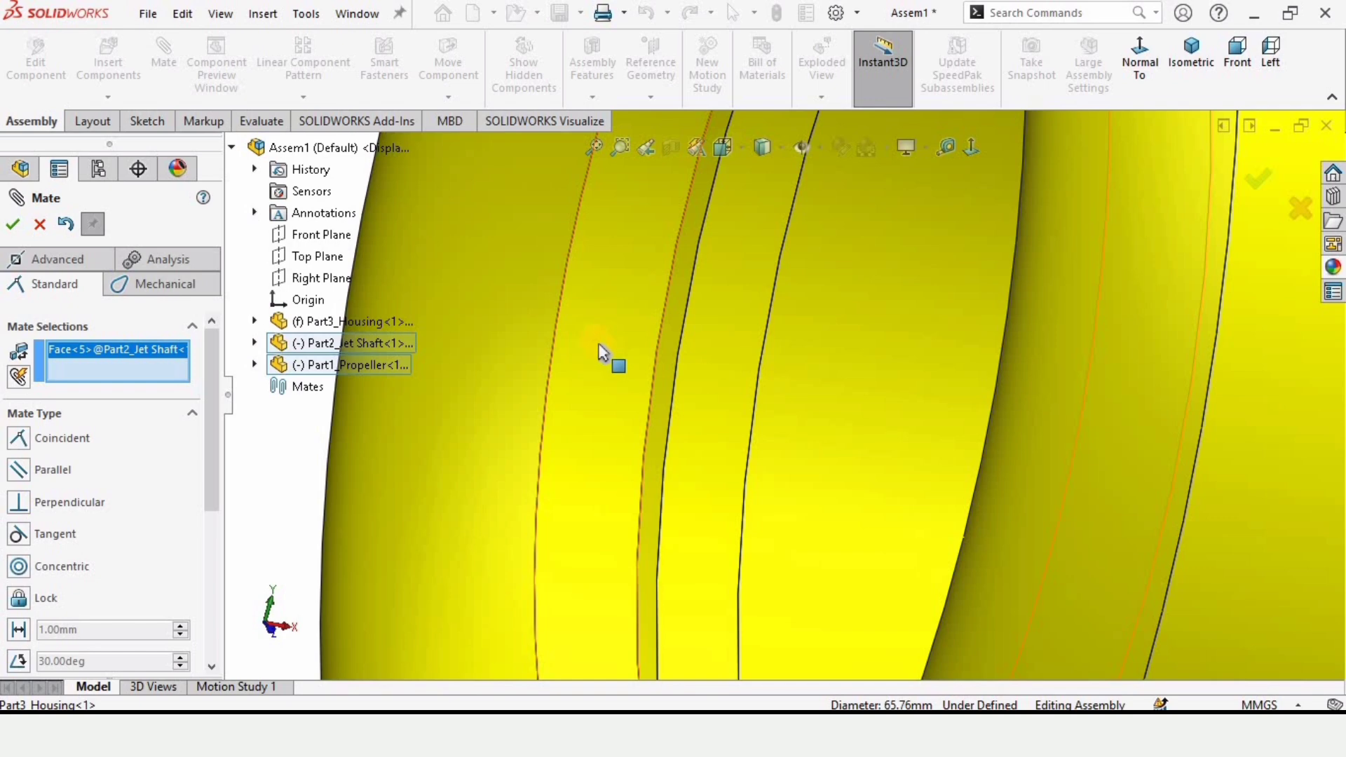
pyautogui.scroll(10, 679, 363)
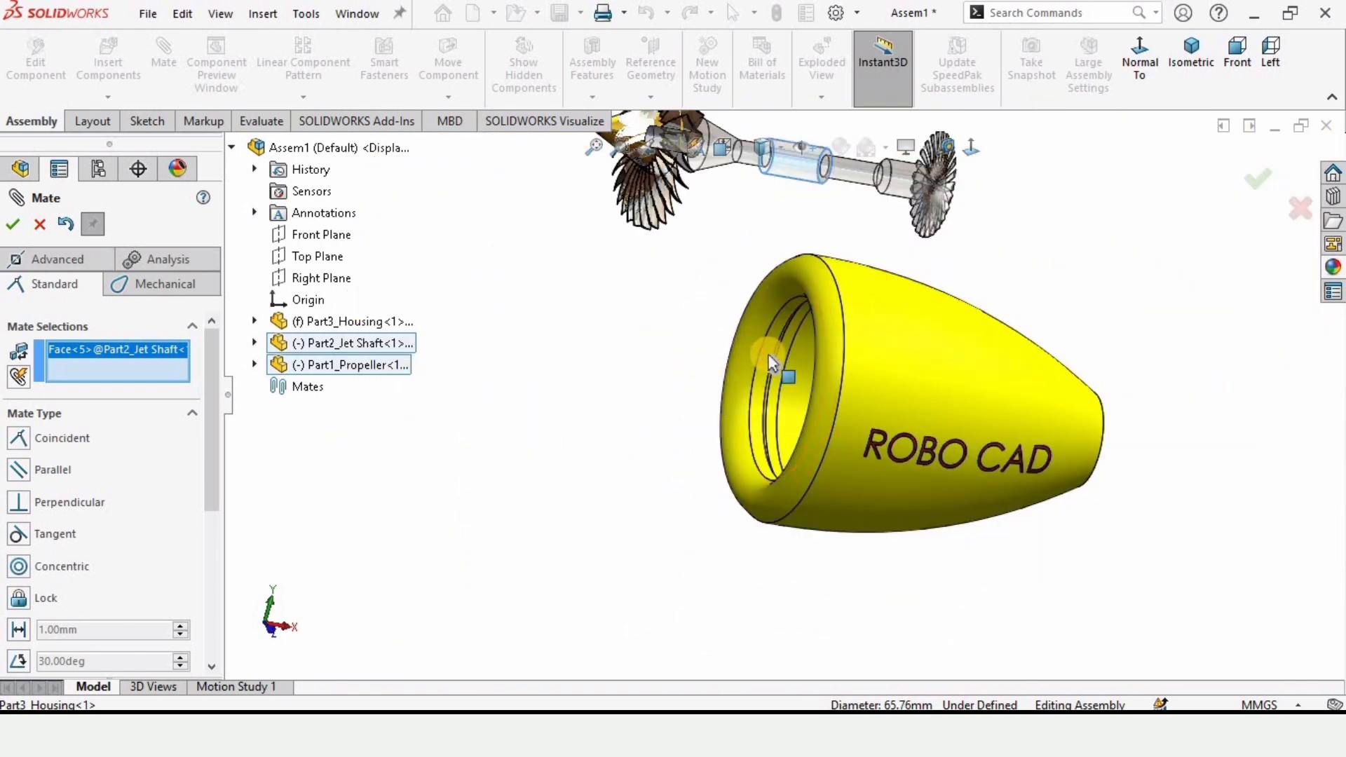
pyautogui.click(769, 362)
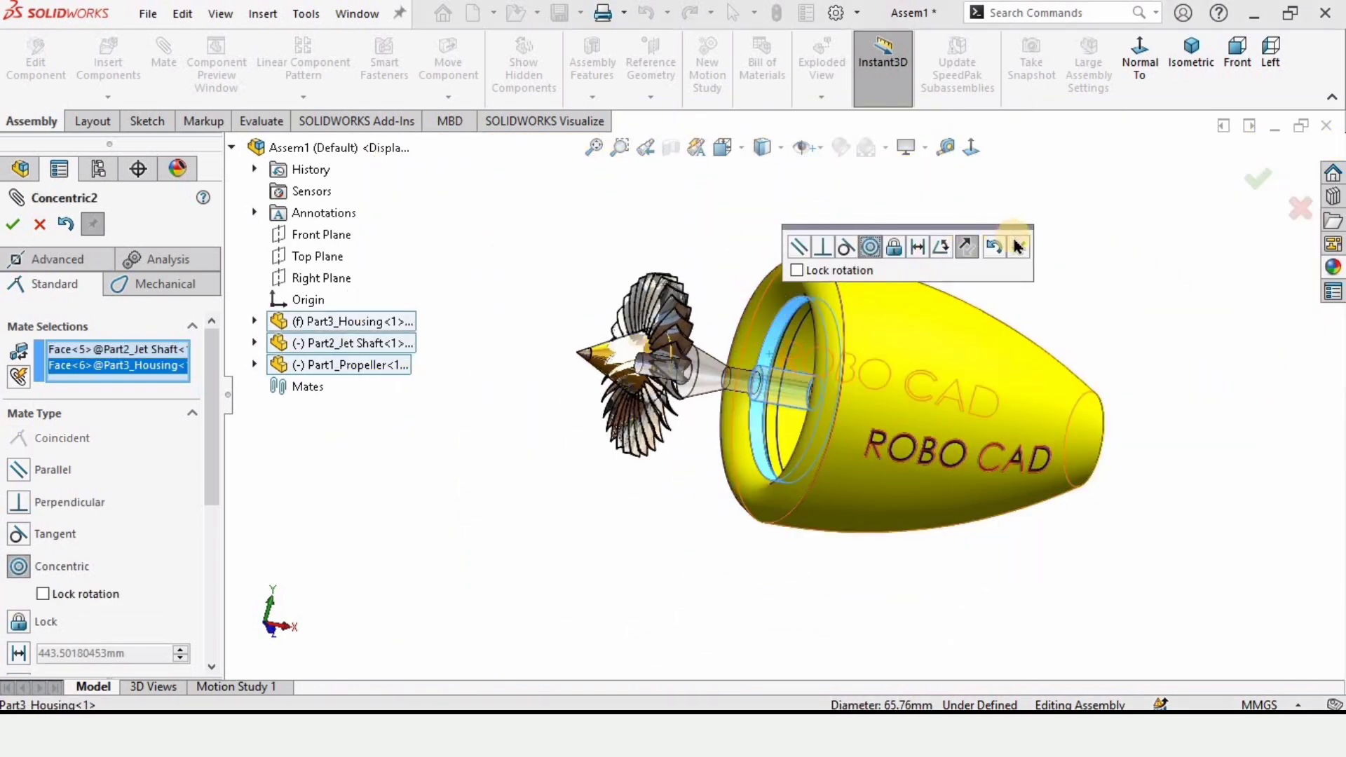
pyautogui.click(1020, 248)
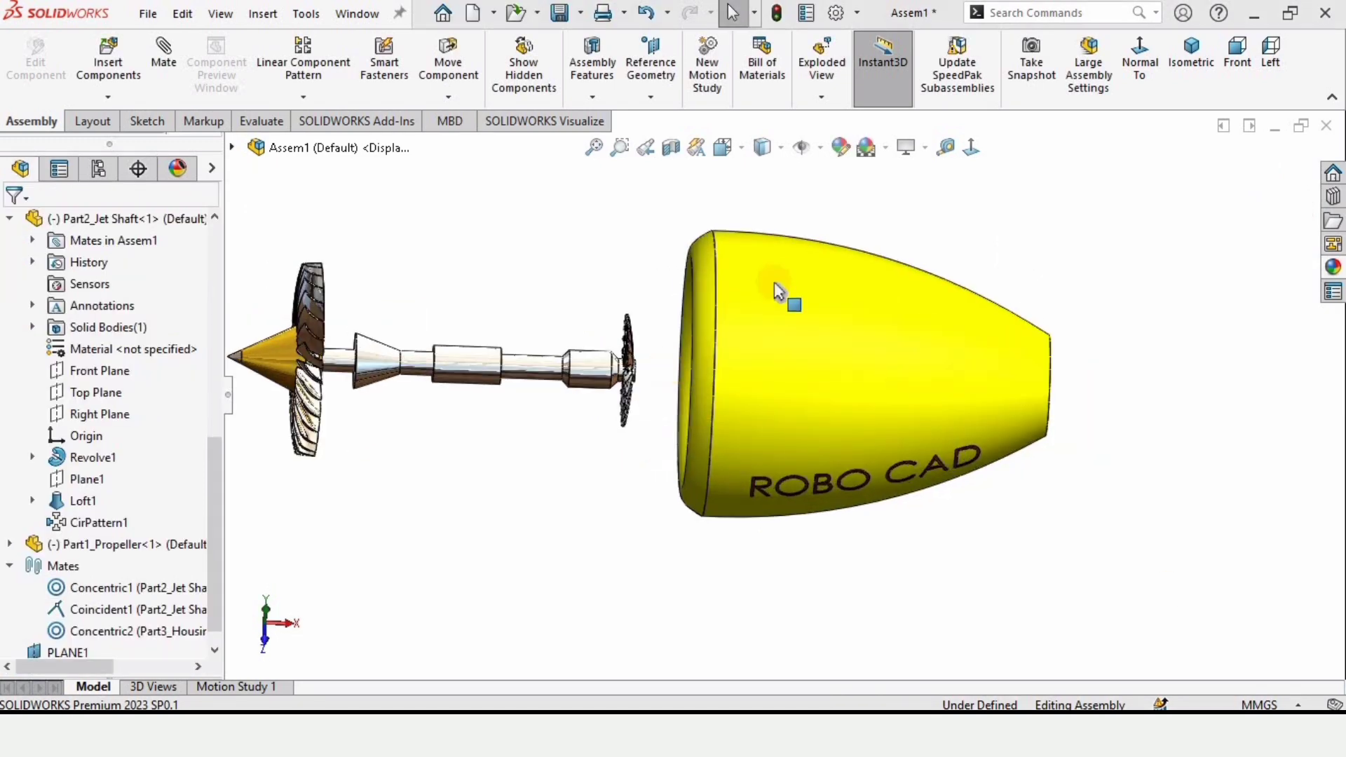
# - Open the Part3_Housing component as a part in its own window
pyautogui.rightClick(778, 291)
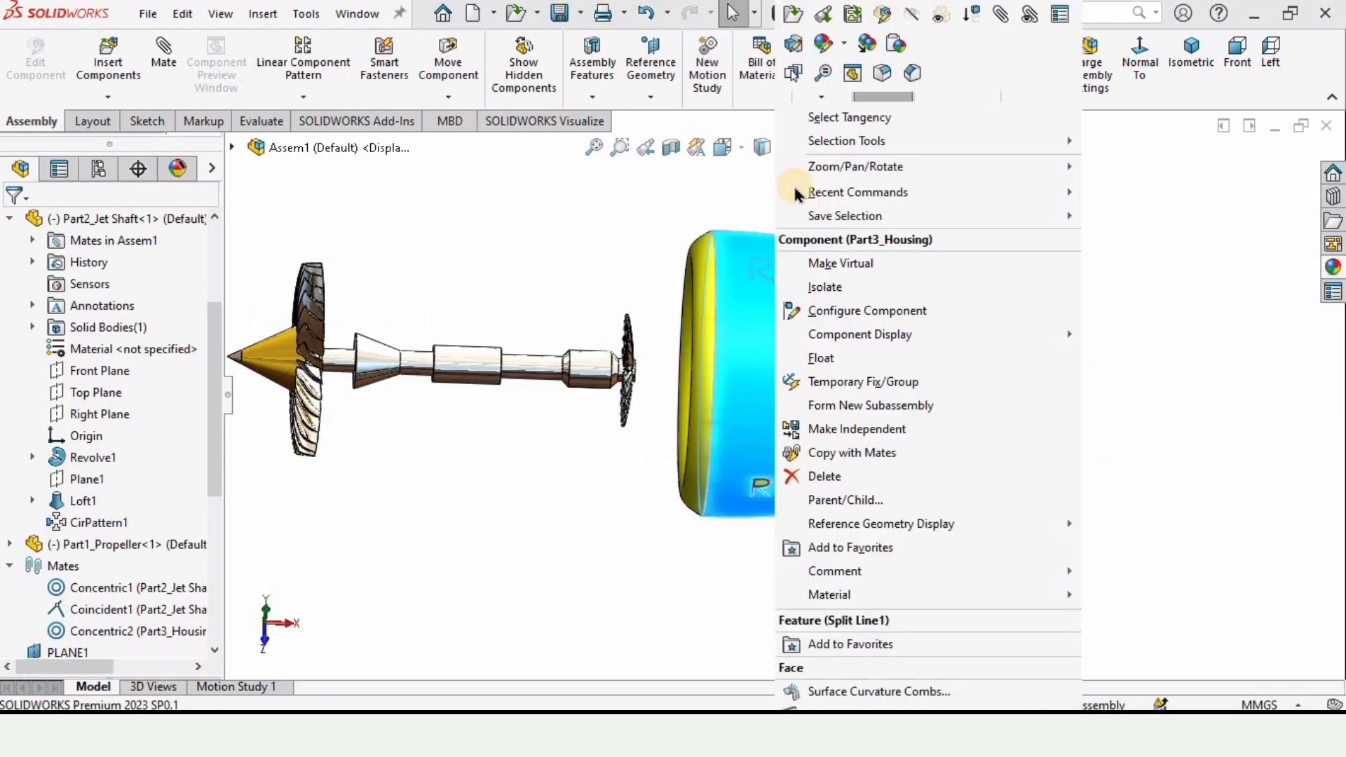
pyautogui.click(796, 20)
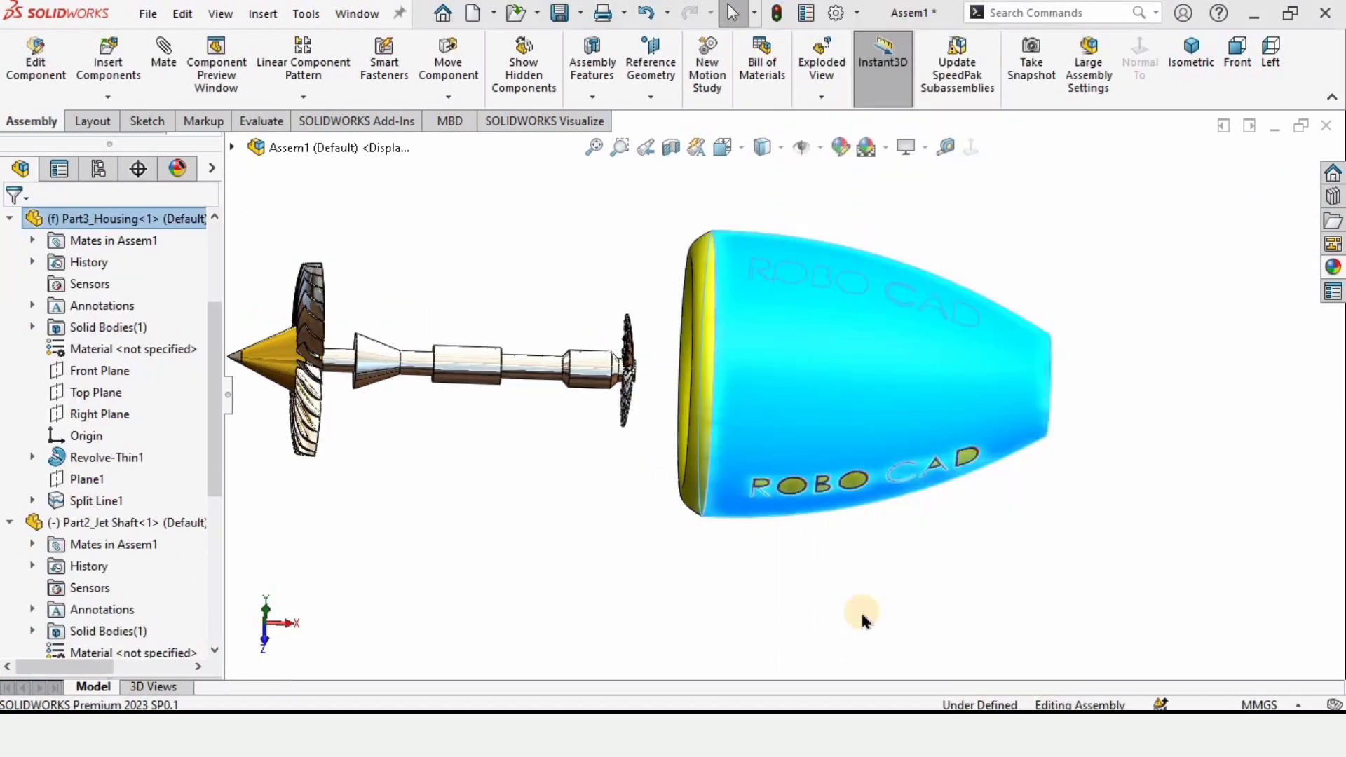
pyautogui.moveTo(799, 384); pyautogui.dragTo(421, 307, button='middle')
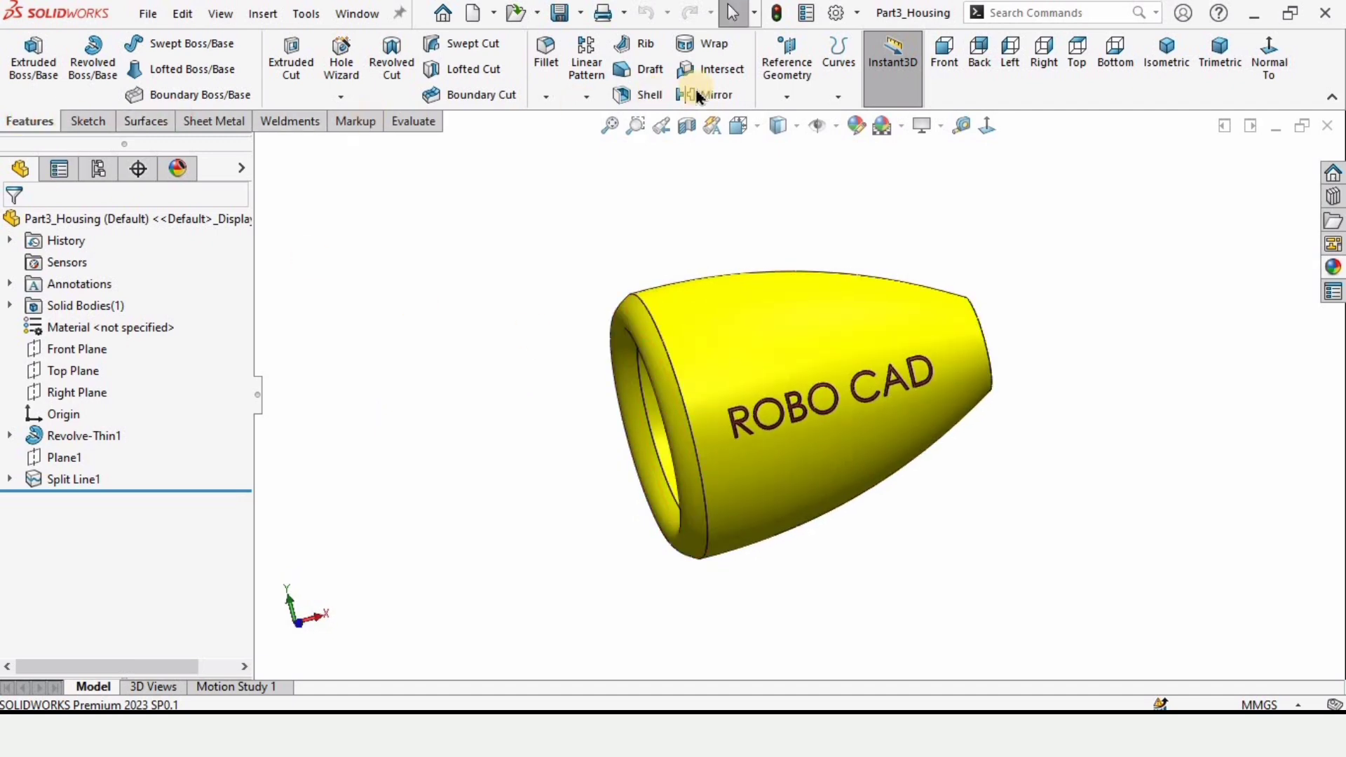
# - Create a reference plane offset 300 mm from the housing's Right Plane, then close the part with its changes saved and return to the assembly
pyautogui.click(789, 97)
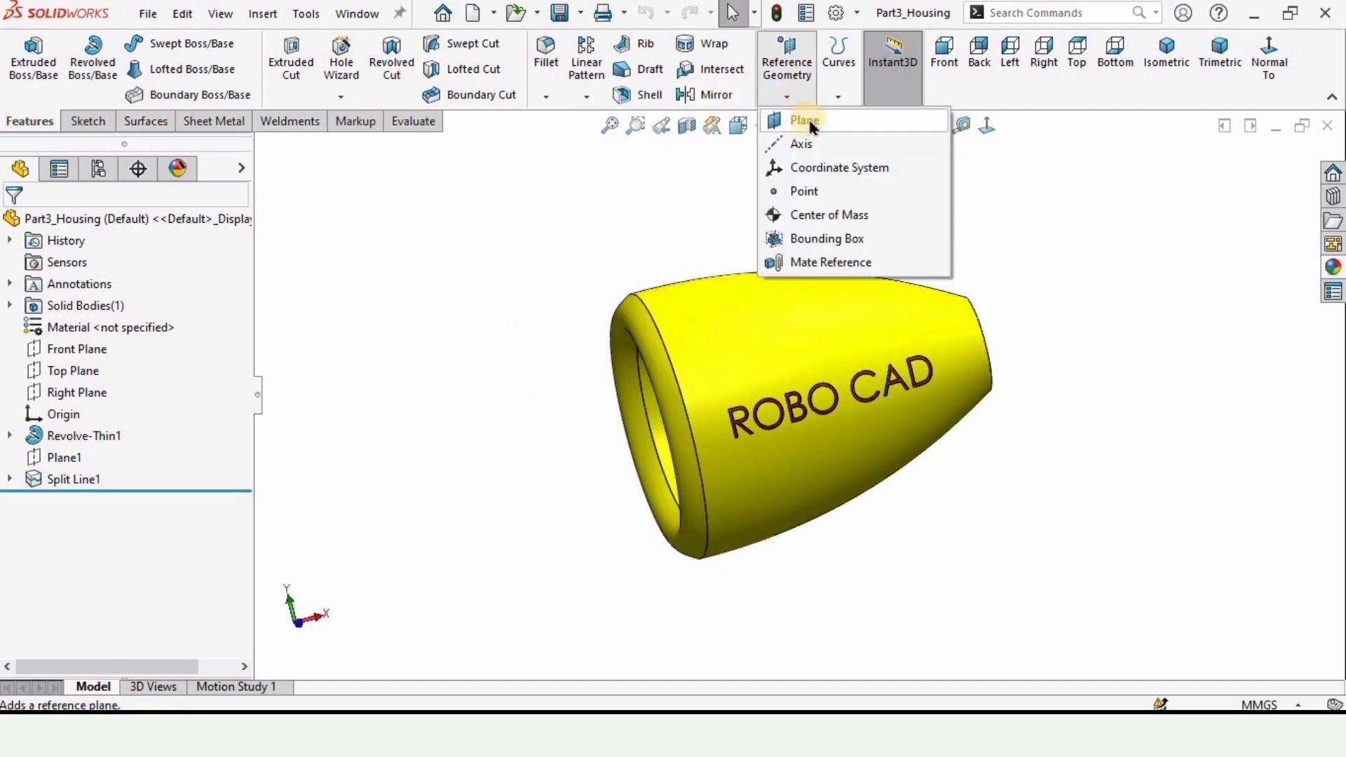
pyautogui.click(805, 120)
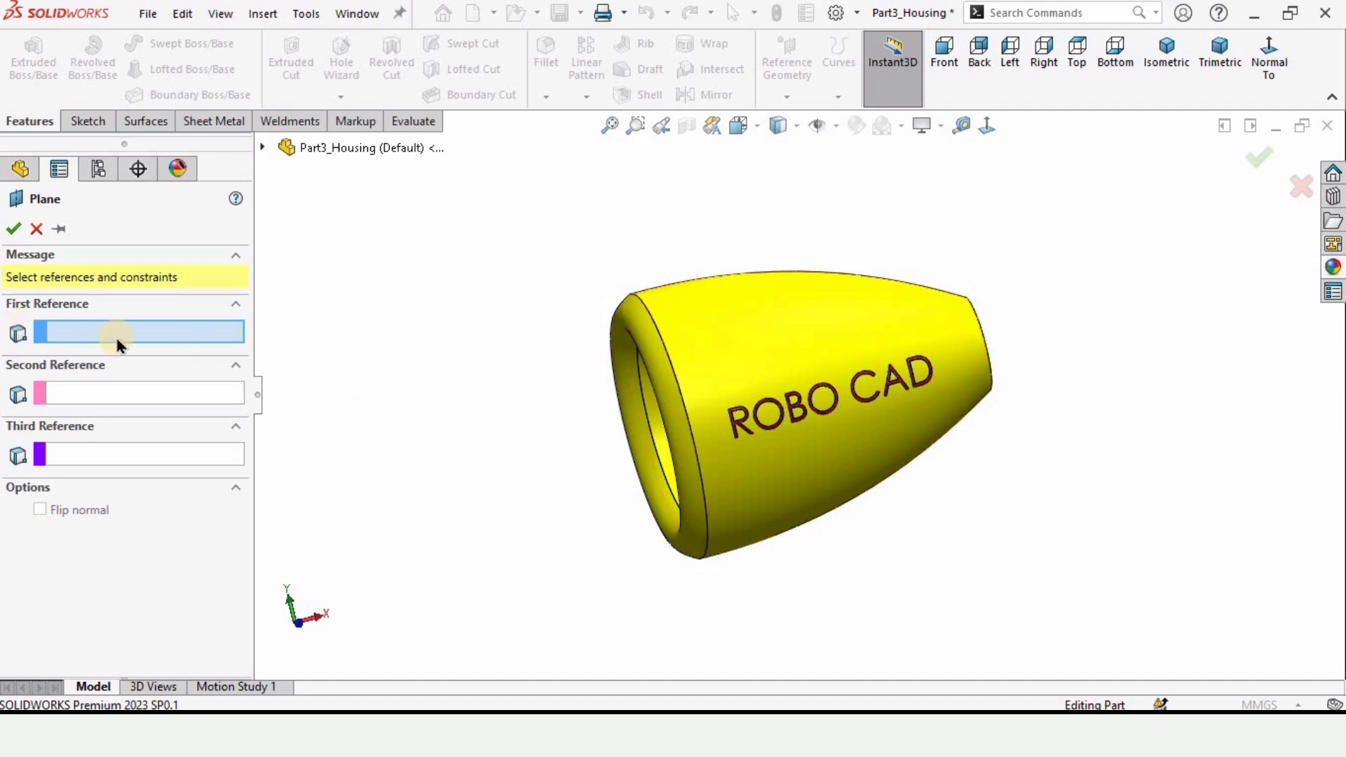
pyautogui.click(264, 147)
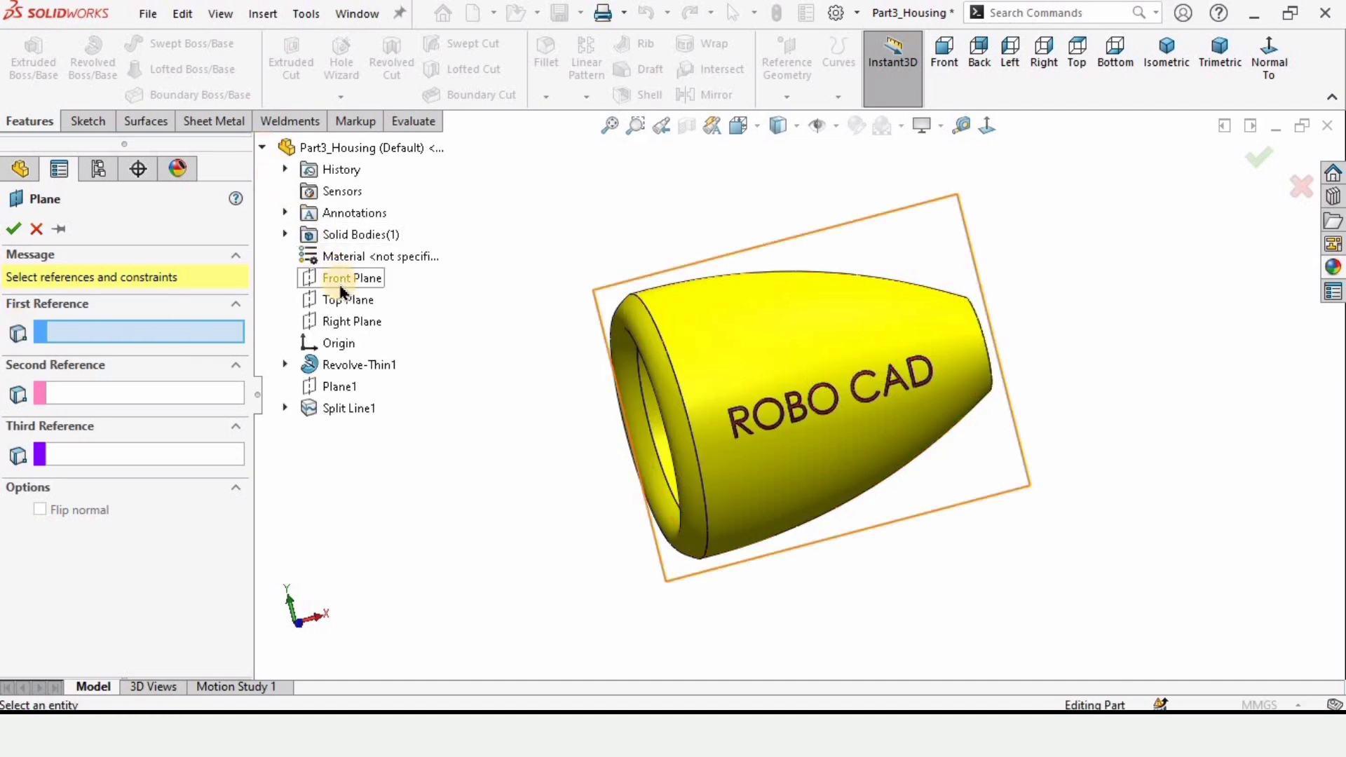
pyautogui.click(343, 321)
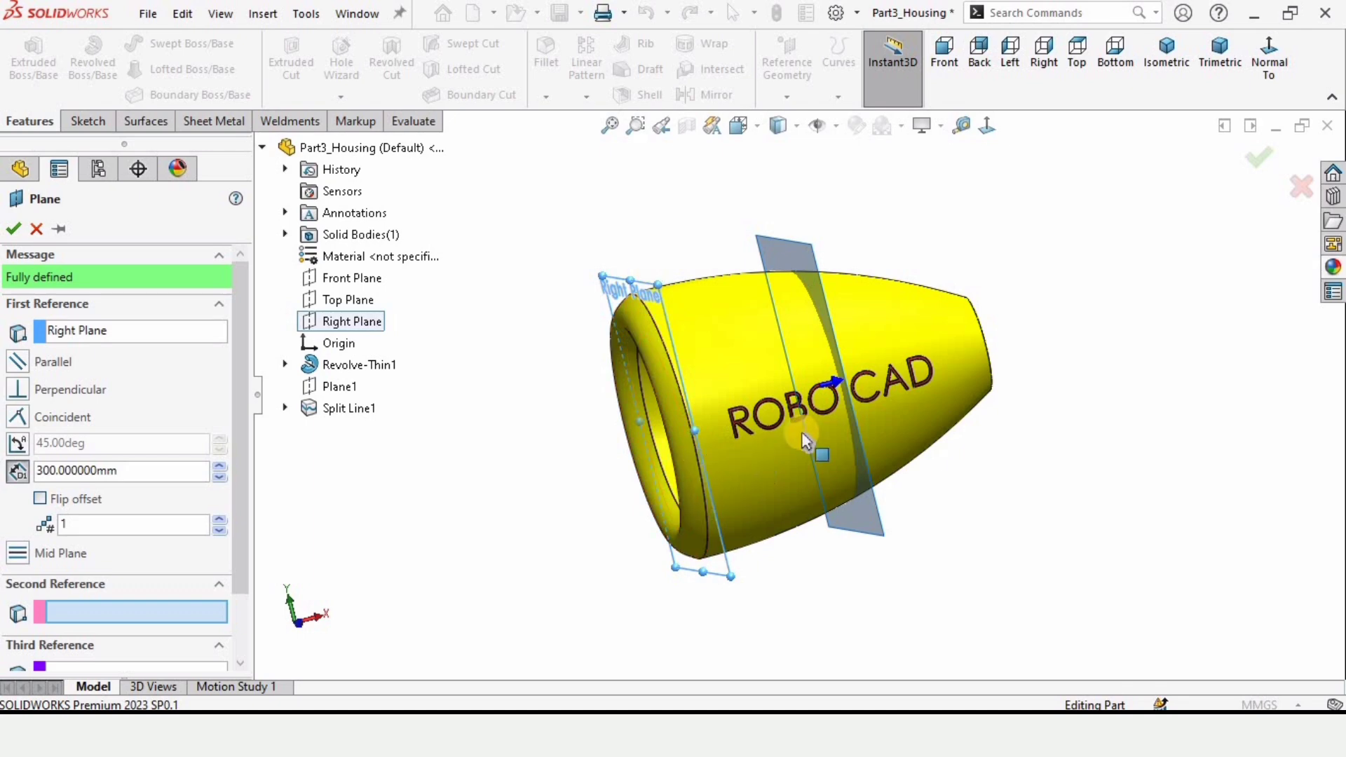
pyautogui.moveTo(805, 445); pyautogui.dragTo(350, 497, button='middle')
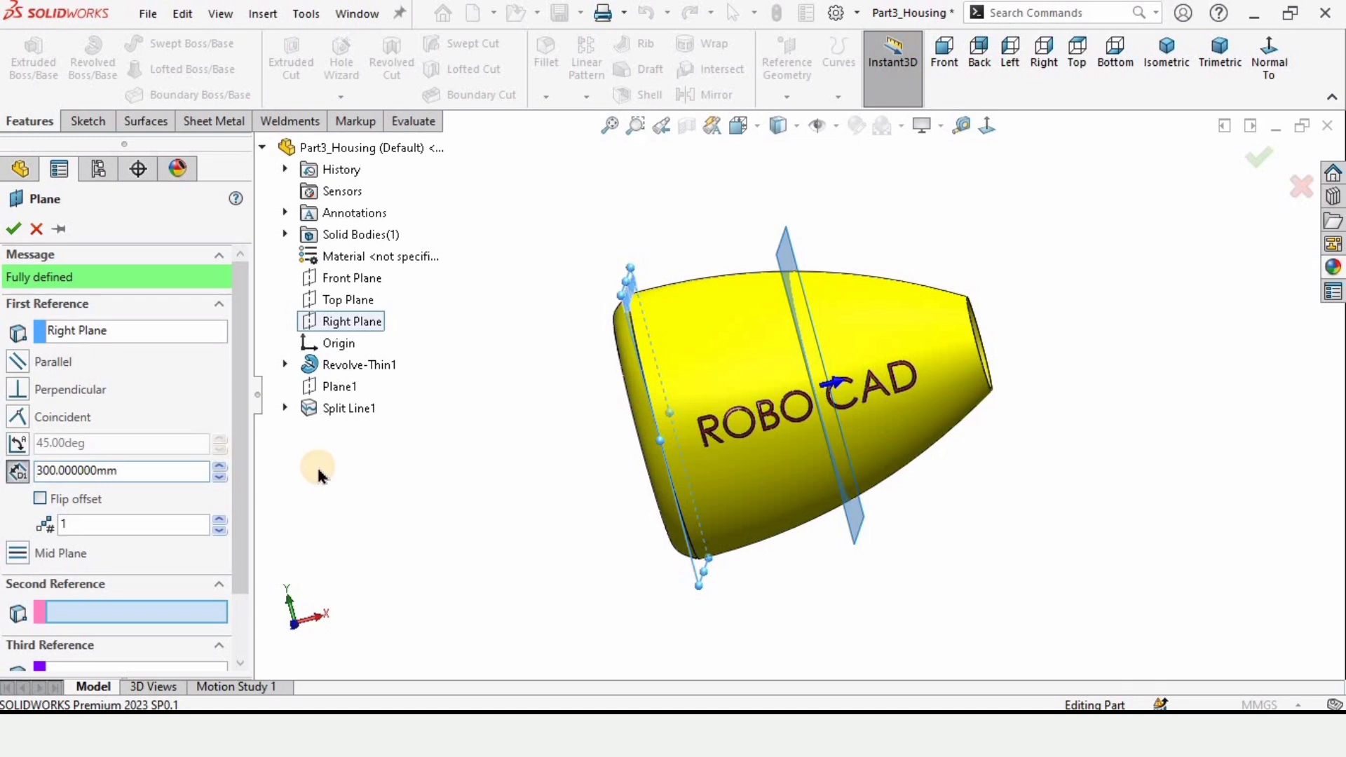
pyautogui.click(12, 231)
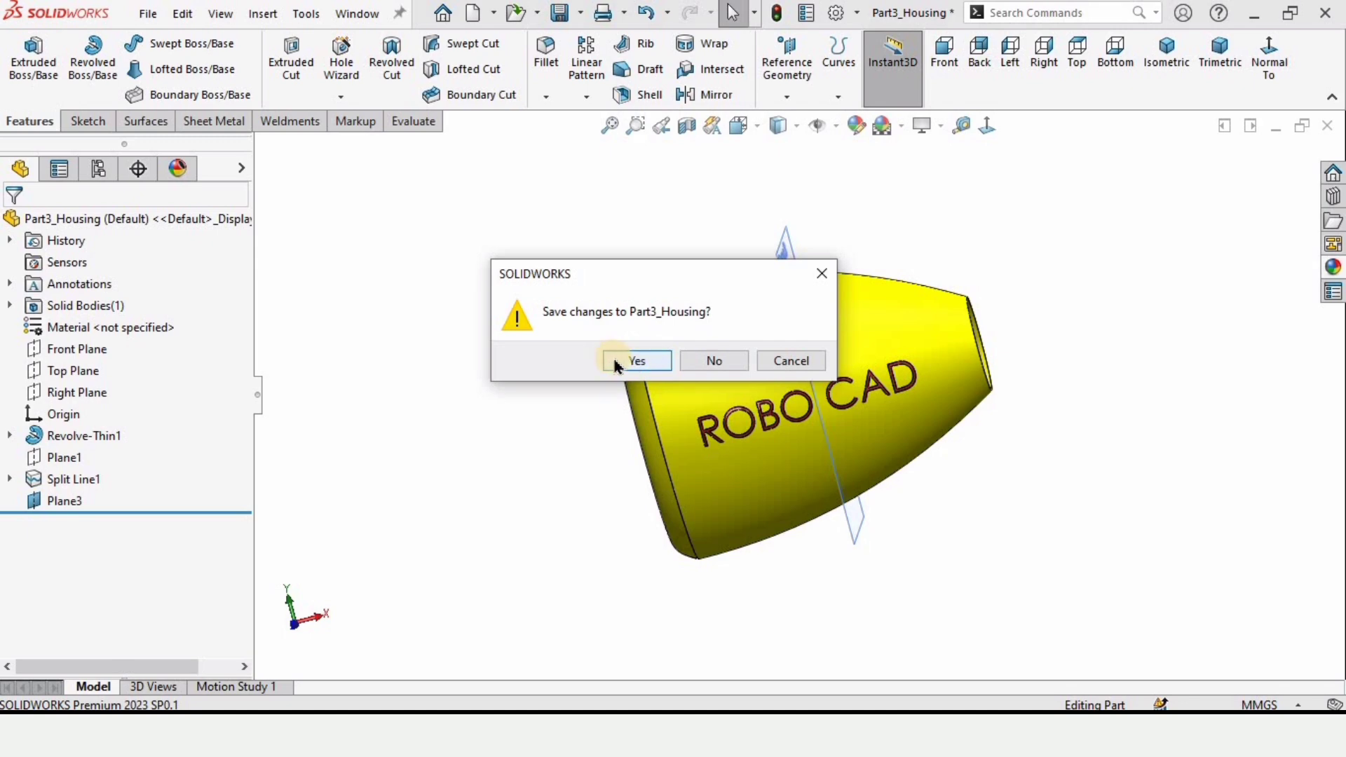
pyautogui.click(616, 363)
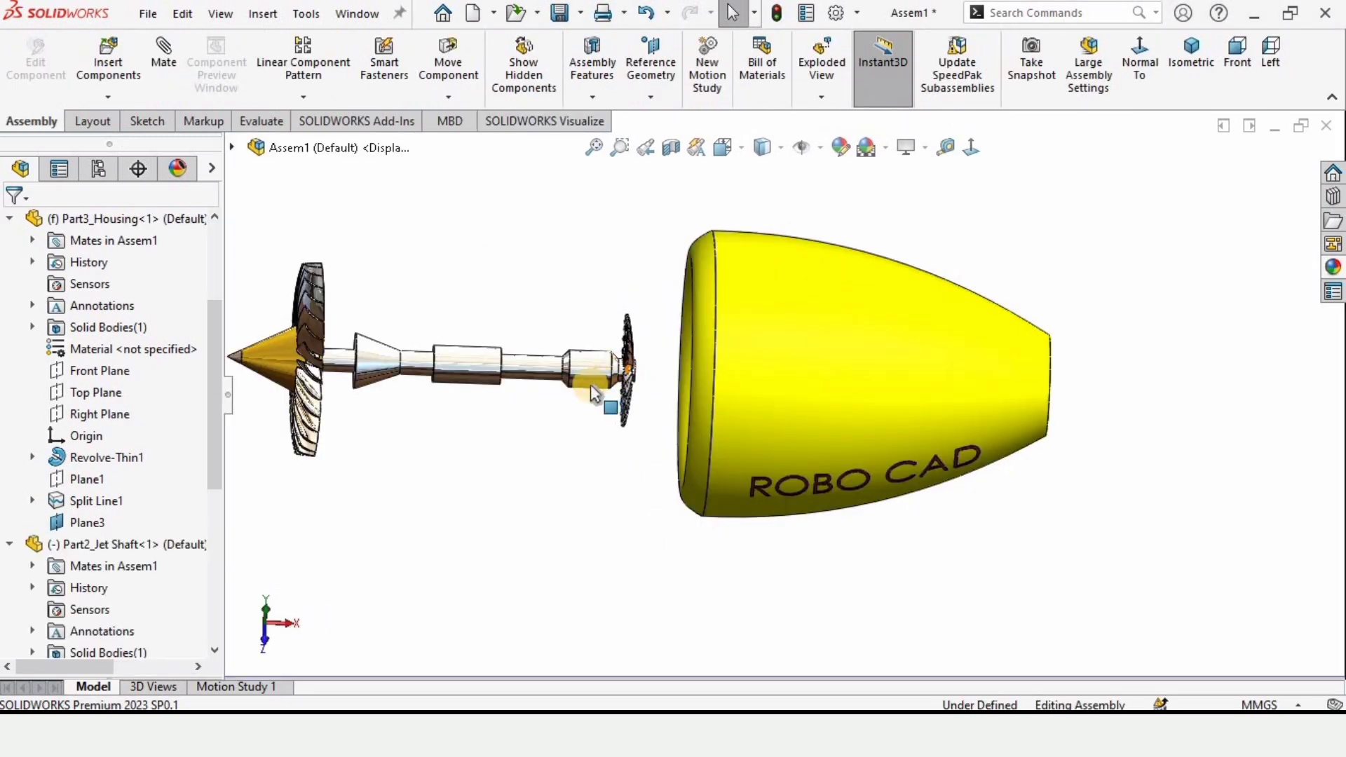
# - Open the Part2_Jet Shaft component as a part in its own window
pyautogui.click(464, 361)
pyautogui.rightClick(489, 303)
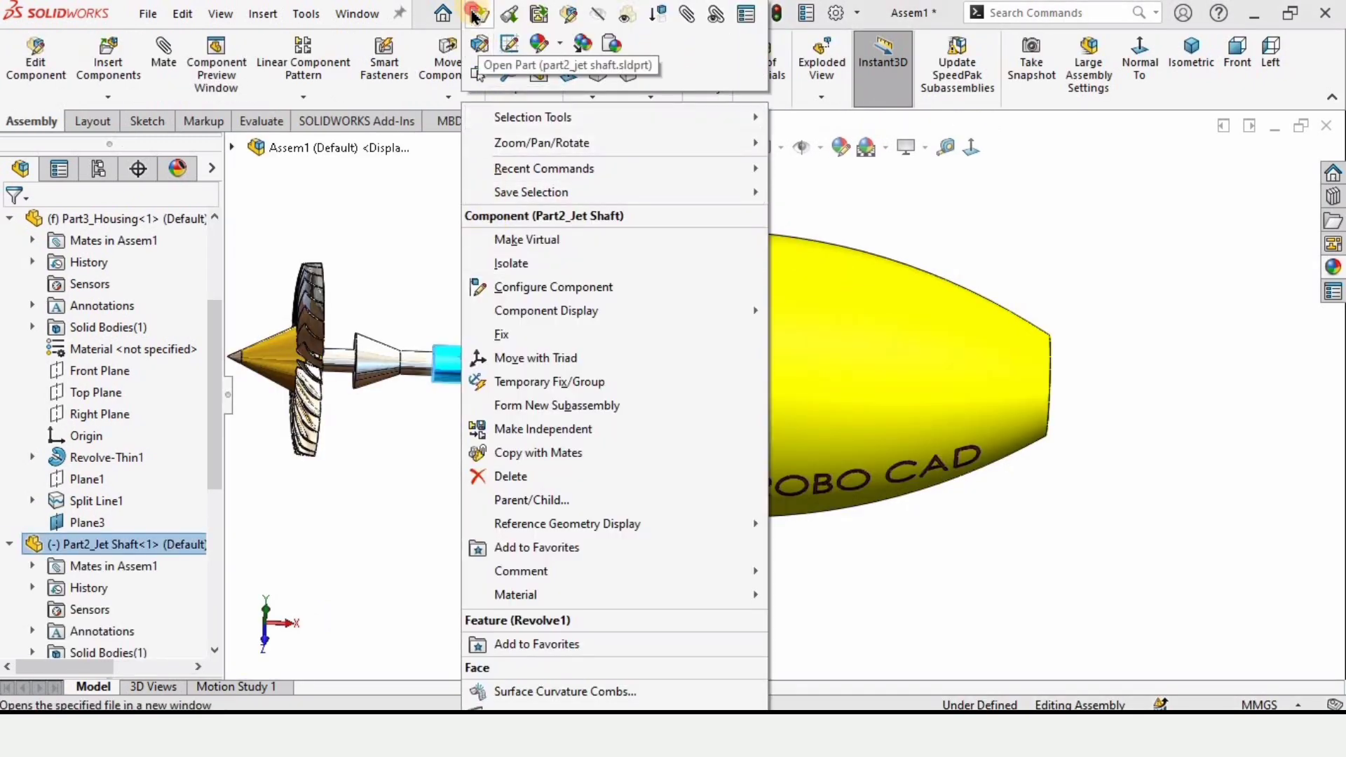
pyautogui.click(462, 484)
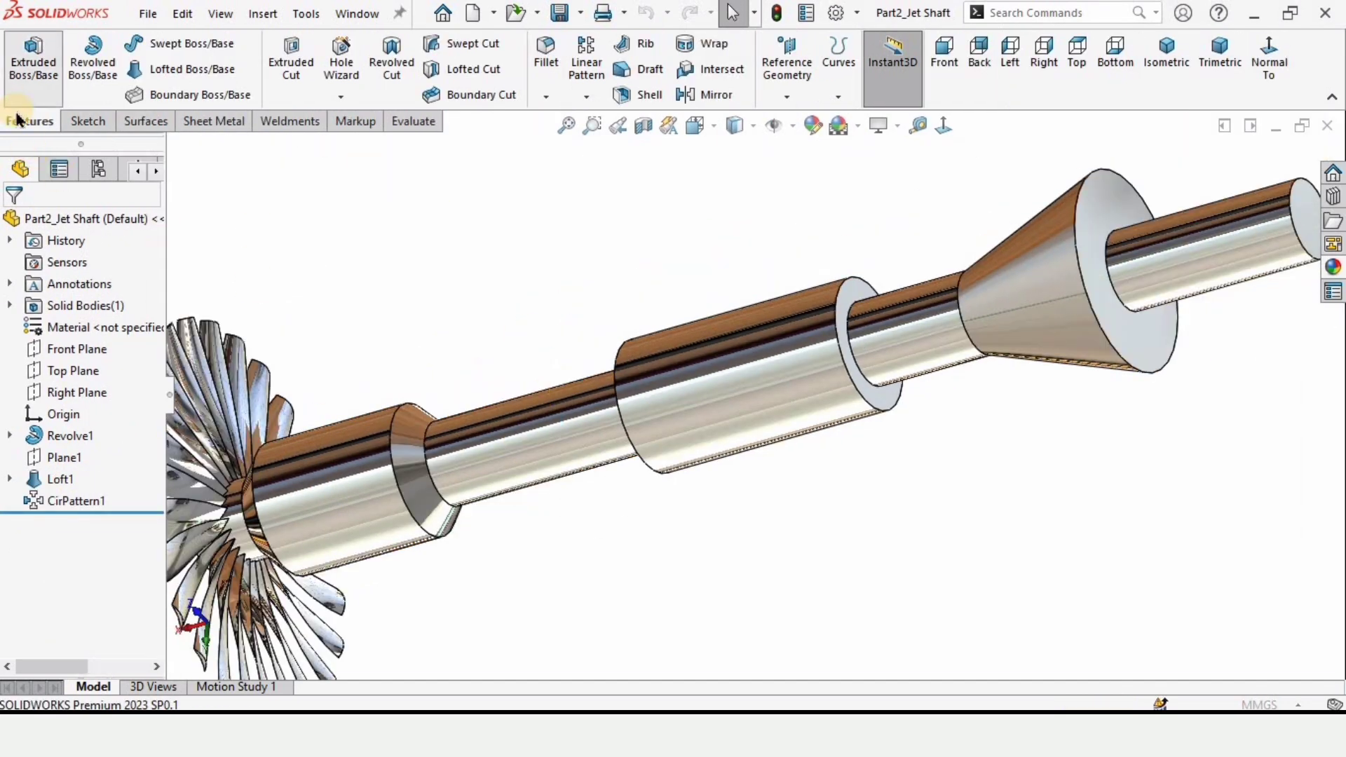
pyautogui.click(33, 62)
pyautogui.click(13, 224)
pyautogui.click(23, 124)
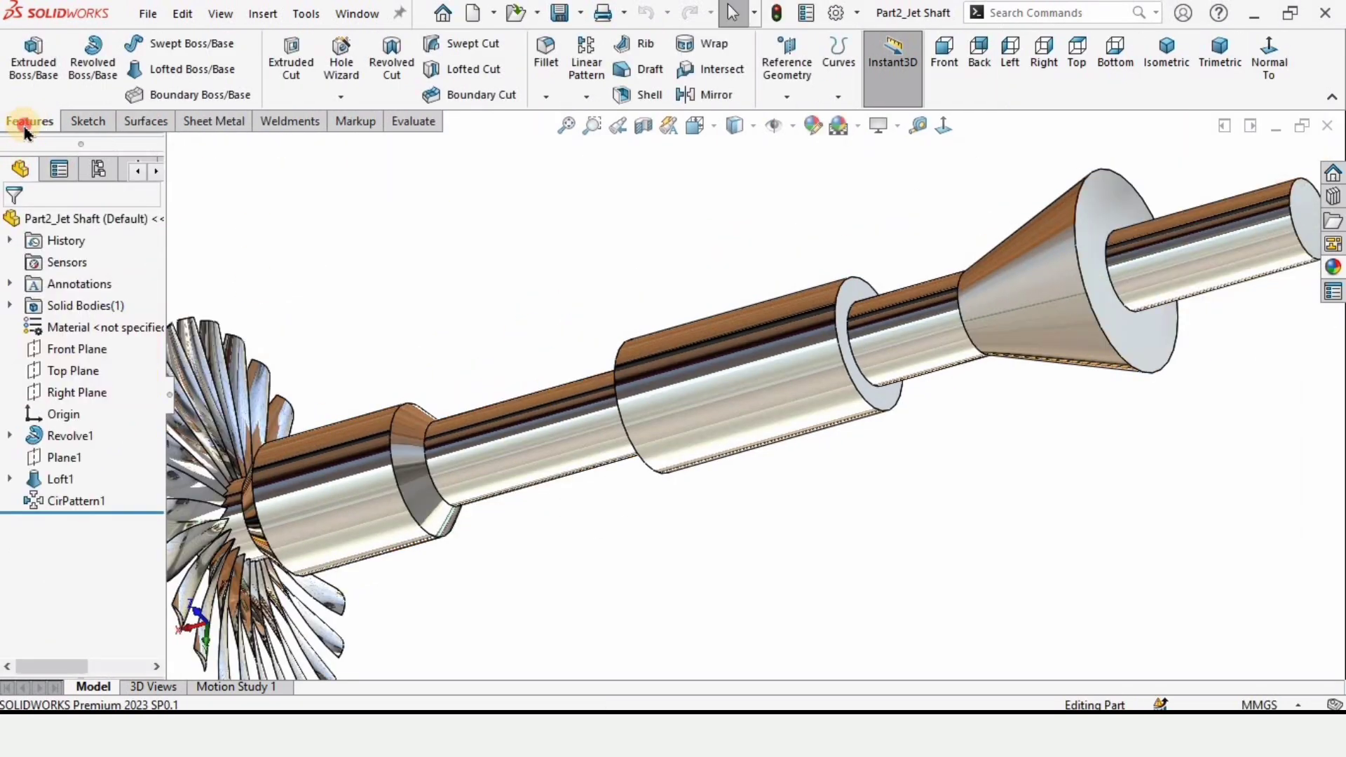
# - Create a mid-plane between the two flat end faces of the jet shaft's middle collar, save the part and return to the assembly
pyautogui.click(788, 82)
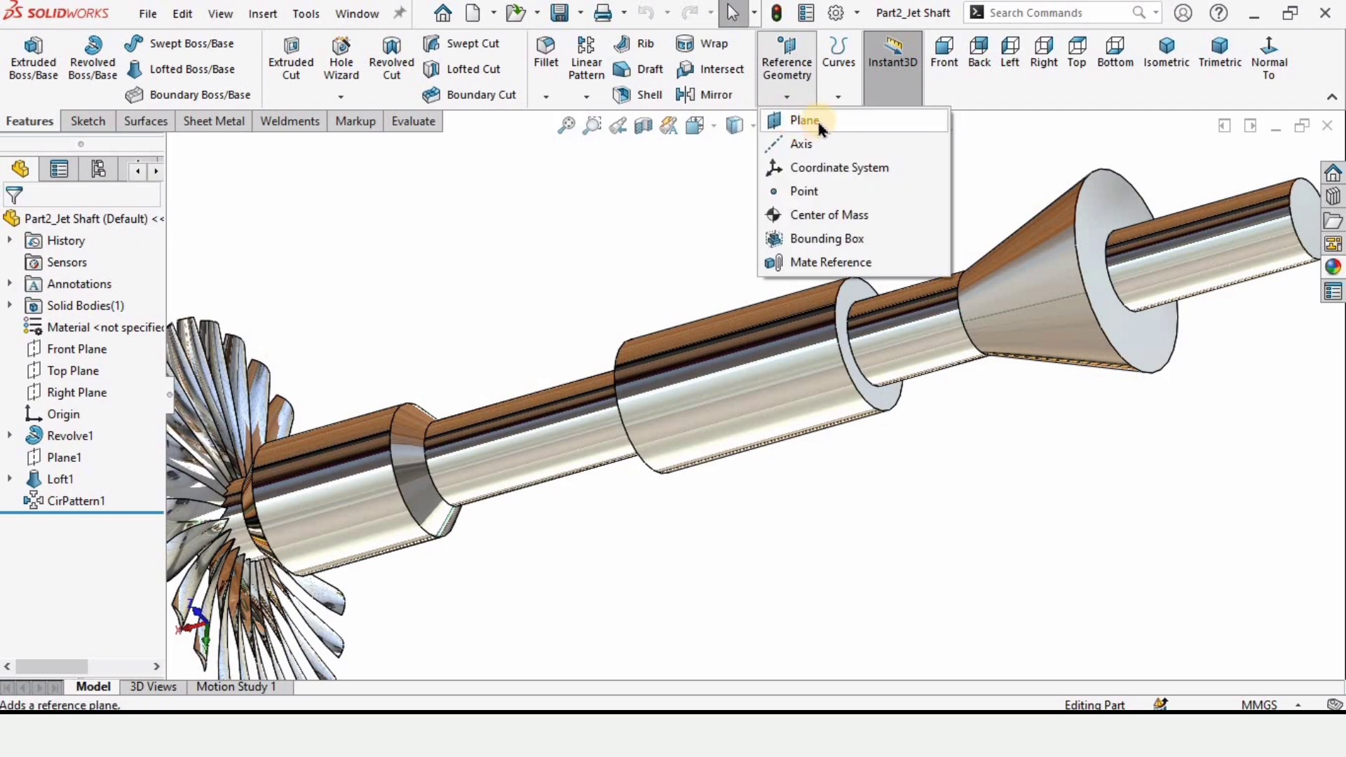
pyautogui.click(806, 120)
pyautogui.scroll(5, 744, 382)
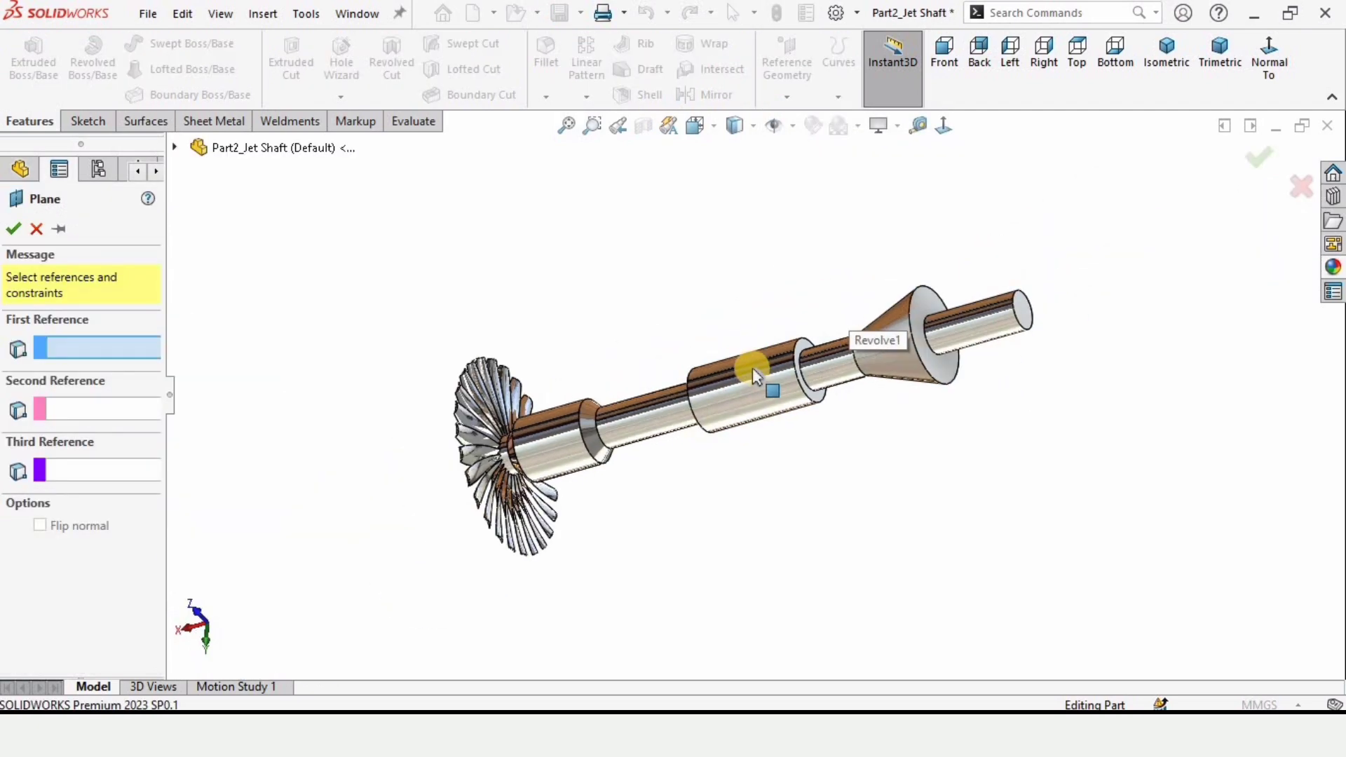
pyautogui.scroll(-8, 766, 351)
pyautogui.click(803, 368)
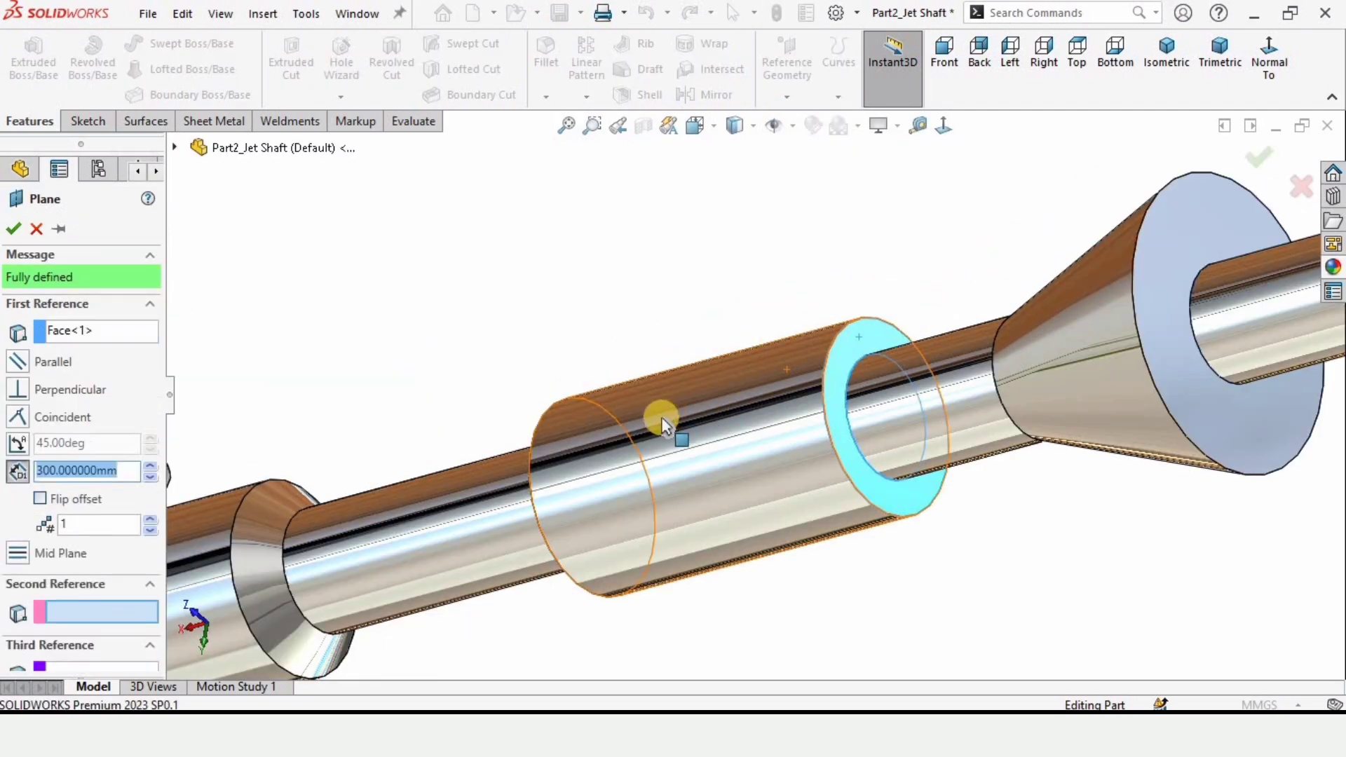
pyautogui.scroll(5, 698, 414)
pyautogui.scroll(-8, 700, 405)
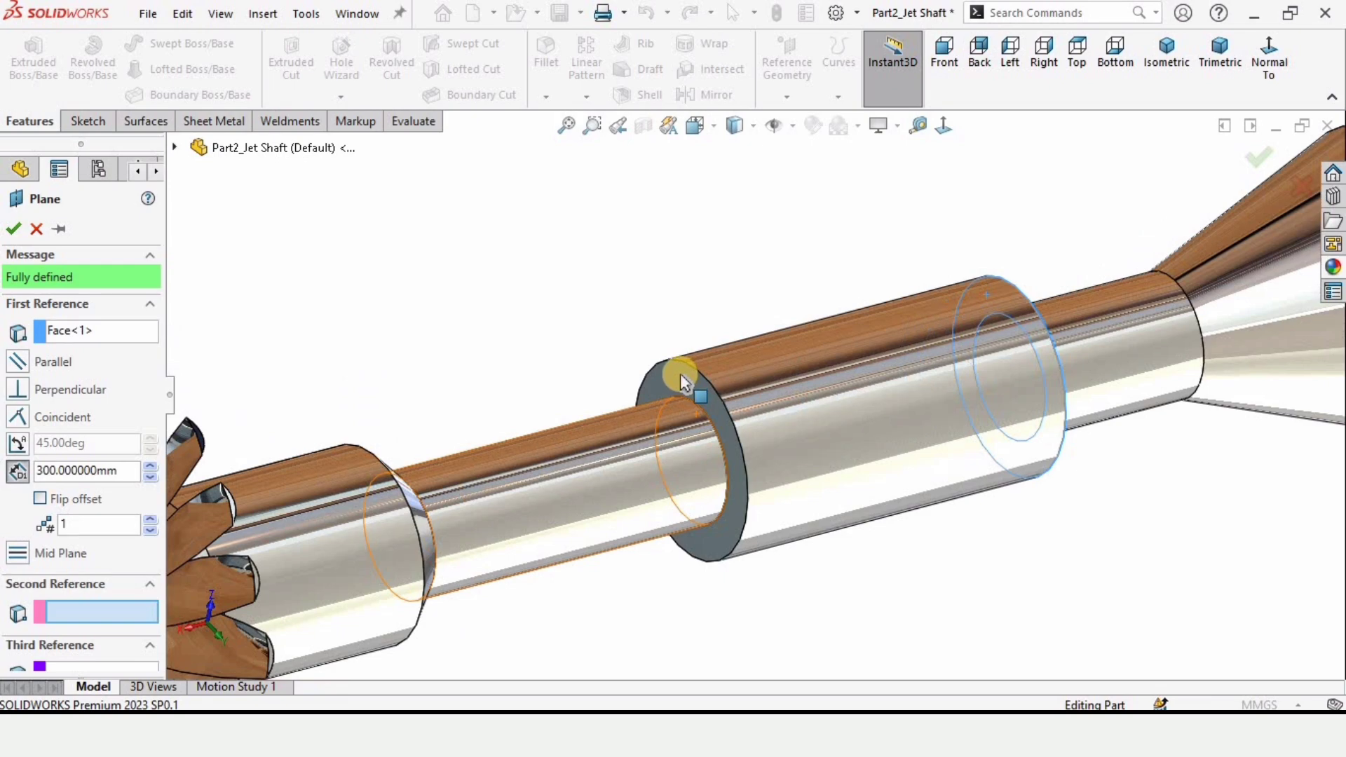
pyautogui.click(681, 375)
pyautogui.scroll(4, 694, 394)
pyautogui.moveTo(648, 463); pyautogui.dragTo(781, 295, button='middle')
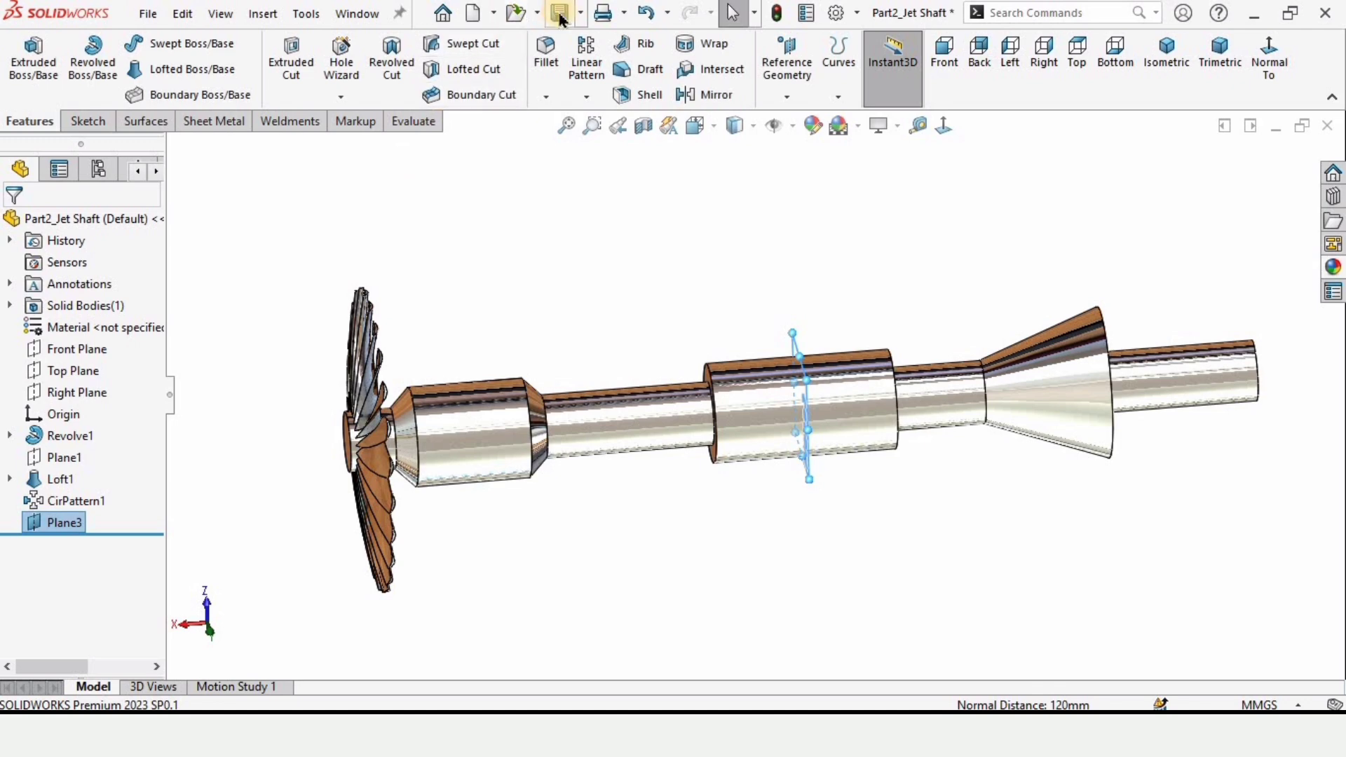
pyautogui.click(560, 14)
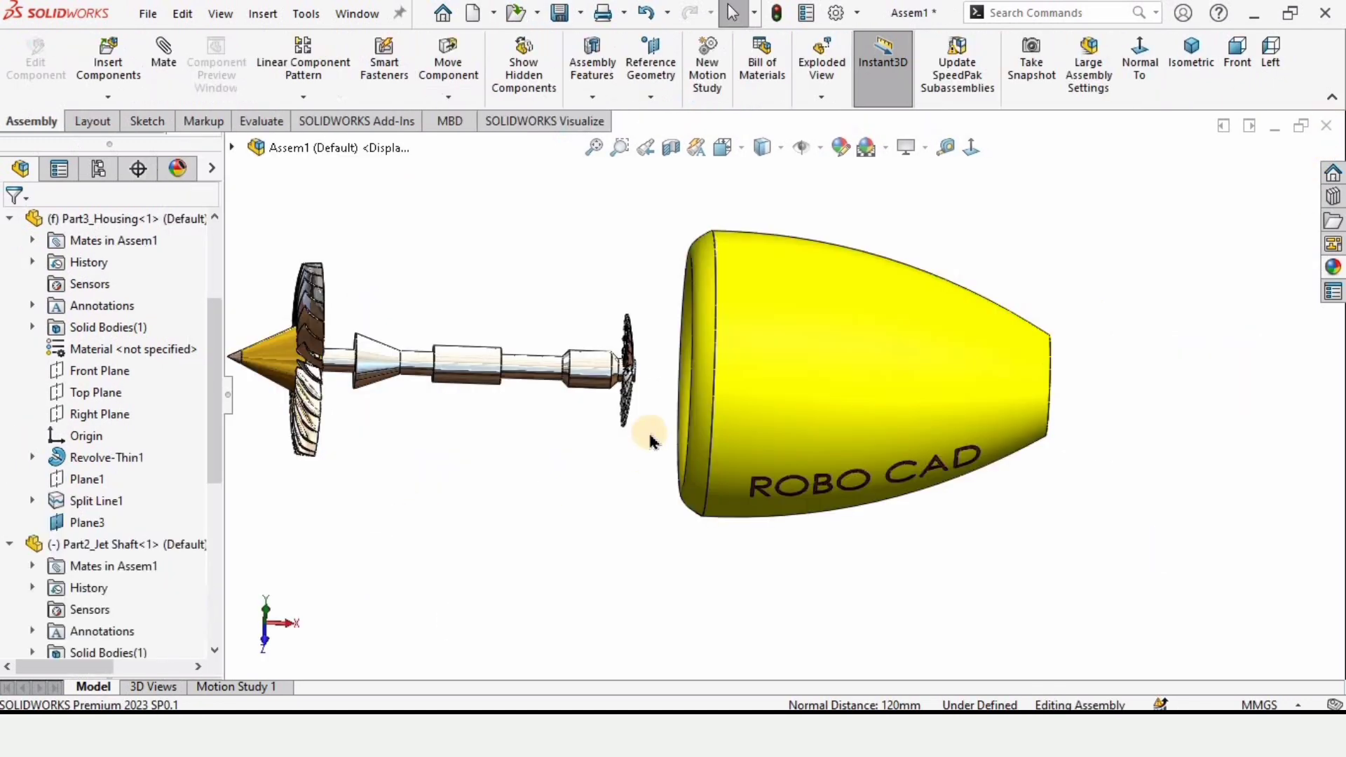
# - Start a mate between Plane3 of Part3_Housing and Plane3 of Part2_Jet Shaft
pyautogui.scroll(-3, 517, 378)
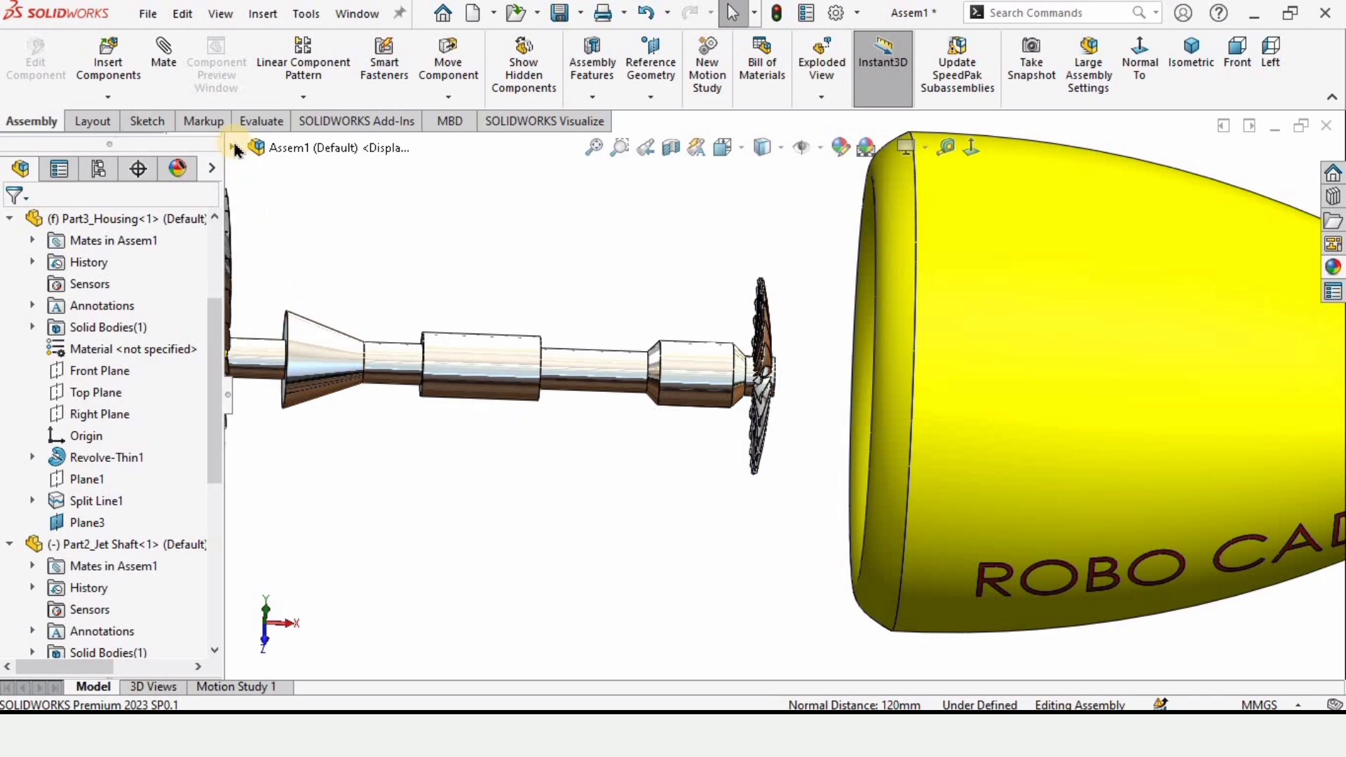
pyautogui.click(160, 54)
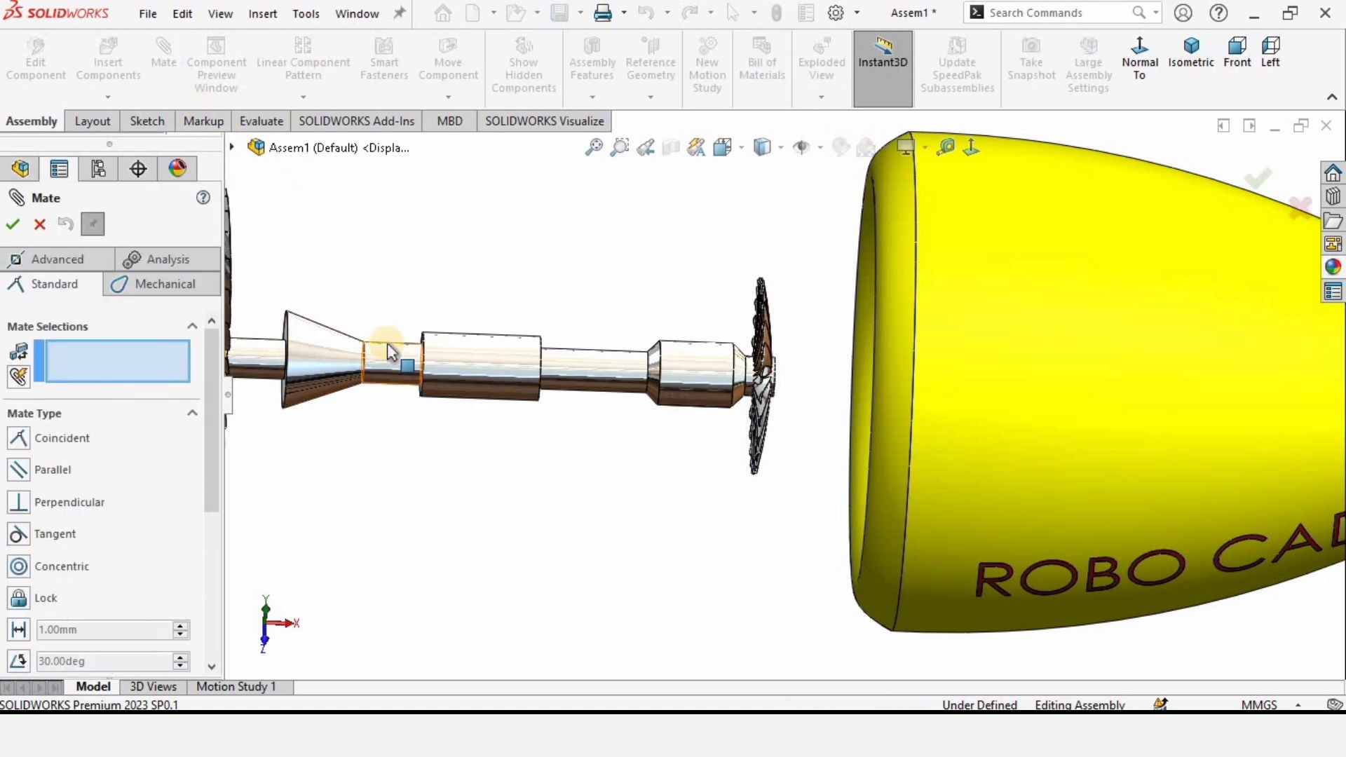
pyautogui.press('f')
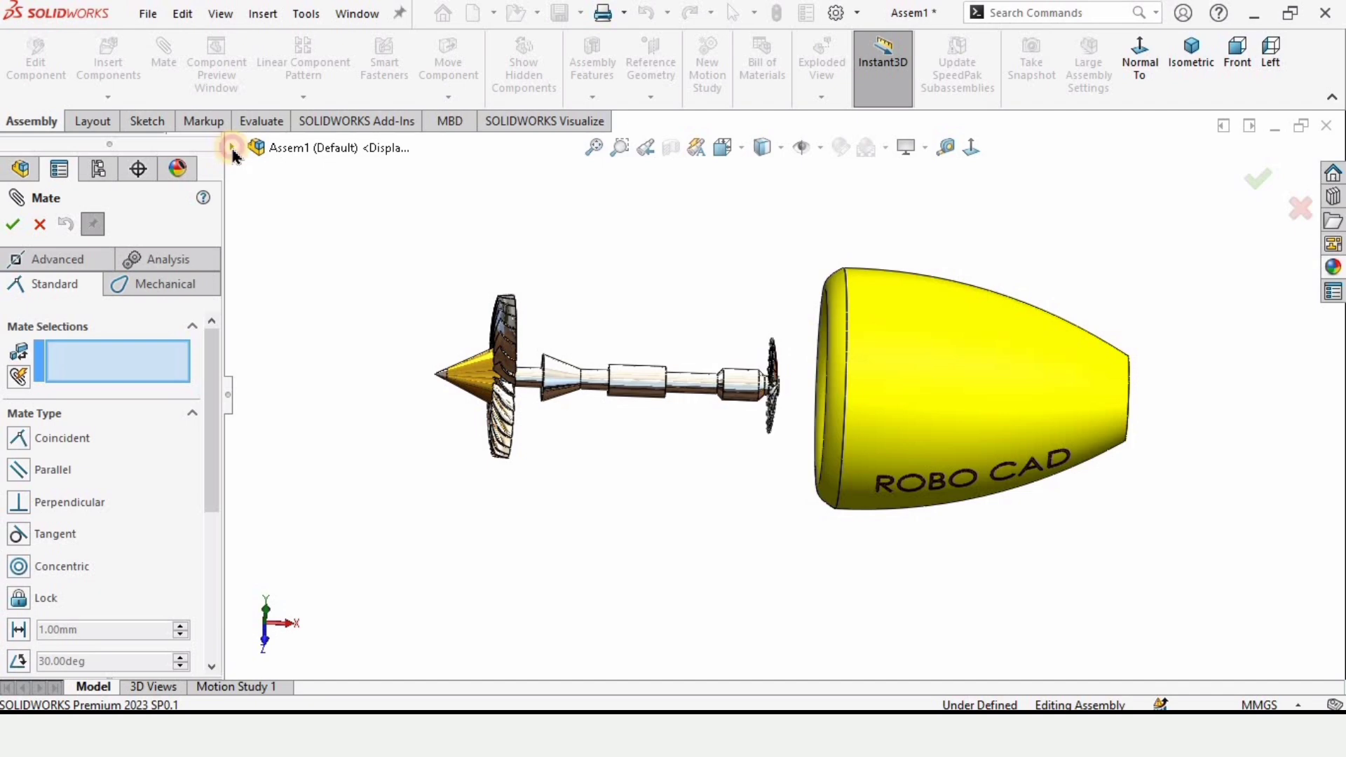
pyautogui.click(232, 148)
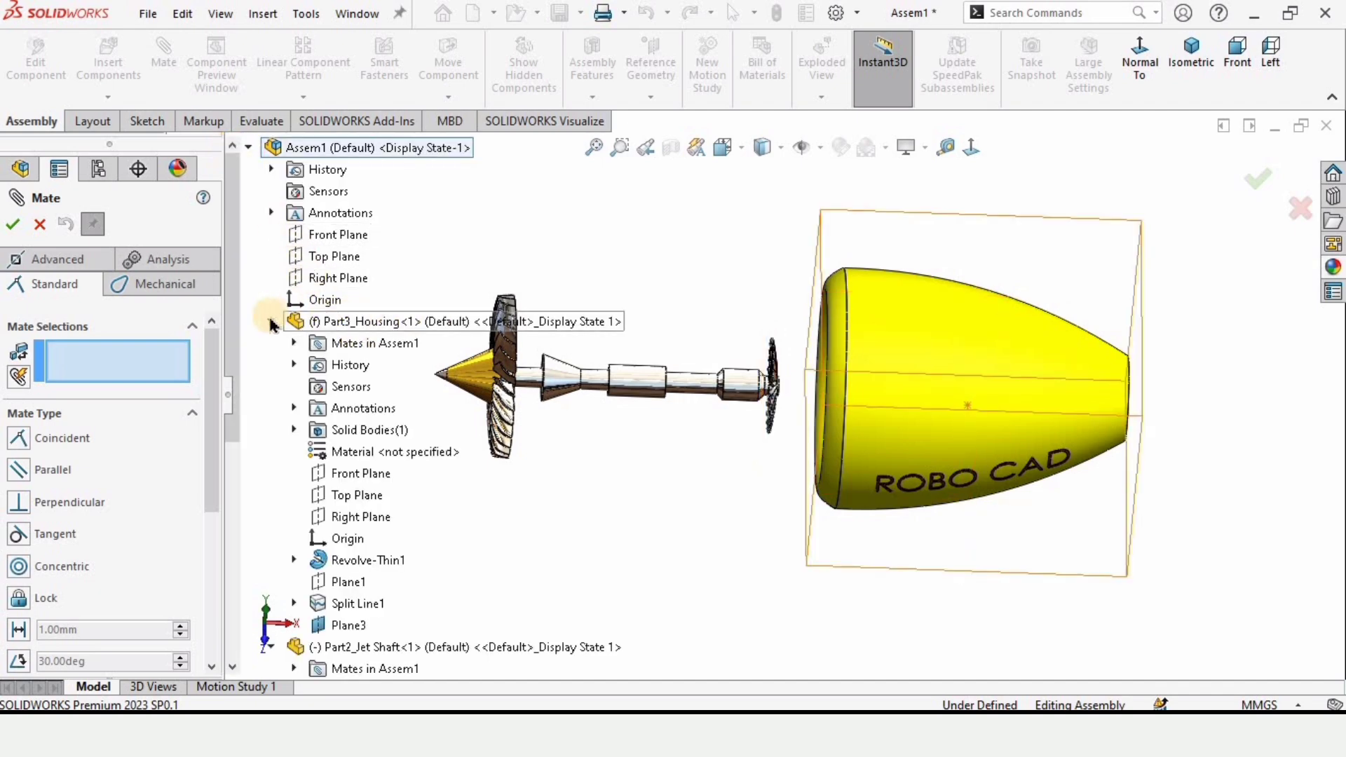
pyautogui.click(271, 322)
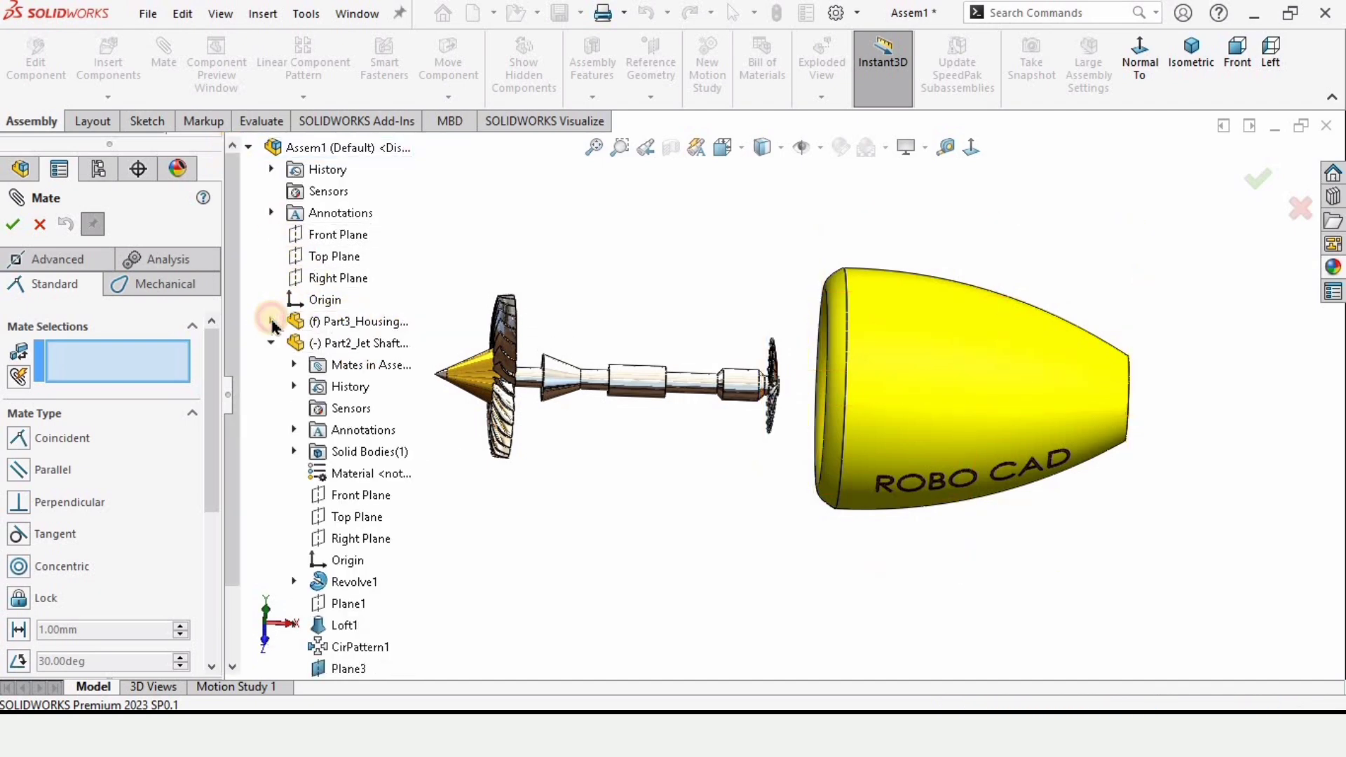
pyautogui.click(270, 321)
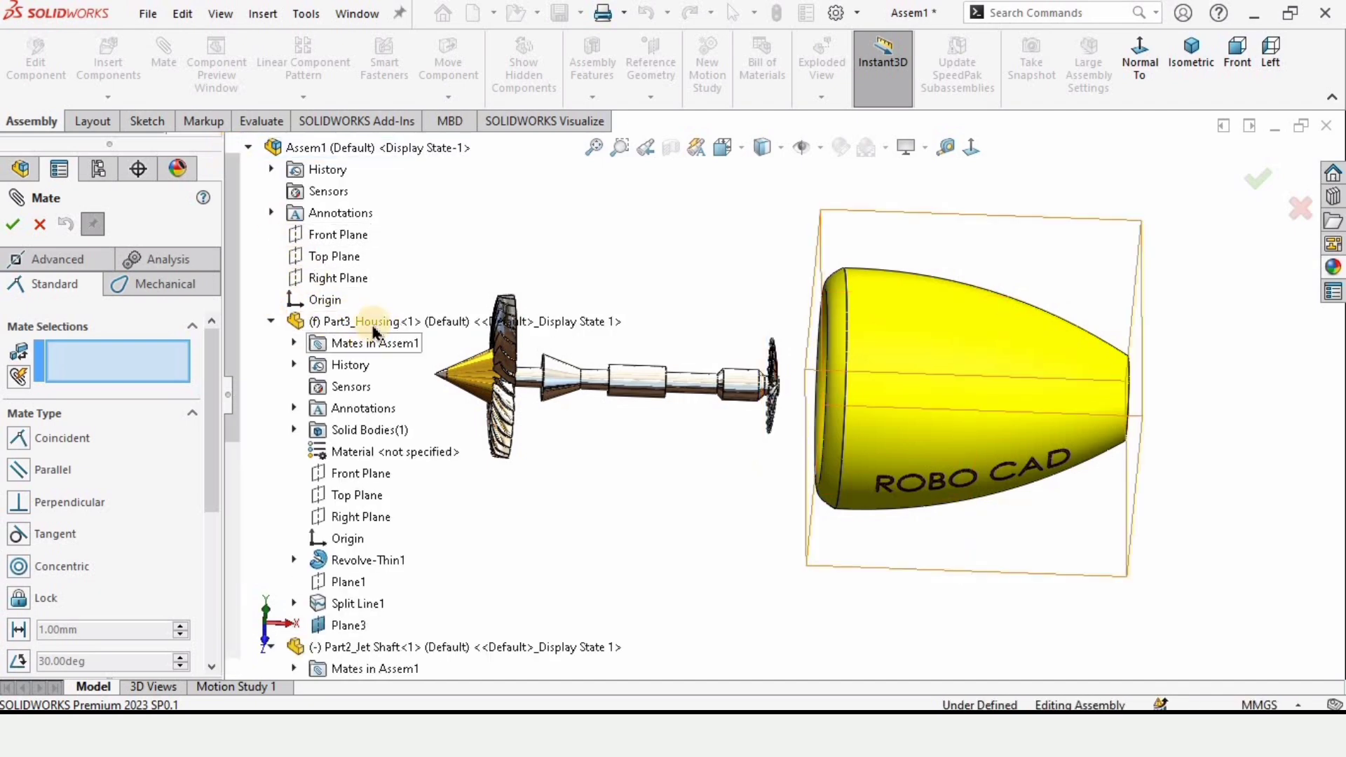
pyautogui.click(354, 626)
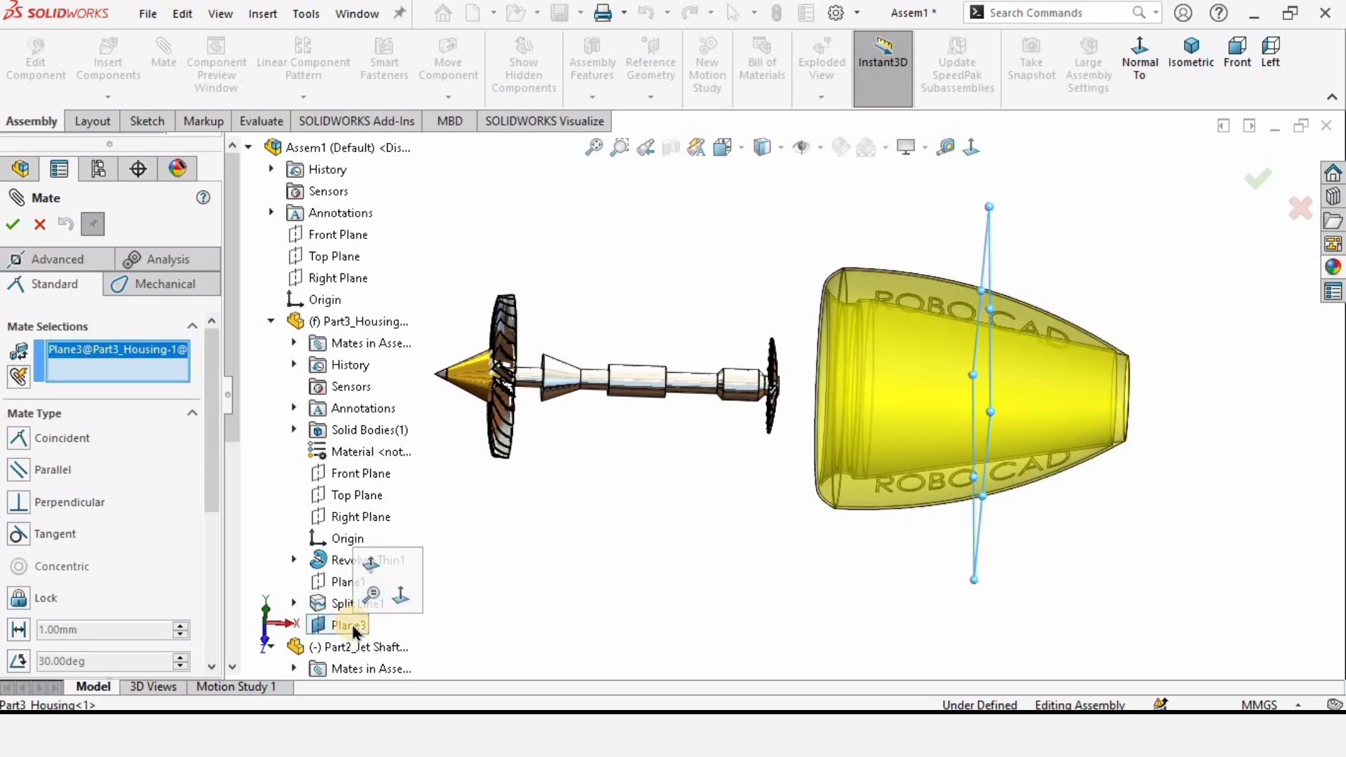
pyautogui.scroll(-2, 294, 547)
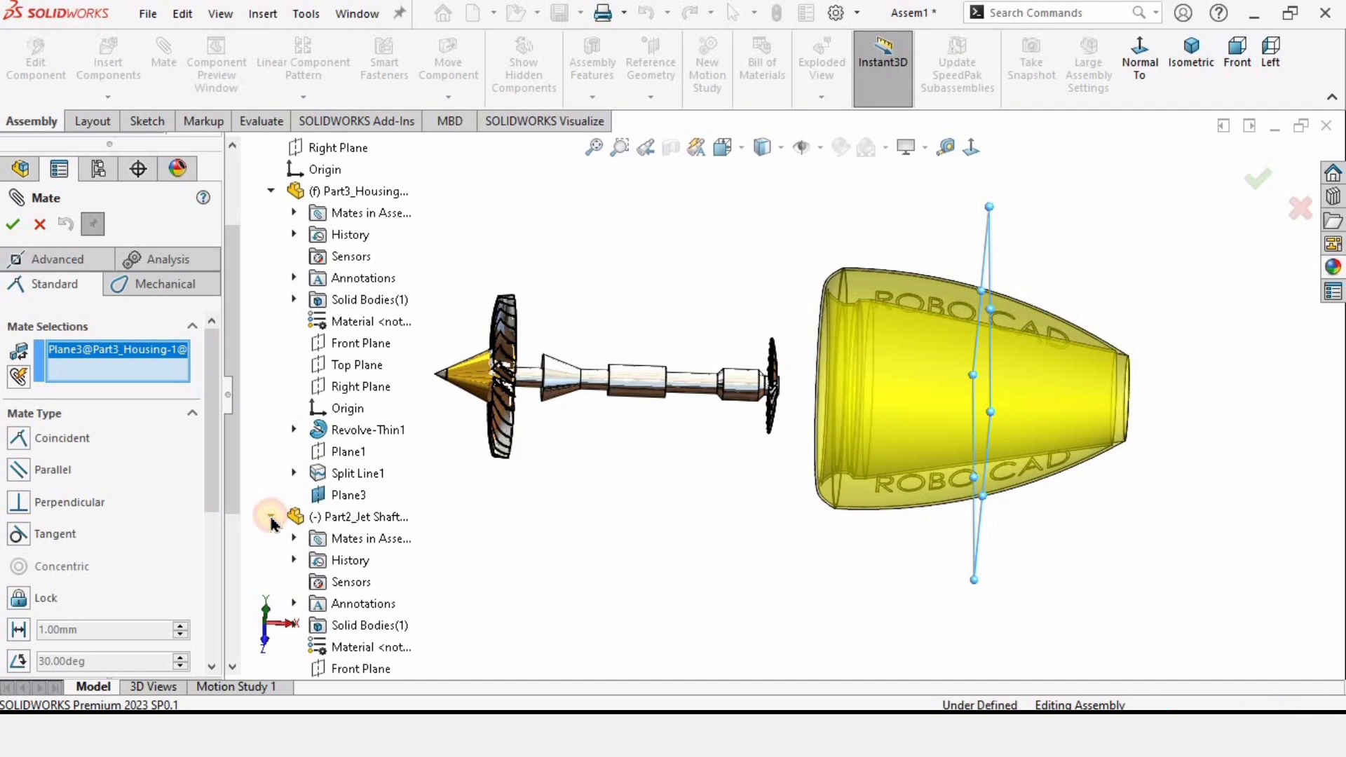
pyautogui.click(271, 519)
pyautogui.click(270, 582)
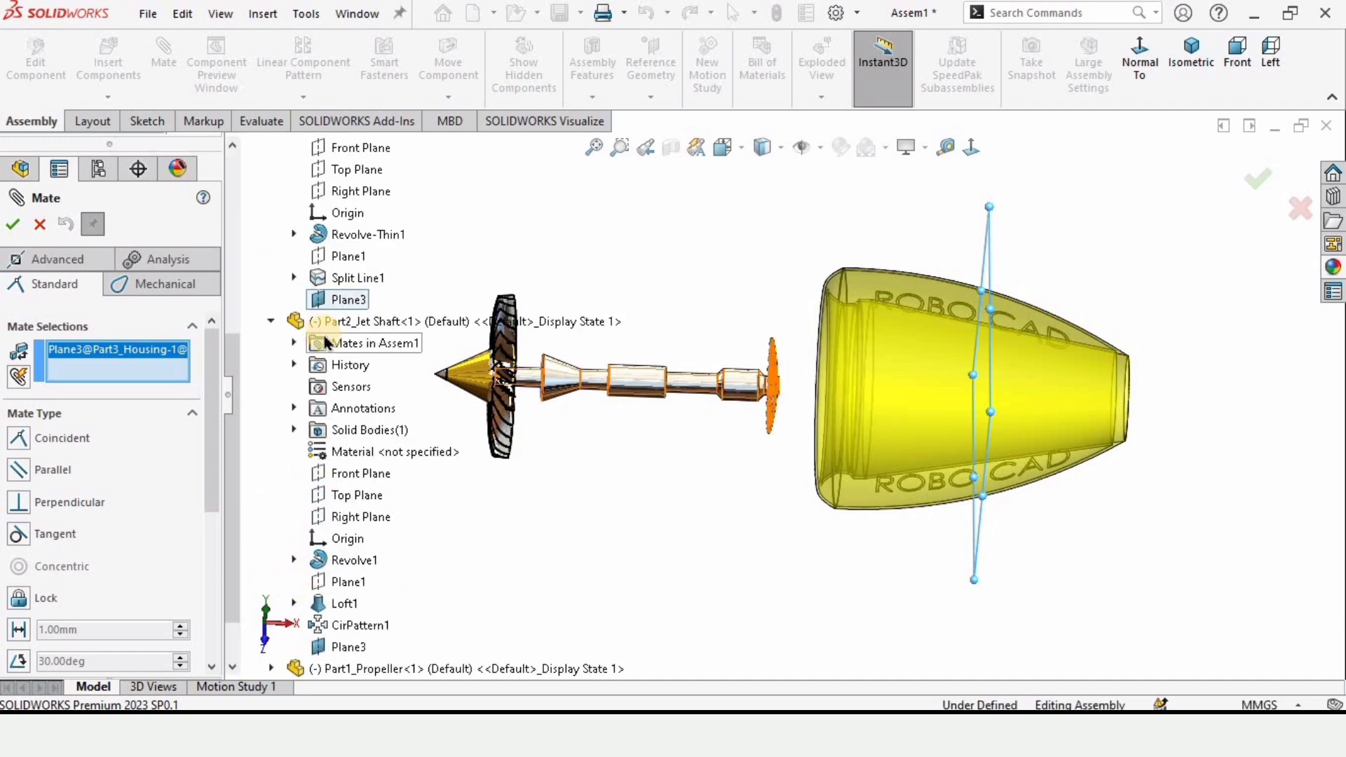
pyautogui.scroll(-1, 352, 265)
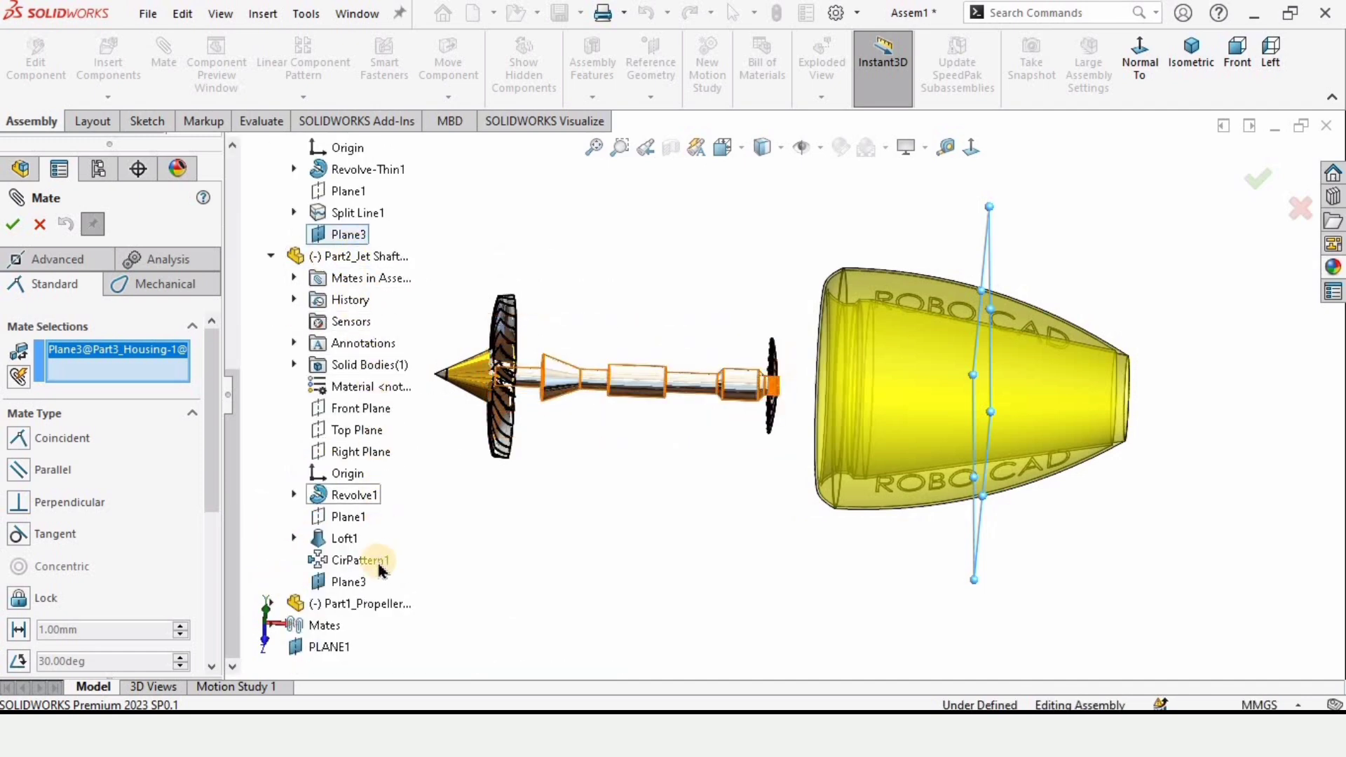
pyautogui.click(330, 581)
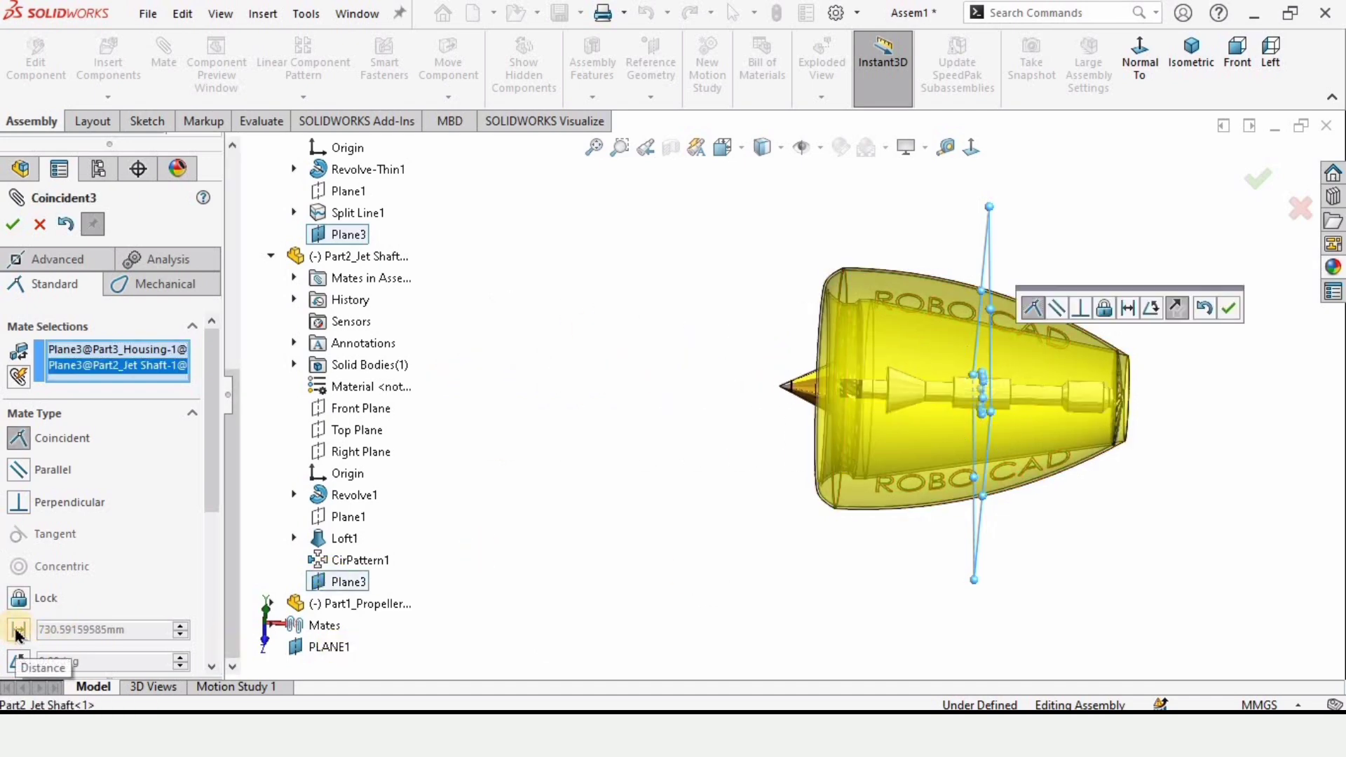
# - Make the mate a distance mate and try offsets of 10 mm and 100 mm between the two planes
pyautogui.click(1127, 309)
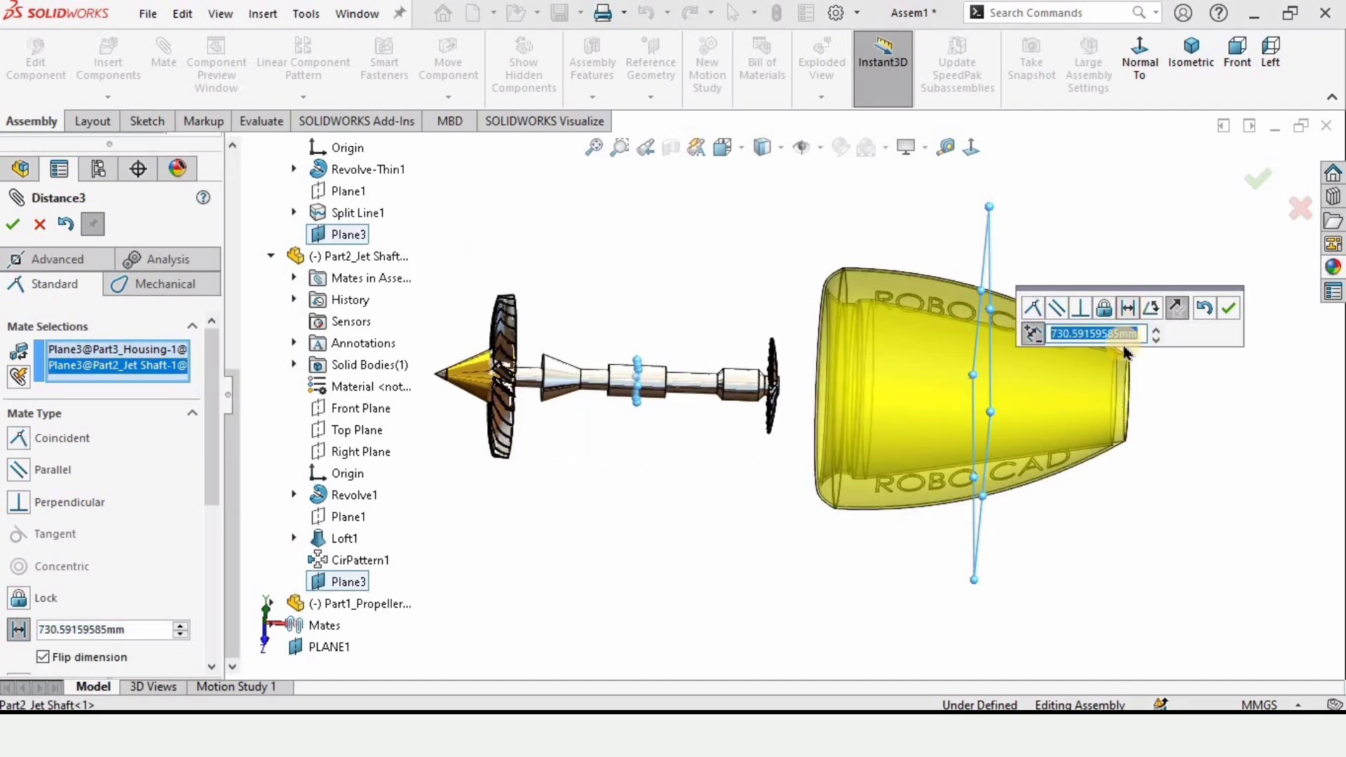
pyautogui.write('10')
pyautogui.press('Return')
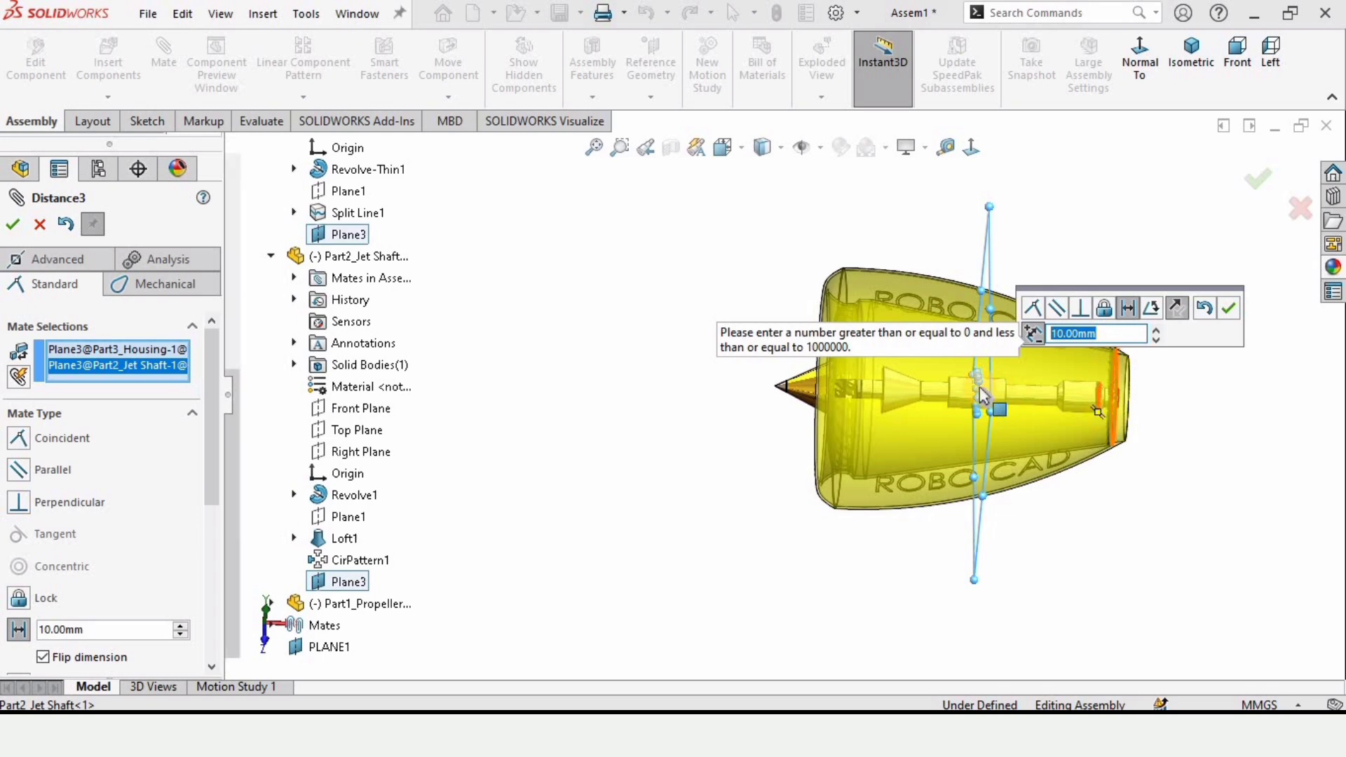
pyautogui.moveTo(1010, 396); pyautogui.dragTo(846, 334, button='middle')
pyautogui.scroll(-1, 859, 313)
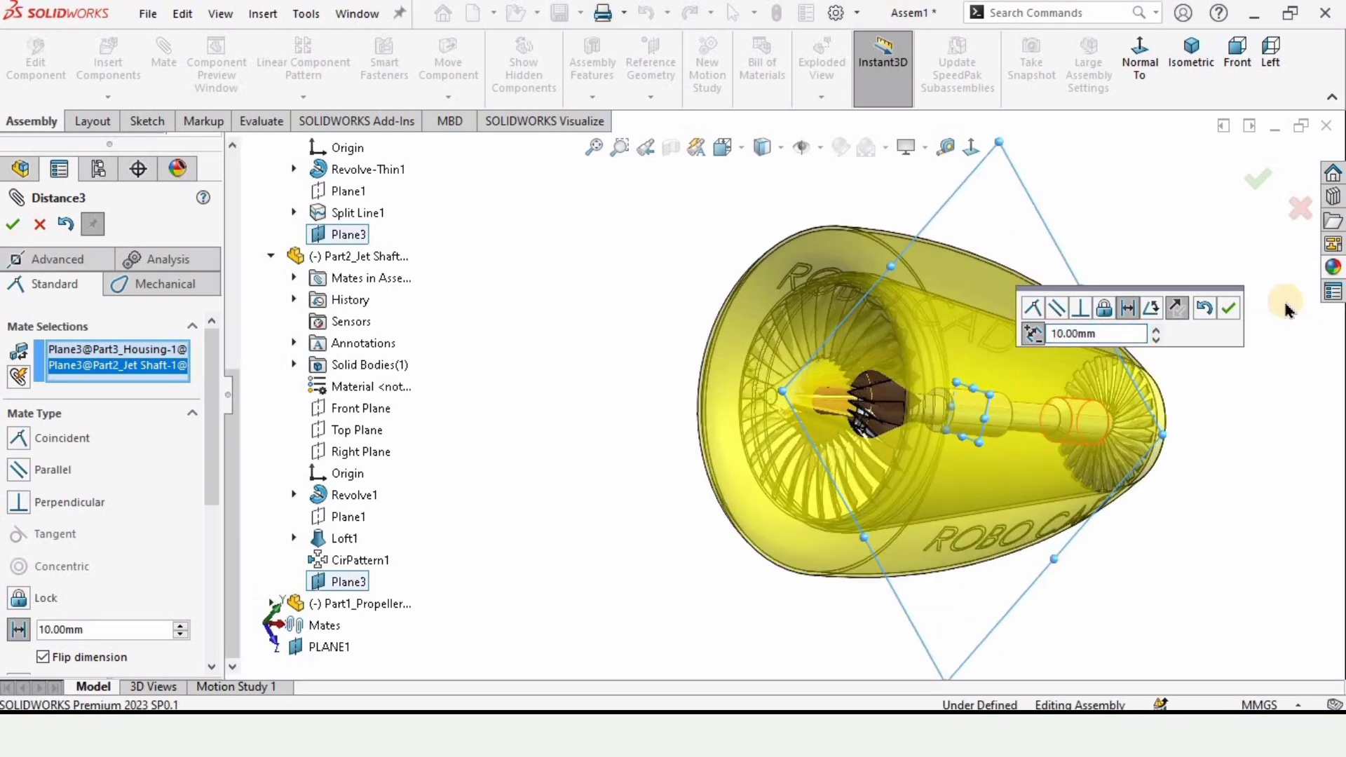
pyautogui.click(1156, 330)
pyautogui.click(1157, 330)
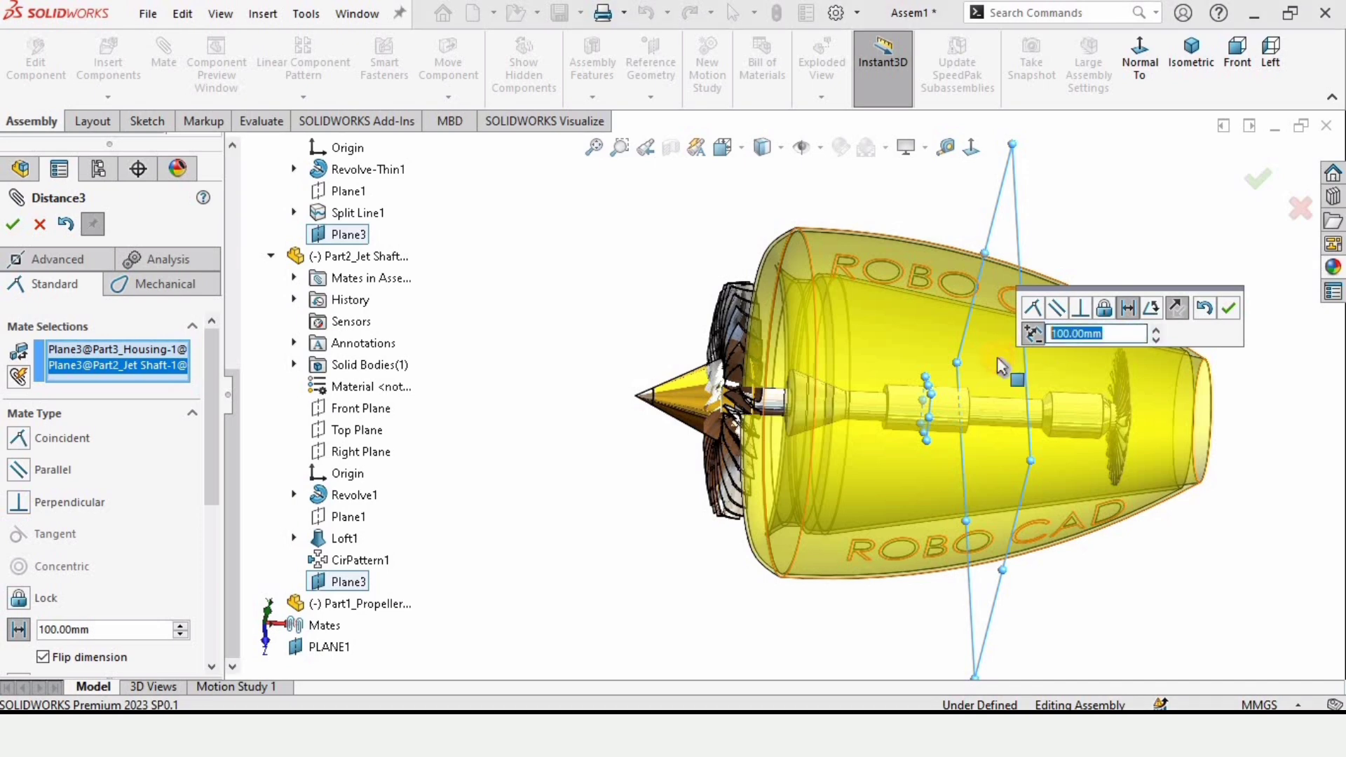
# - Set the distance between the two planes to 0 mm, accept the mate and leave the Mate command
pyautogui.write('0')
pyautogui.press('Return')
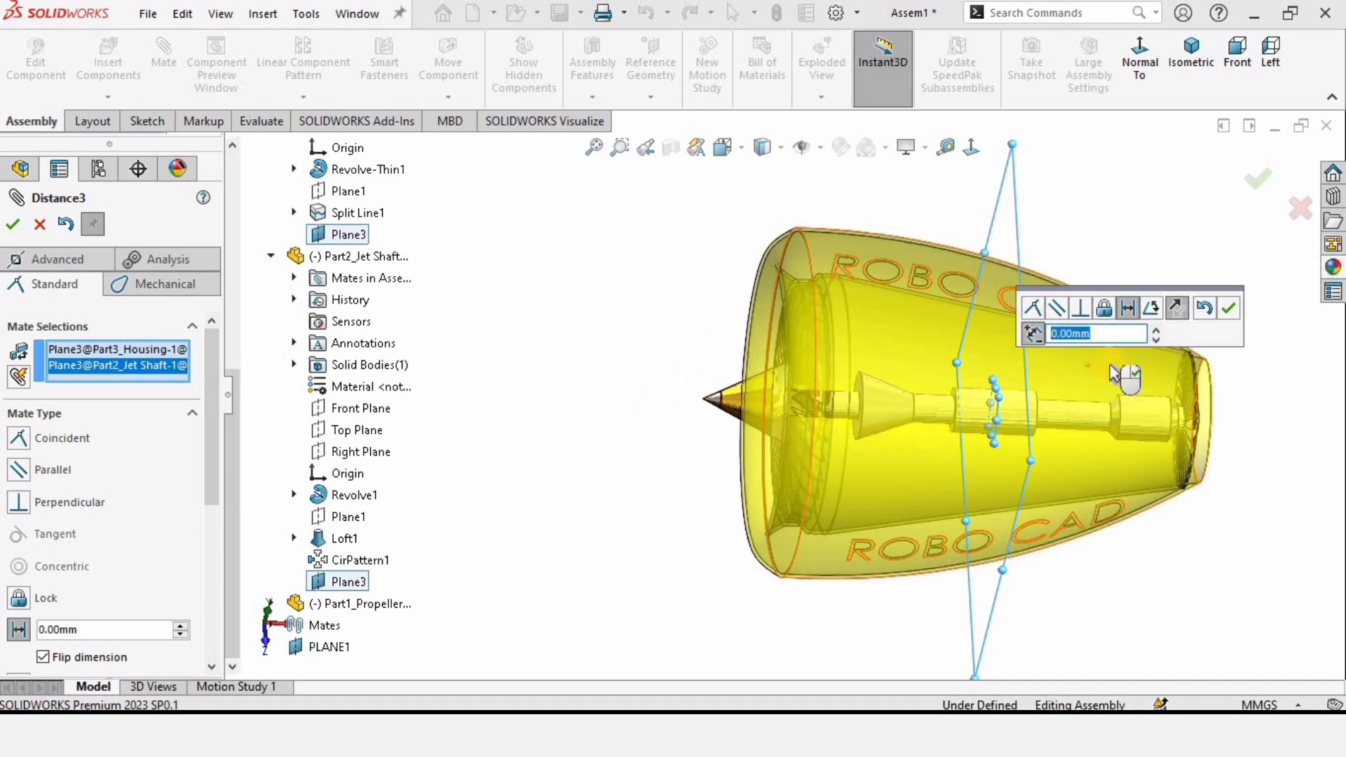
pyautogui.click(1225, 313)
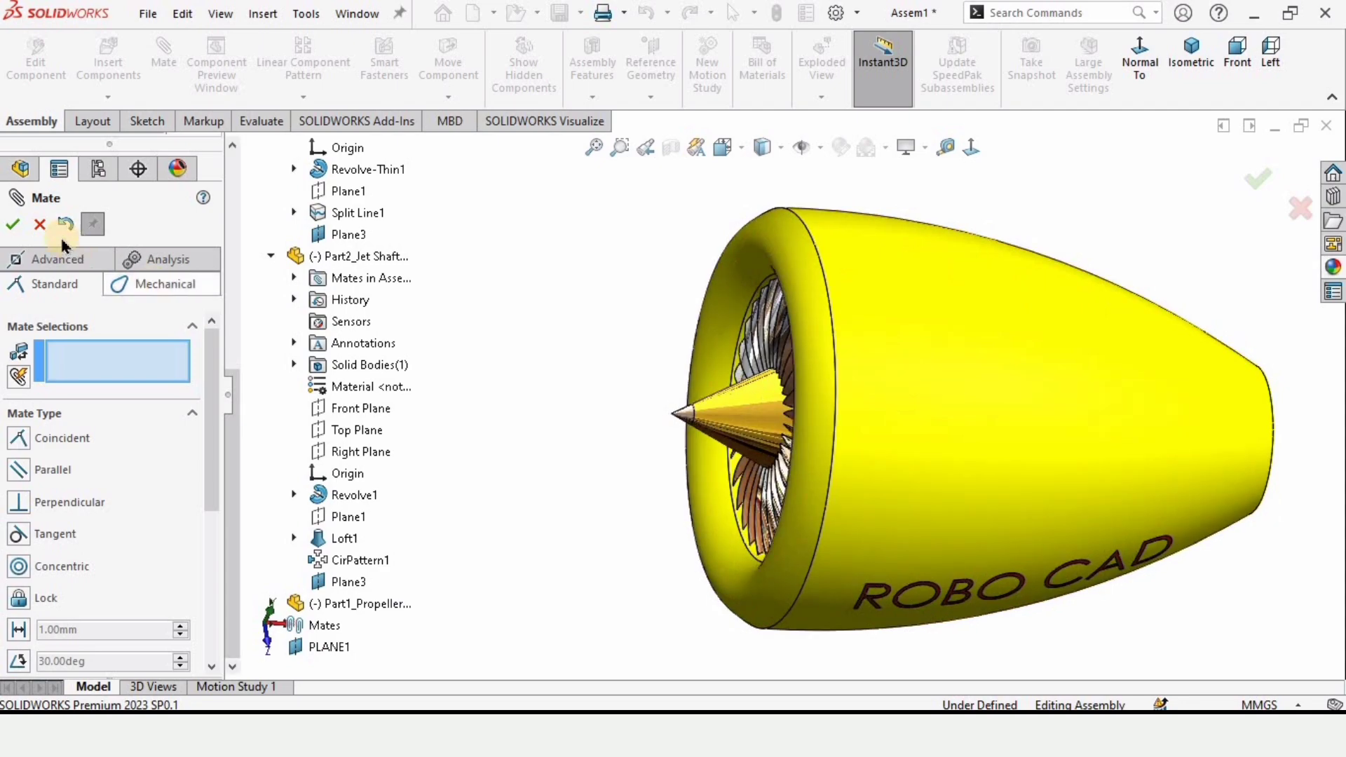
pyautogui.click(40, 224)
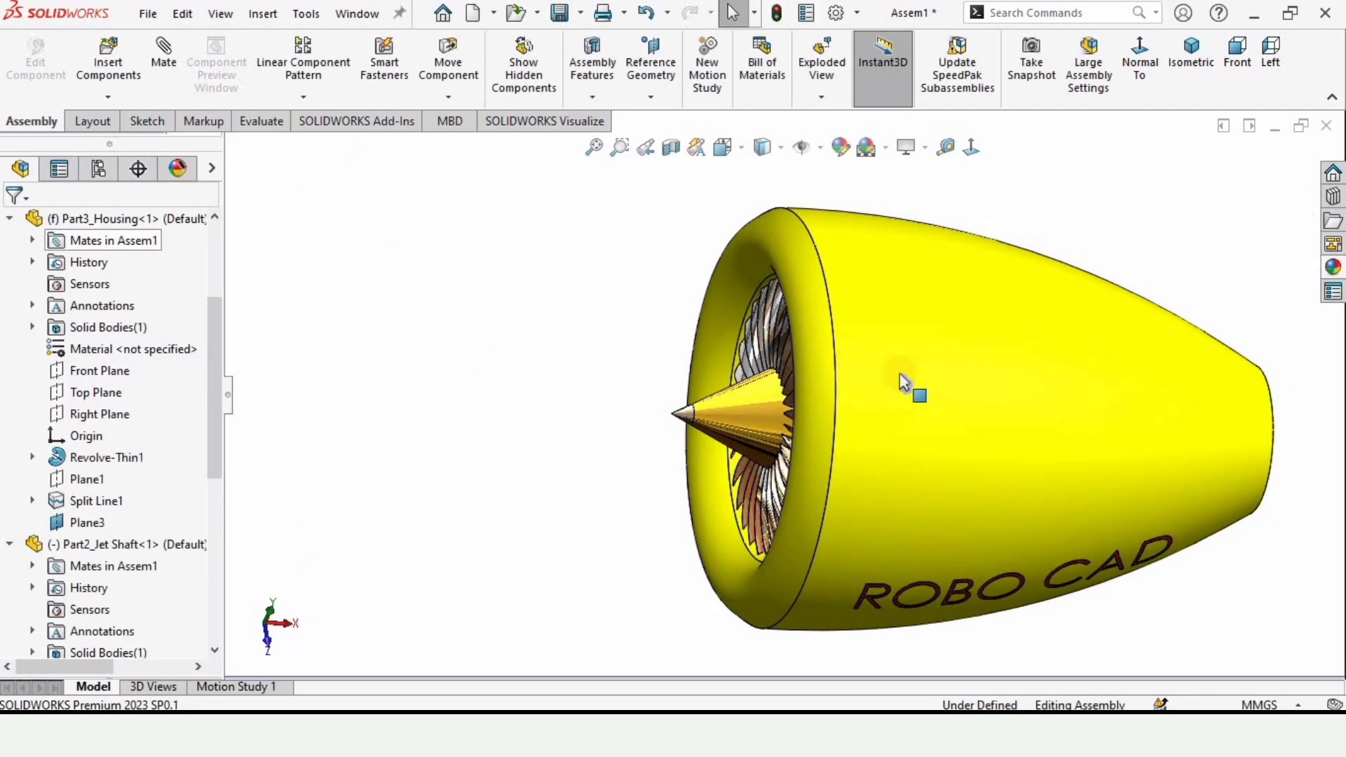
# - Open the Part3_Housing component as a part in its own window
pyautogui.scroll(-1, 1080, 455)
pyautogui.scroll(1, 784, 401)
pyautogui.moveTo(861, 400); pyautogui.dragTo(642, 375, button='middle')
pyautogui.scroll(-4, 1003, 410)
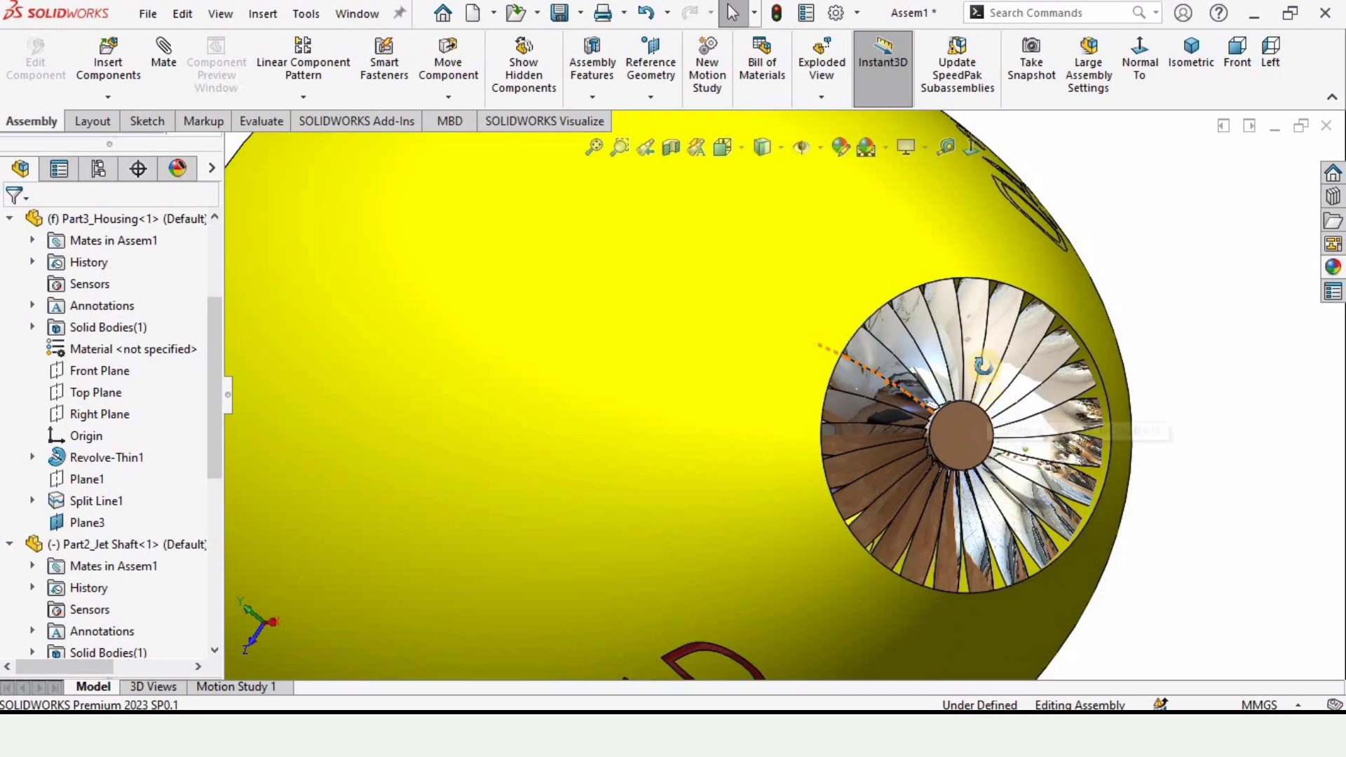
pyautogui.moveTo(982, 366); pyautogui.dragTo(978, 279, button='middle')
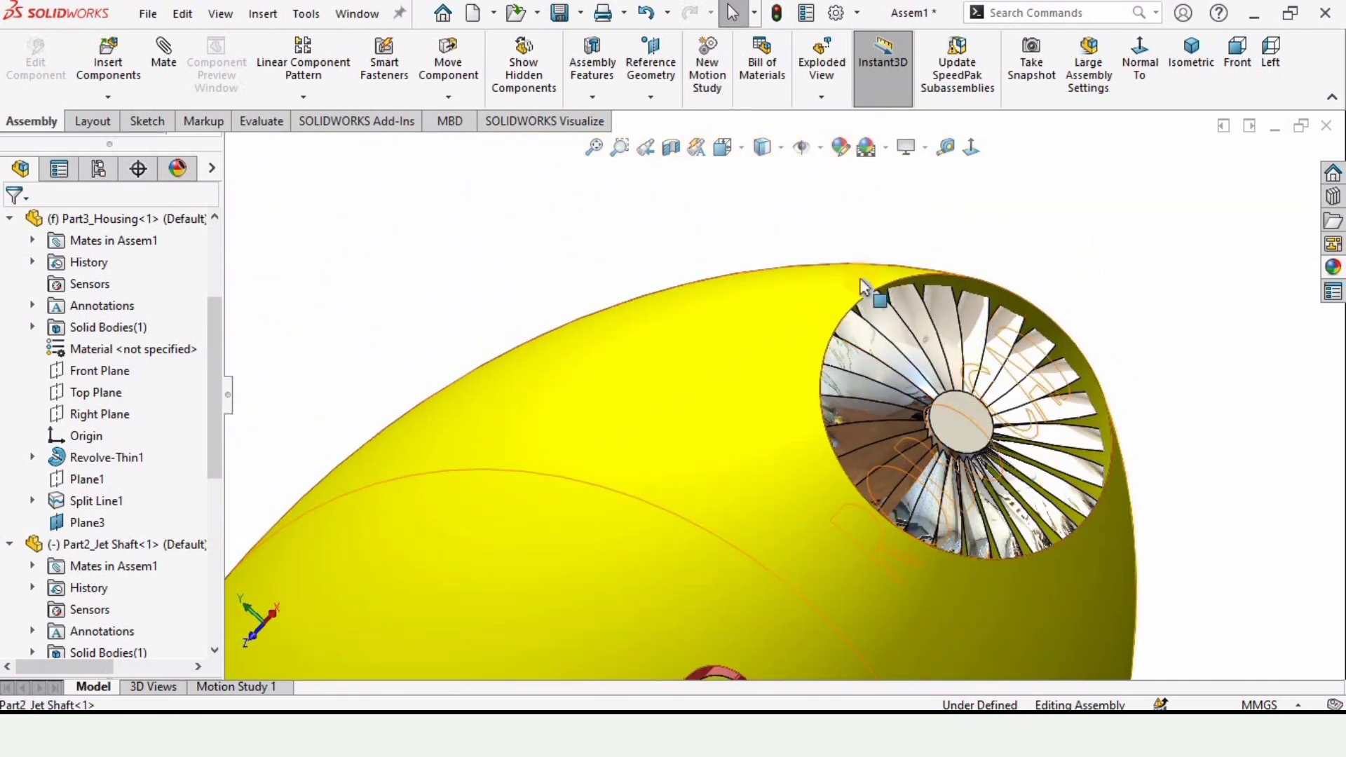
pyautogui.scroll(-3, 856, 421)
pyautogui.rightClick(706, 309)
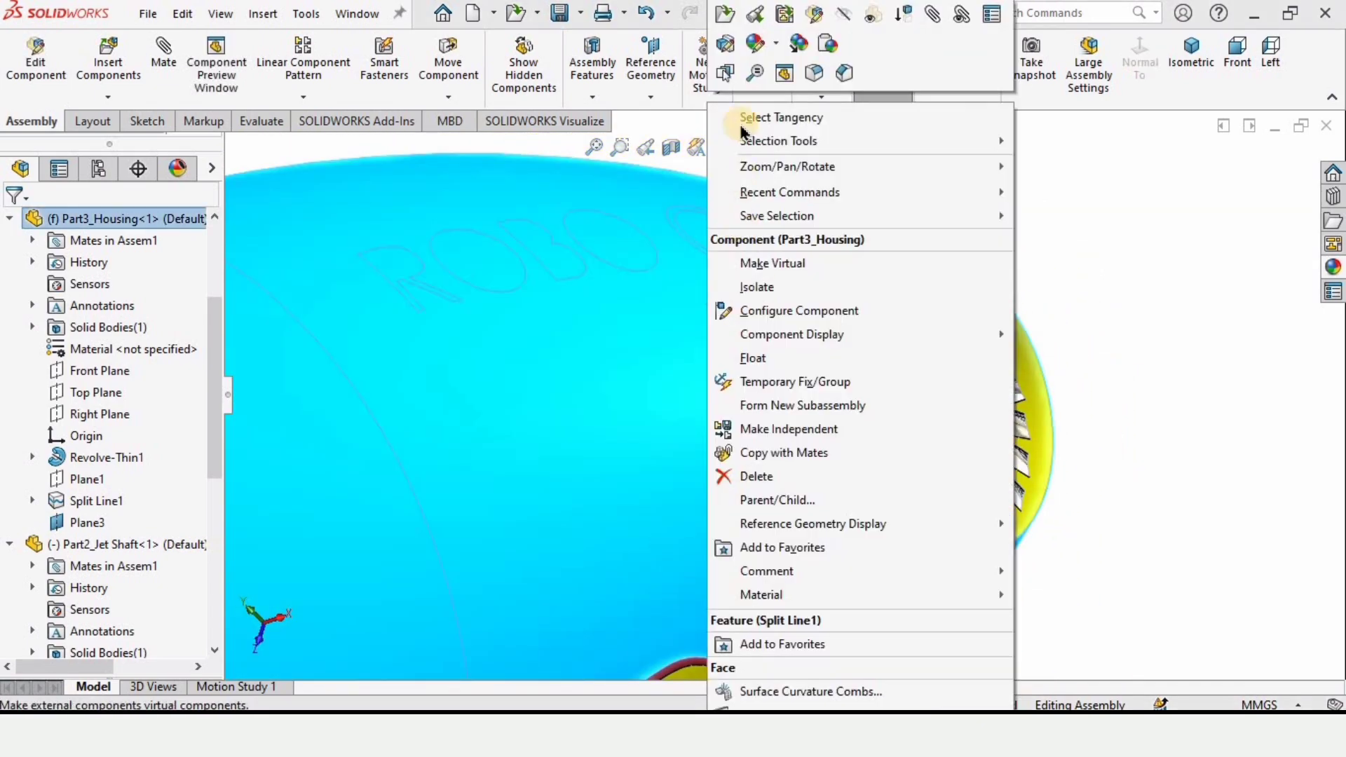
pyautogui.click(725, 17)
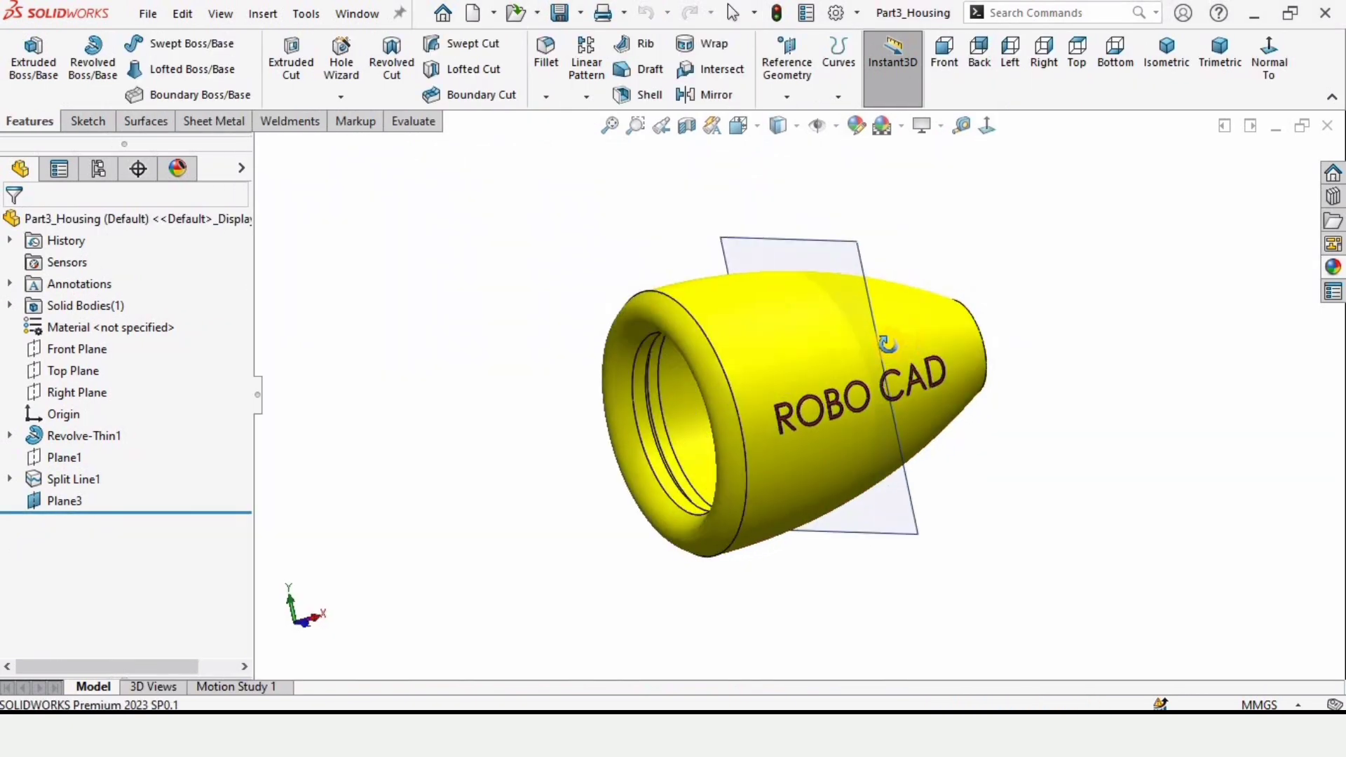
# - Edit Sketch1 of Revolve-Thin1, set the rear opening's radius dimension to 115 mm and exit the sketch
pyautogui.click(9, 437)
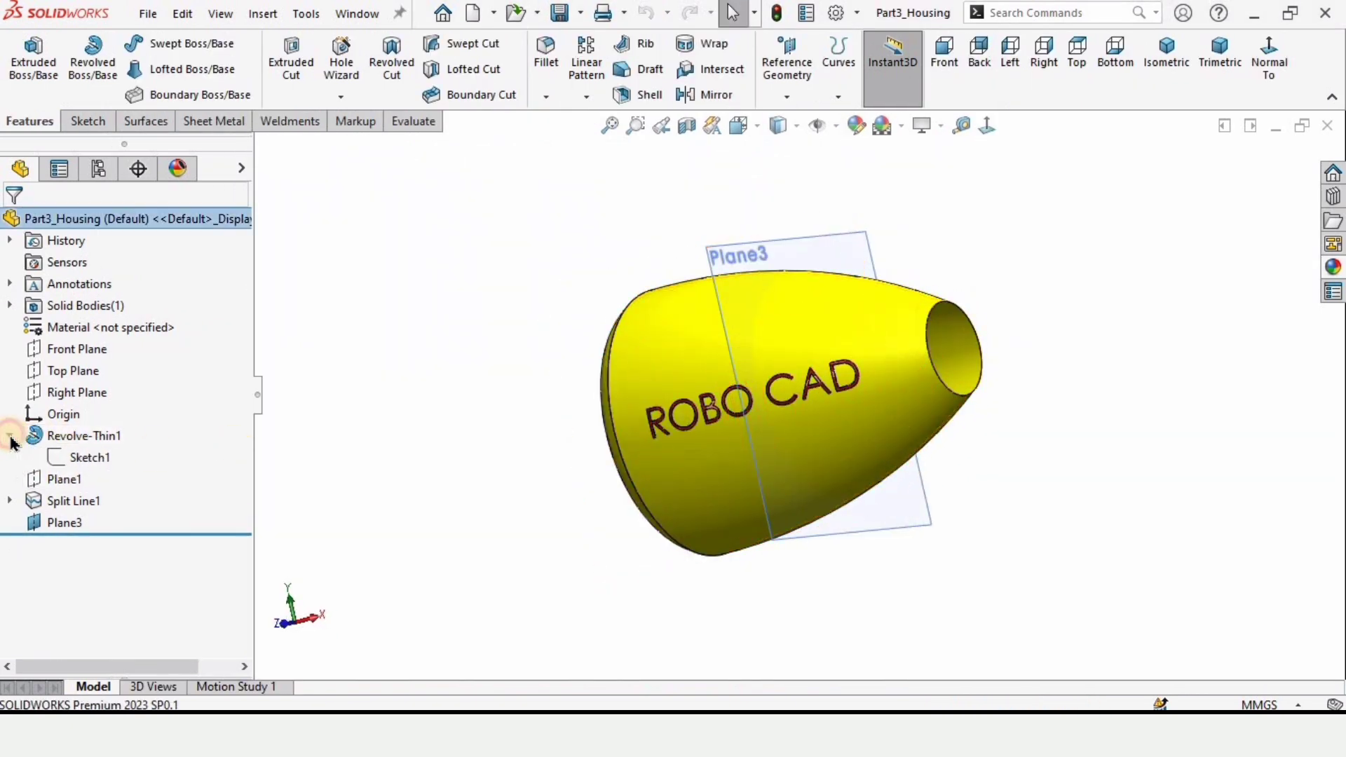
pyautogui.click(83, 460)
pyautogui.click(98, 400)
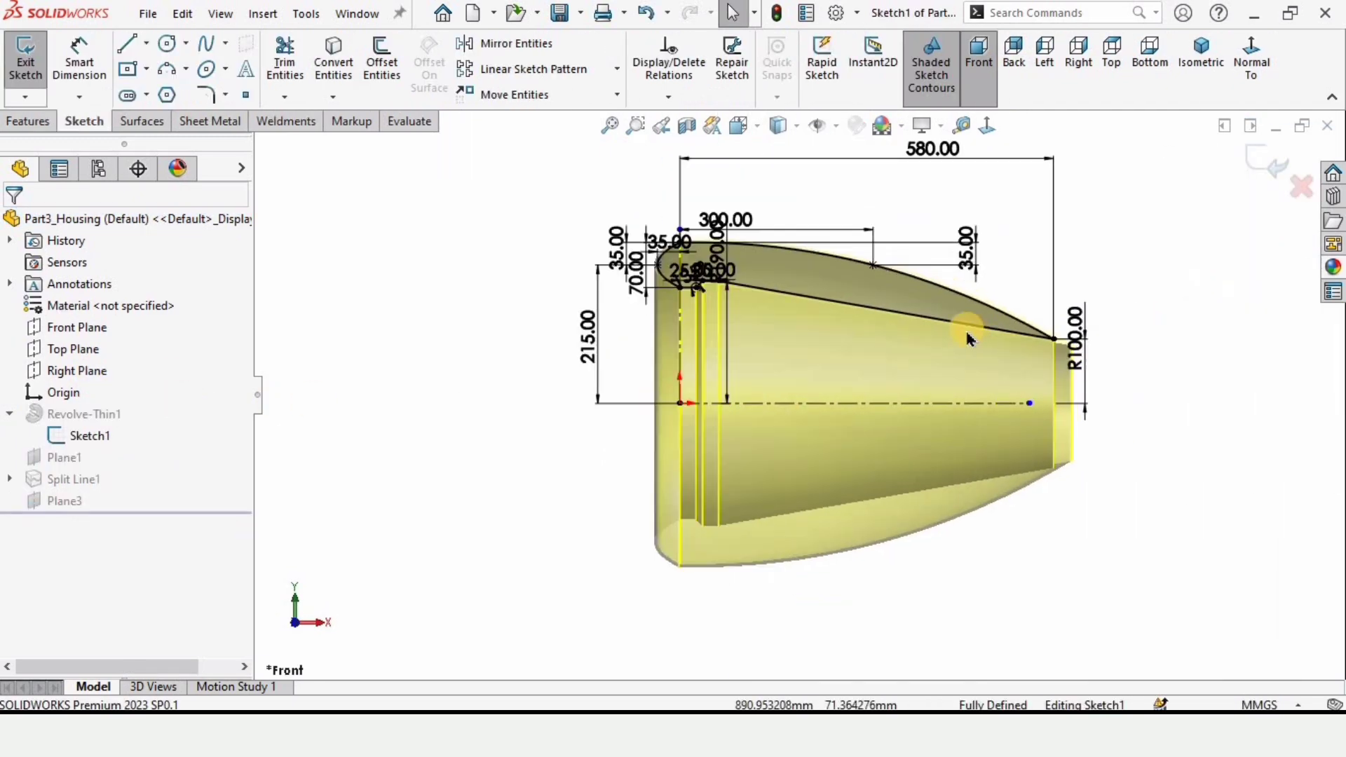
pyautogui.scroll(-5, 897, 395)
pyautogui.click(896, 366)
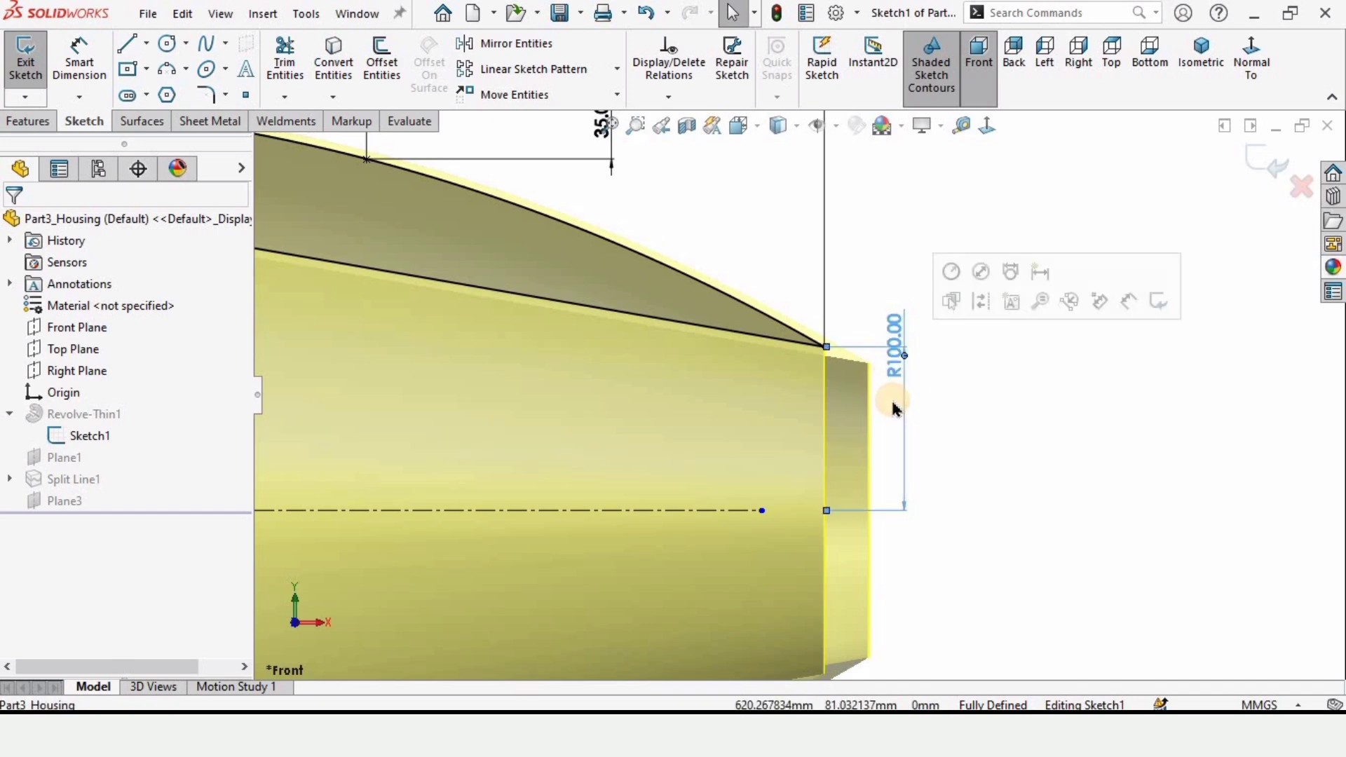
pyautogui.doubleClick(899, 359)
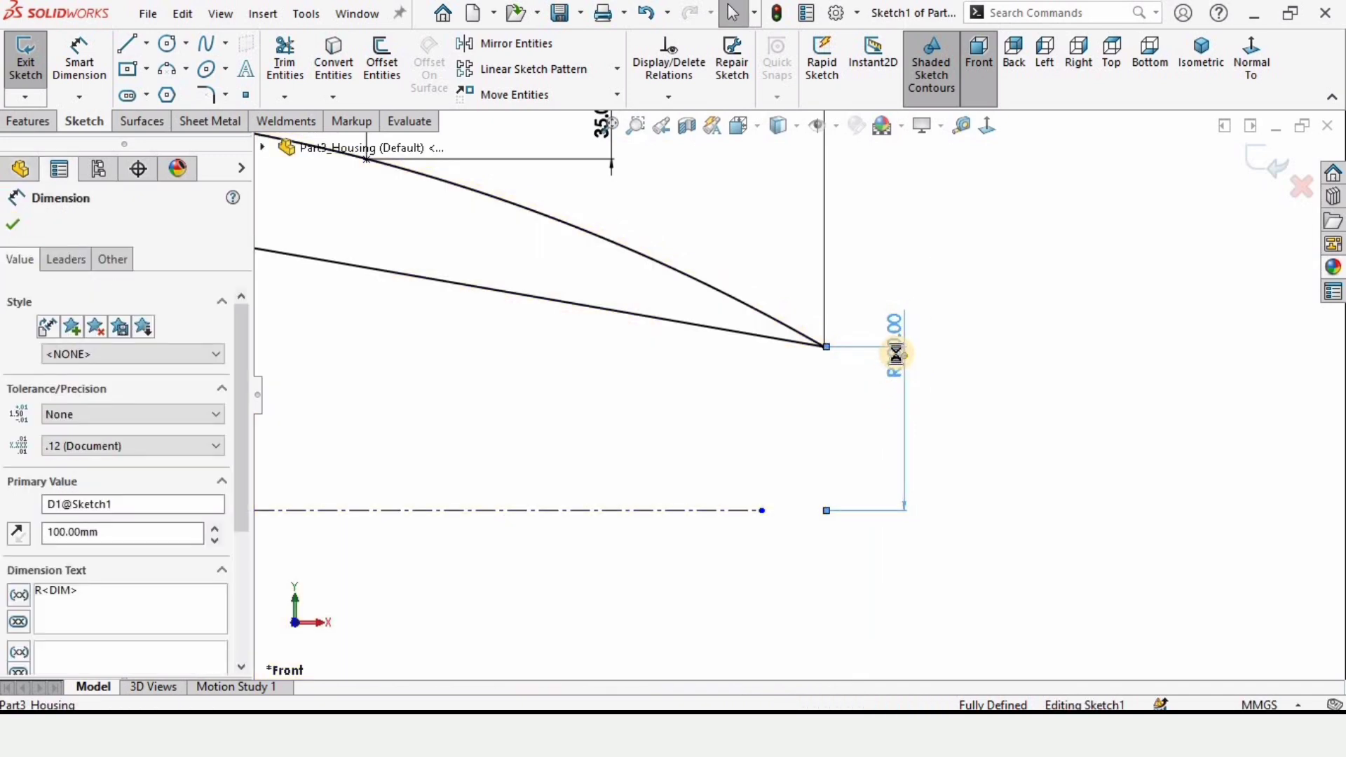
pyautogui.write('115')
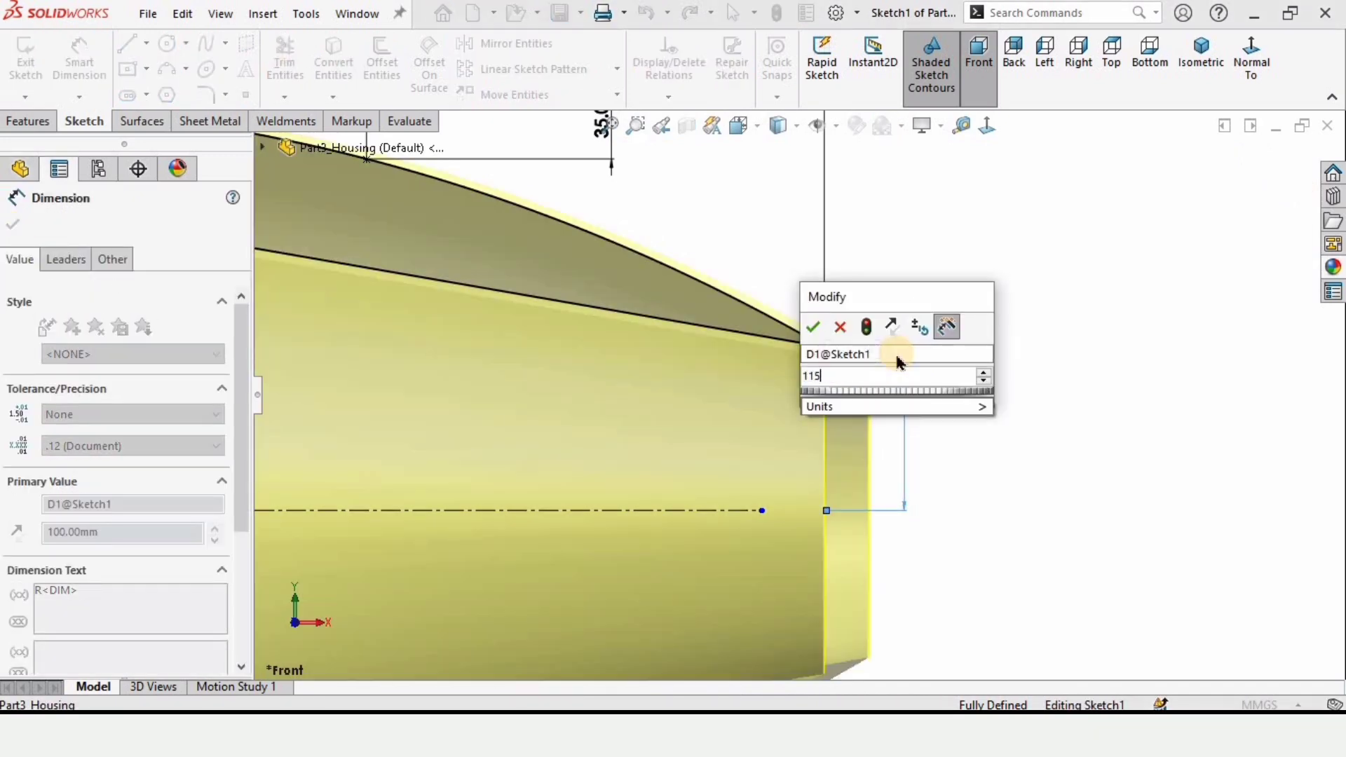
pyautogui.press('Return')
pyautogui.scroll(4, 603, 361)
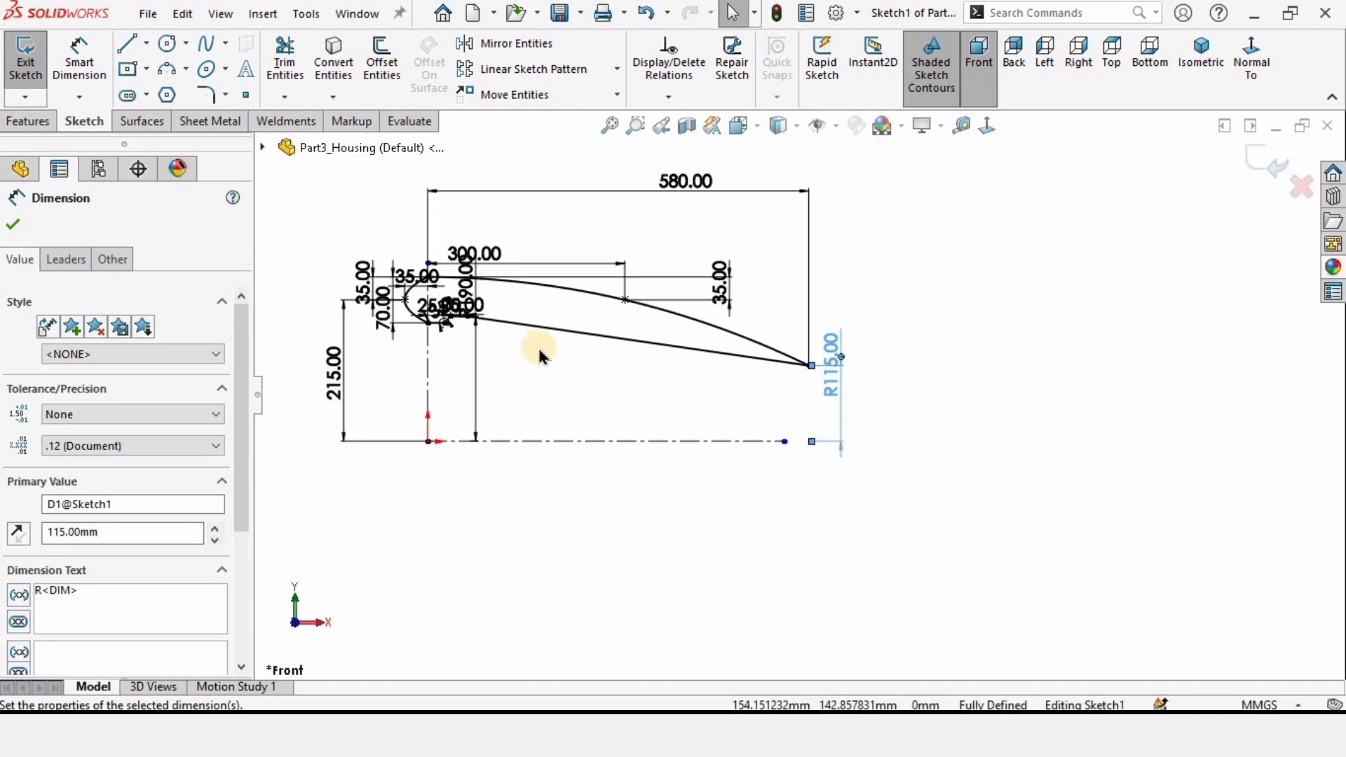
pyautogui.scroll(1, 540, 356)
pyautogui.click(1244, 173)
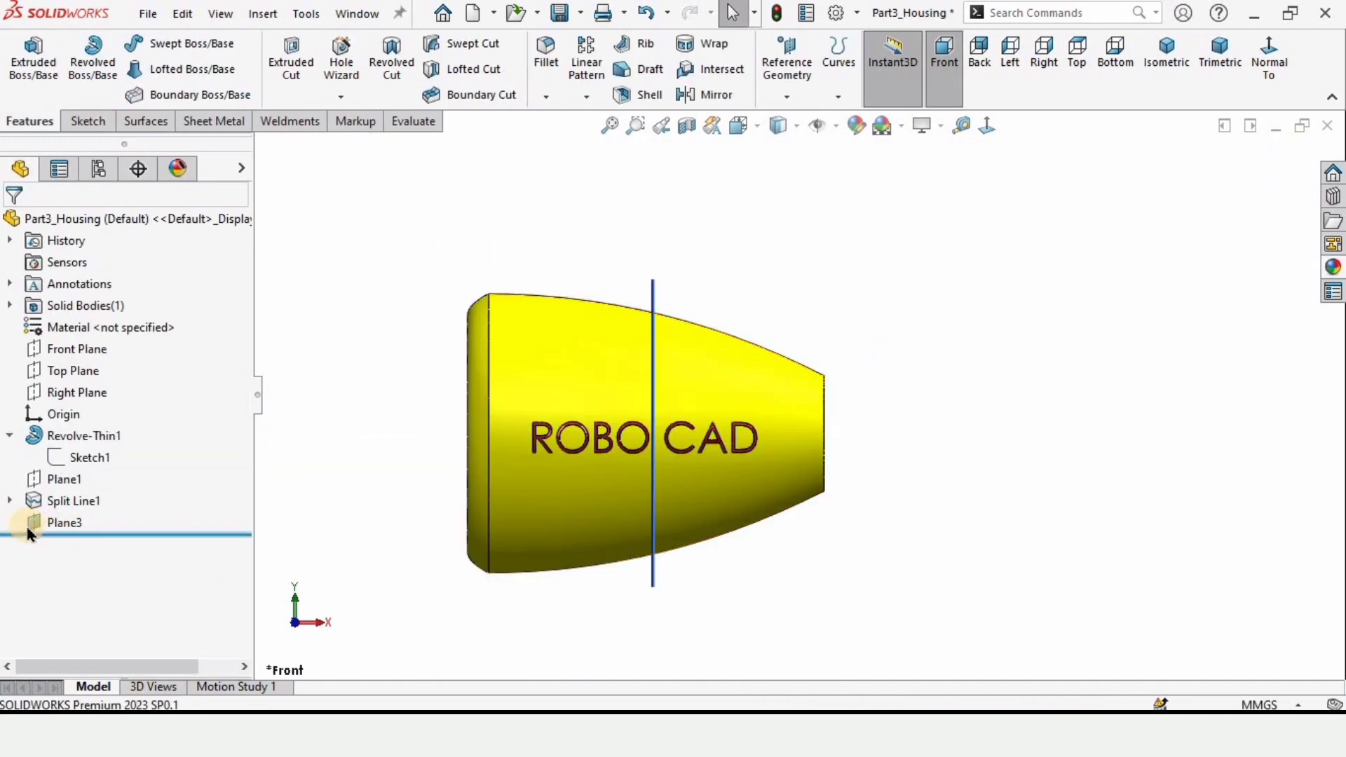
# - Open Sketch2 of Split Line1 for editing and delete its horizontal construction line through the origin
pyautogui.moveTo(617, 459); pyautogui.dragTo(603, 460, button='middle')
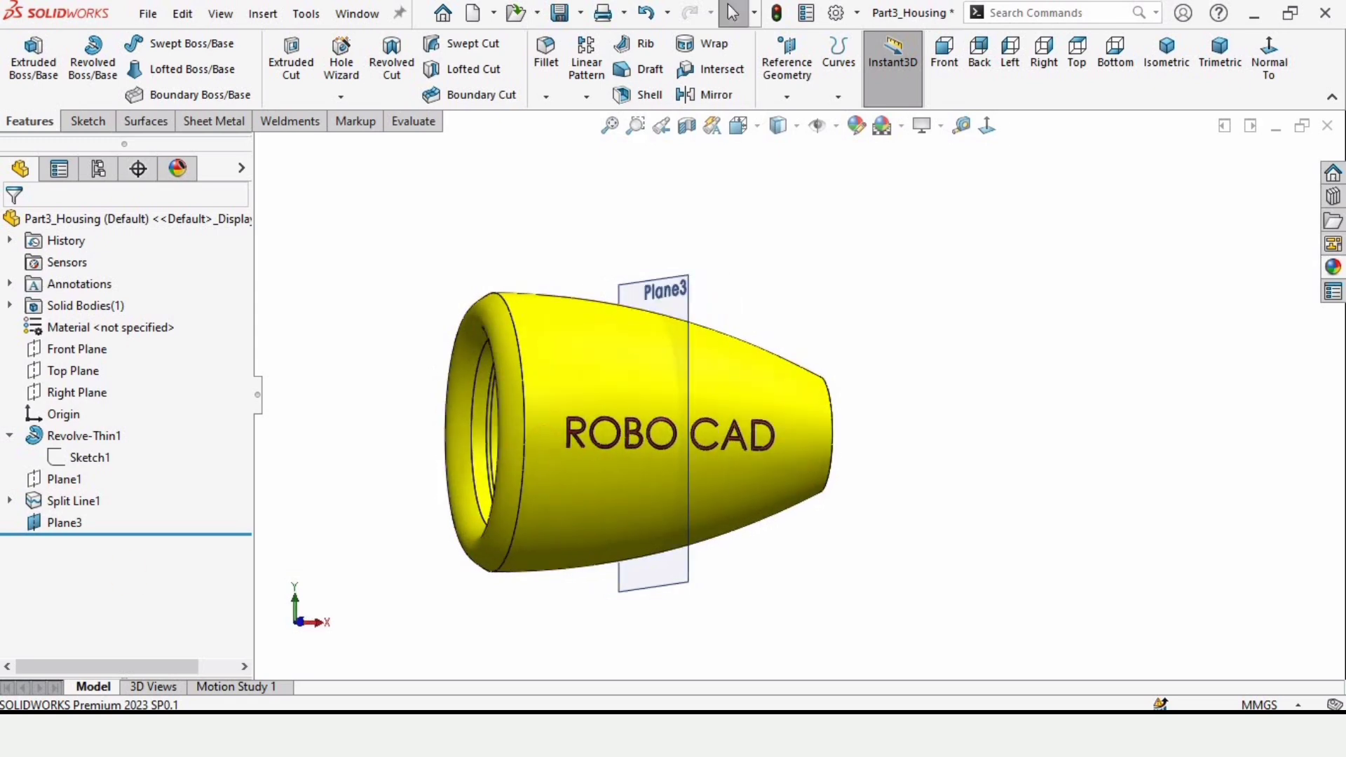
pyautogui.click(10, 500)
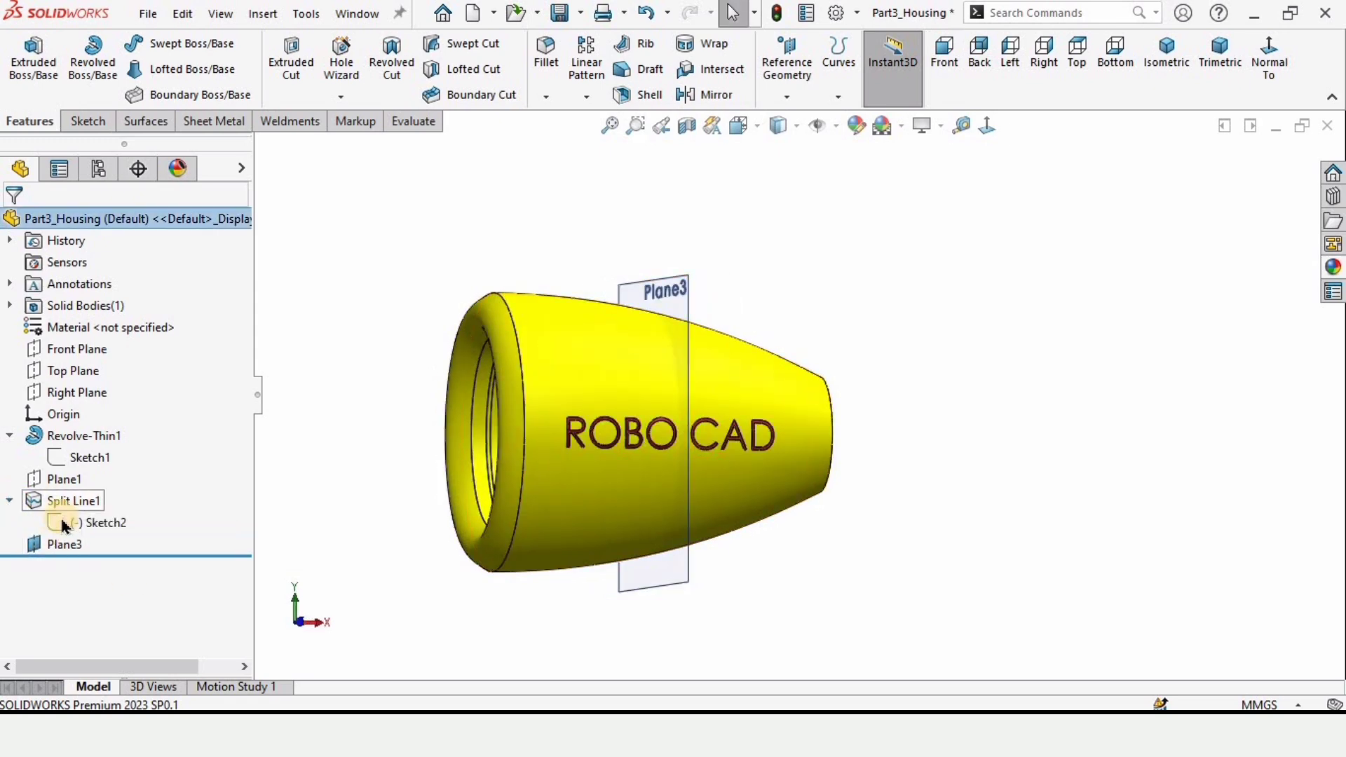
pyautogui.click(85, 517)
pyautogui.click(101, 460)
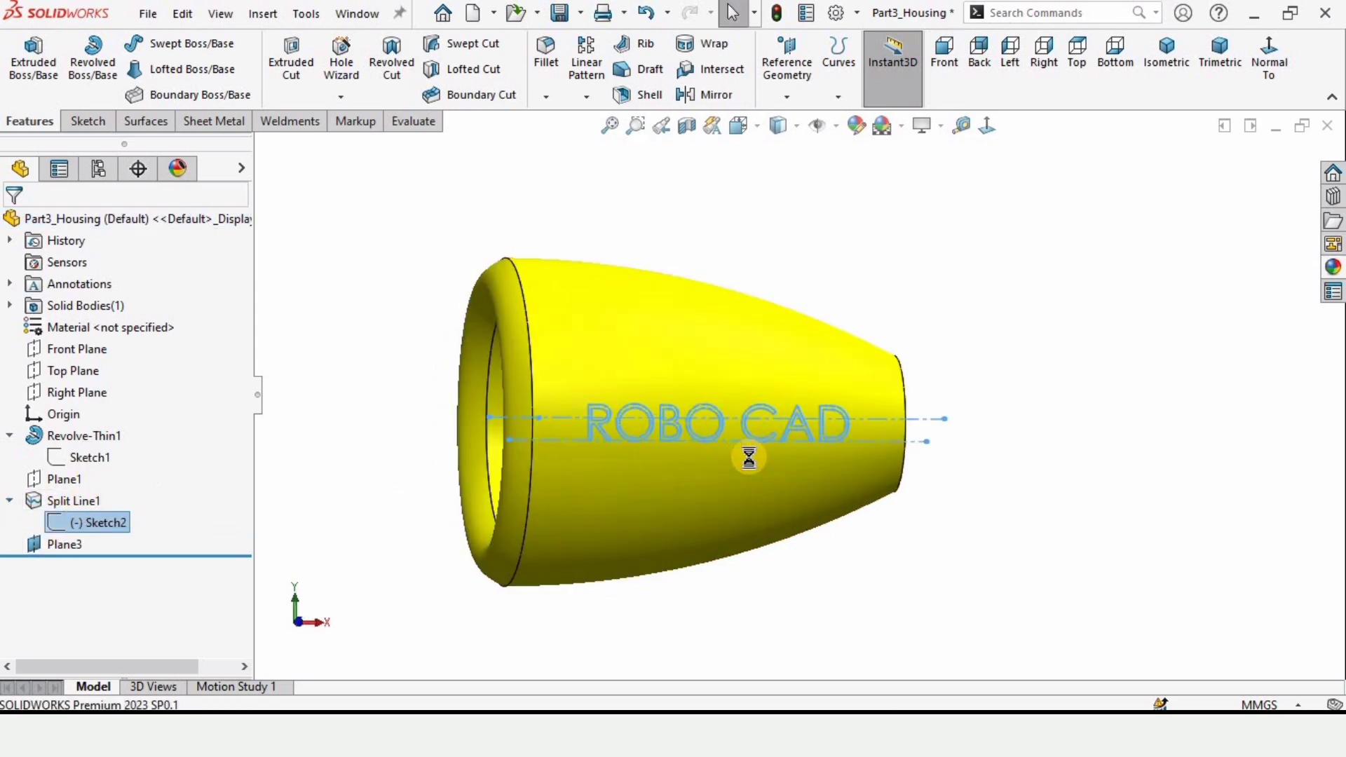
pyautogui.scroll(-1, 815, 436)
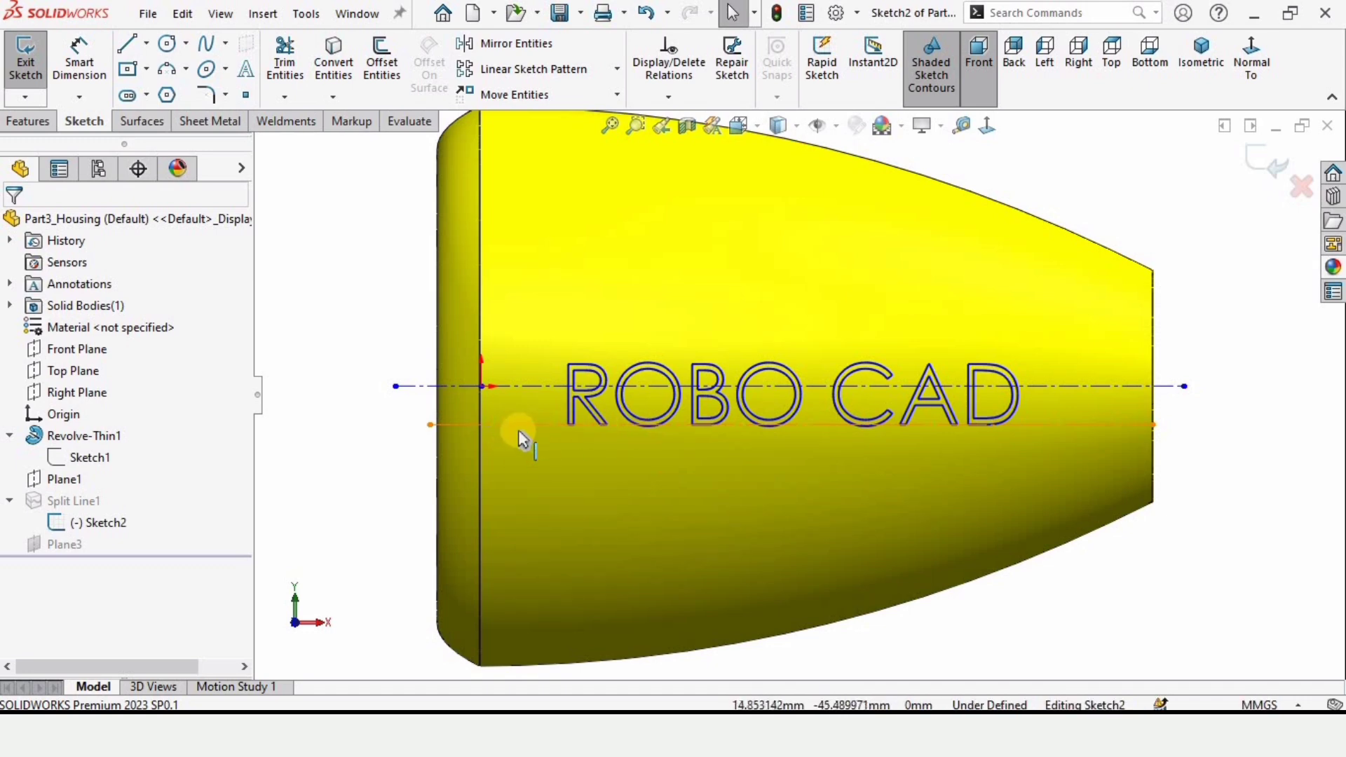
pyautogui.click(522, 386)
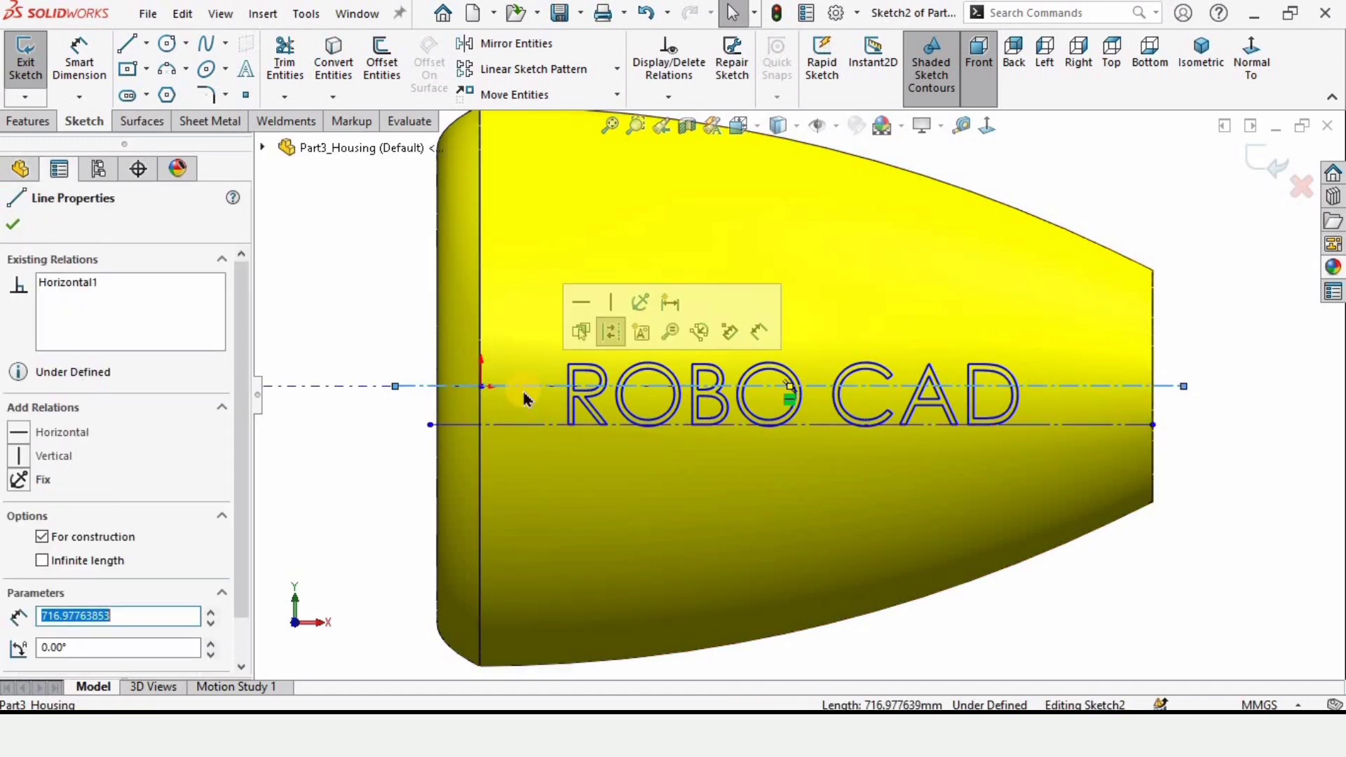
pyautogui.press('Escape')
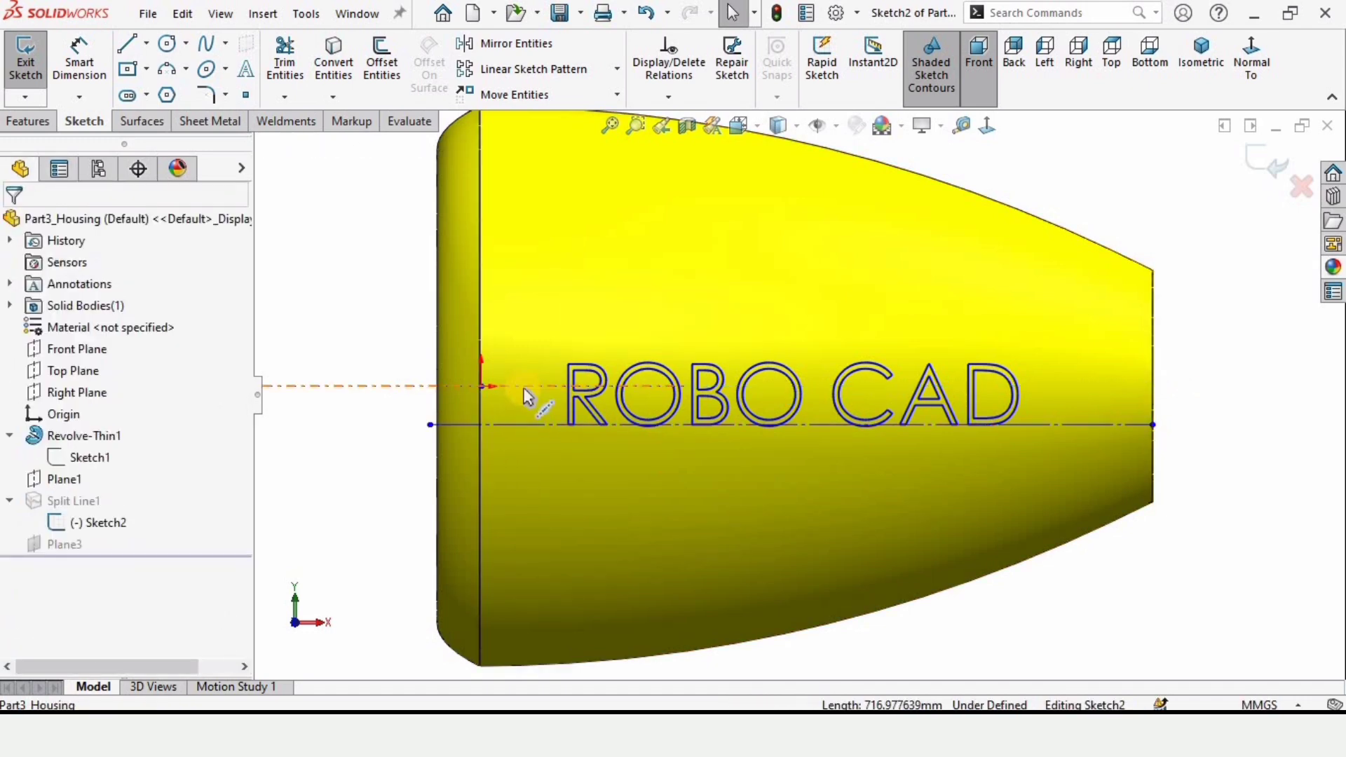
# - Undo the deletion of the horizontal construction line through the origin and exit Sketch2
pyautogui.hotkey('ctrl', 'z')
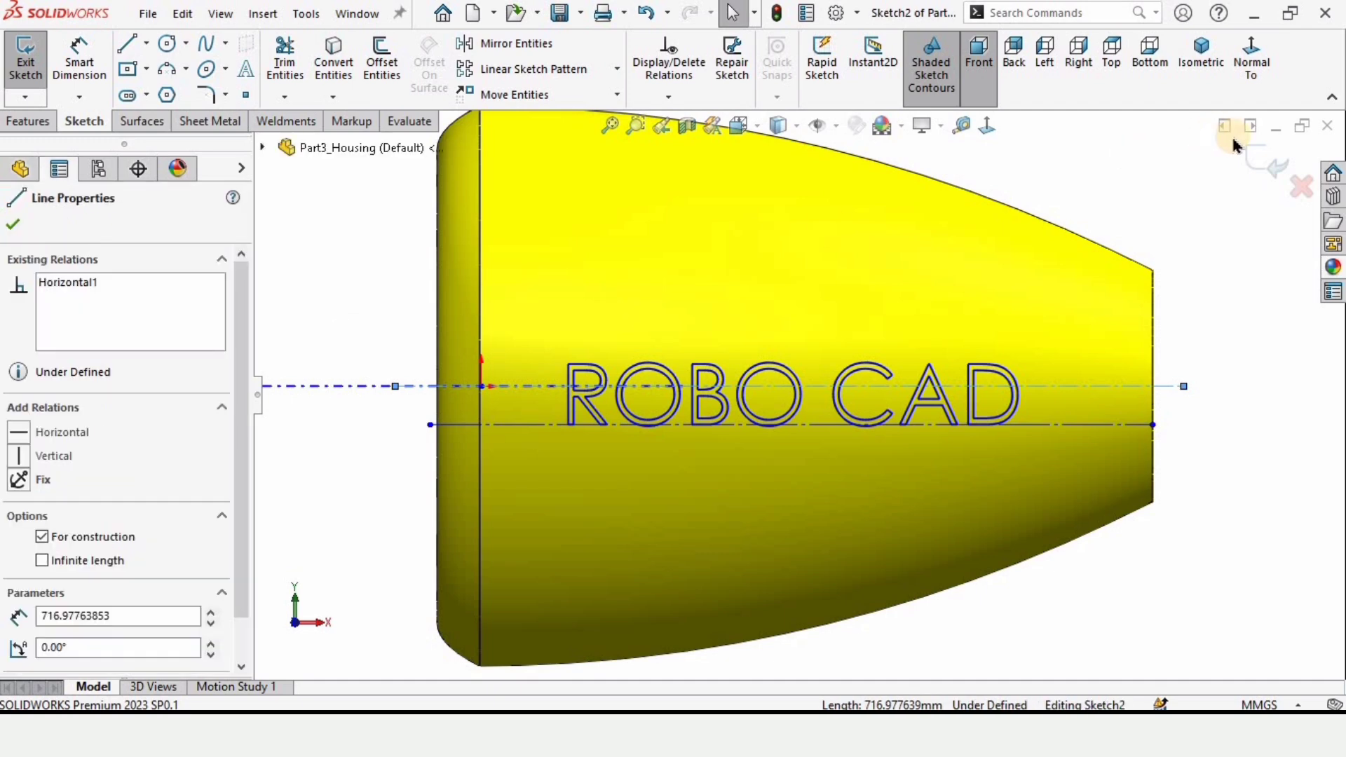
pyautogui.click(1247, 162)
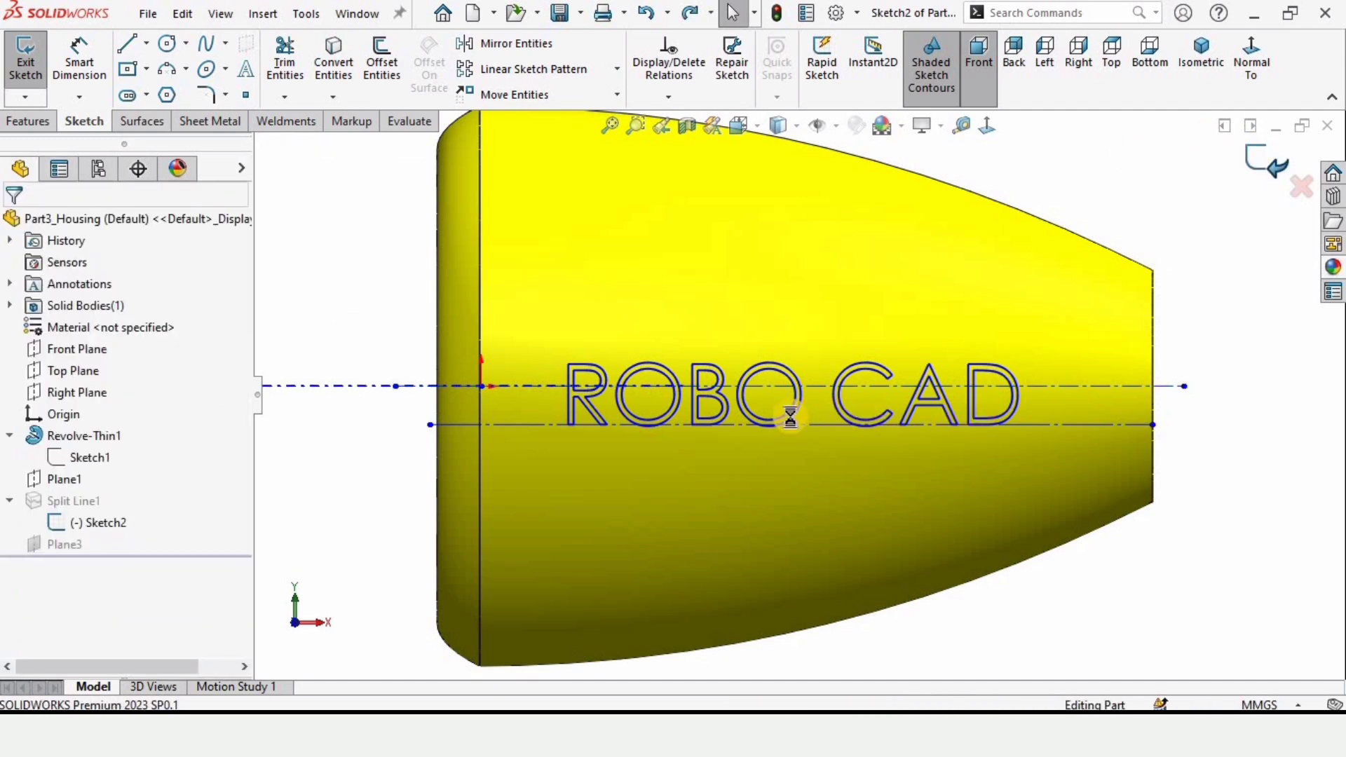
# - Return to the assembly and open the Part2_Jet Shaft component as a part in its own window
pyautogui.scroll(5, 762, 462)
pyautogui.moveTo(834, 457)
pyautogui.mouseDown(button='middle')
pyautogui.moveTo(755, 441)
pyautogui.moveTo(1024, 352)
pyautogui.mouseUp(button='middle')
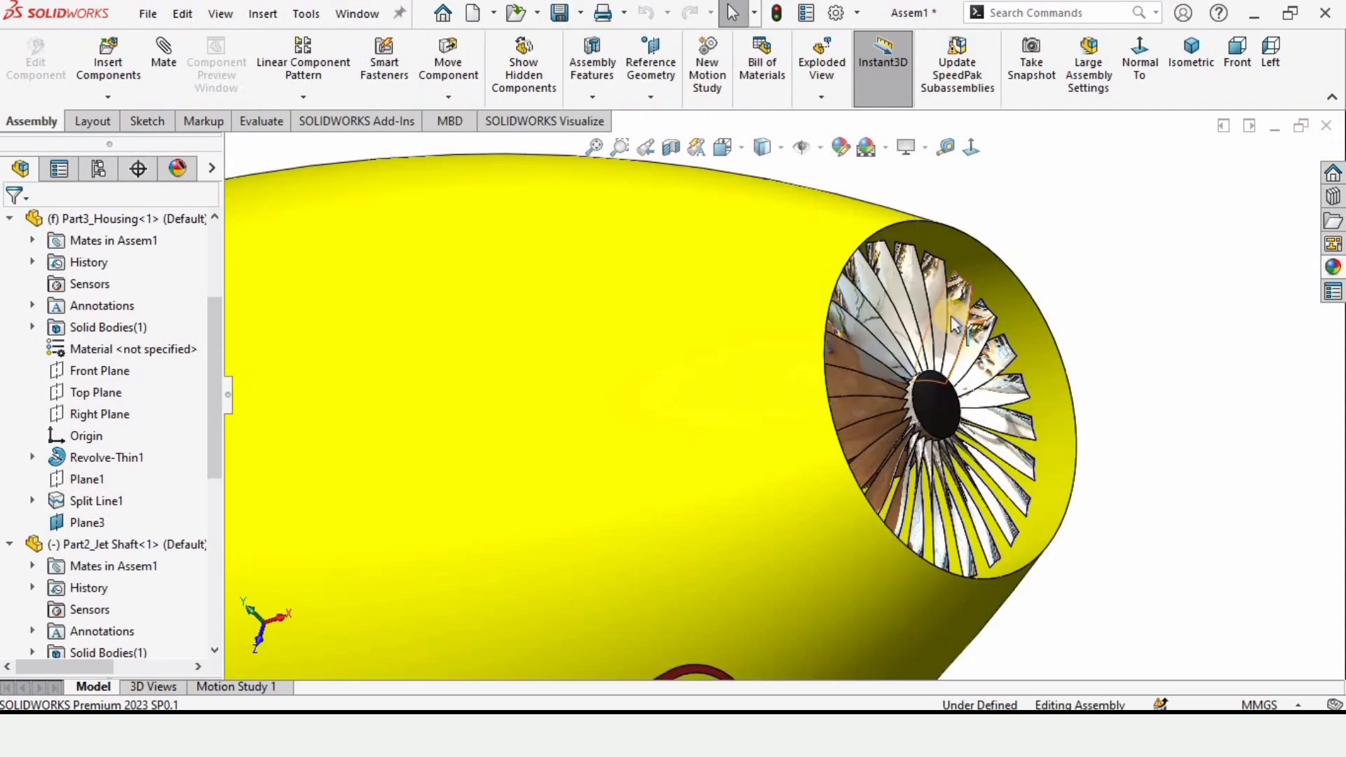
pyautogui.moveTo(951, 316); pyautogui.dragTo(858, 298, button='middle')
pyautogui.scroll(-2, 869, 267)
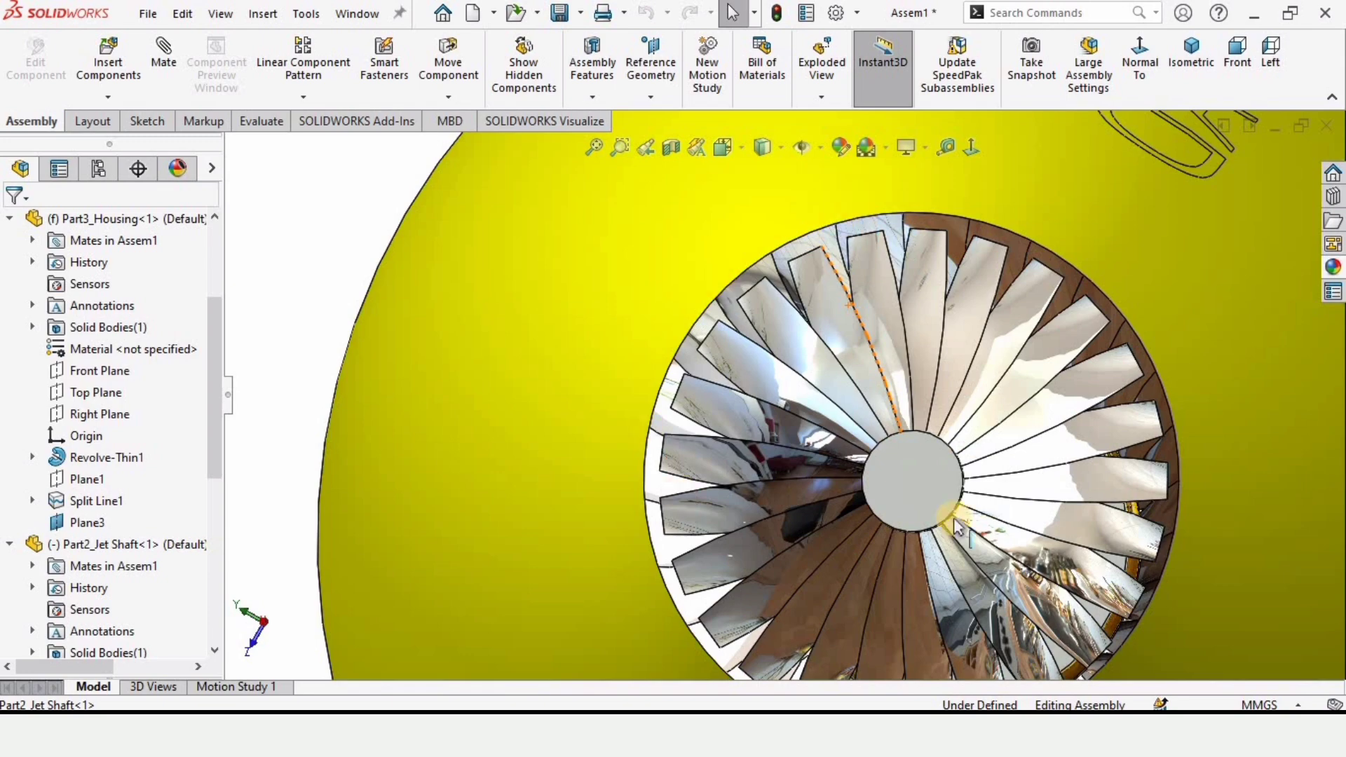
pyautogui.moveTo(900, 473); pyautogui.dragTo(869, 469)
pyautogui.scroll(3, 869, 468)
pyautogui.rightClick(876, 456)
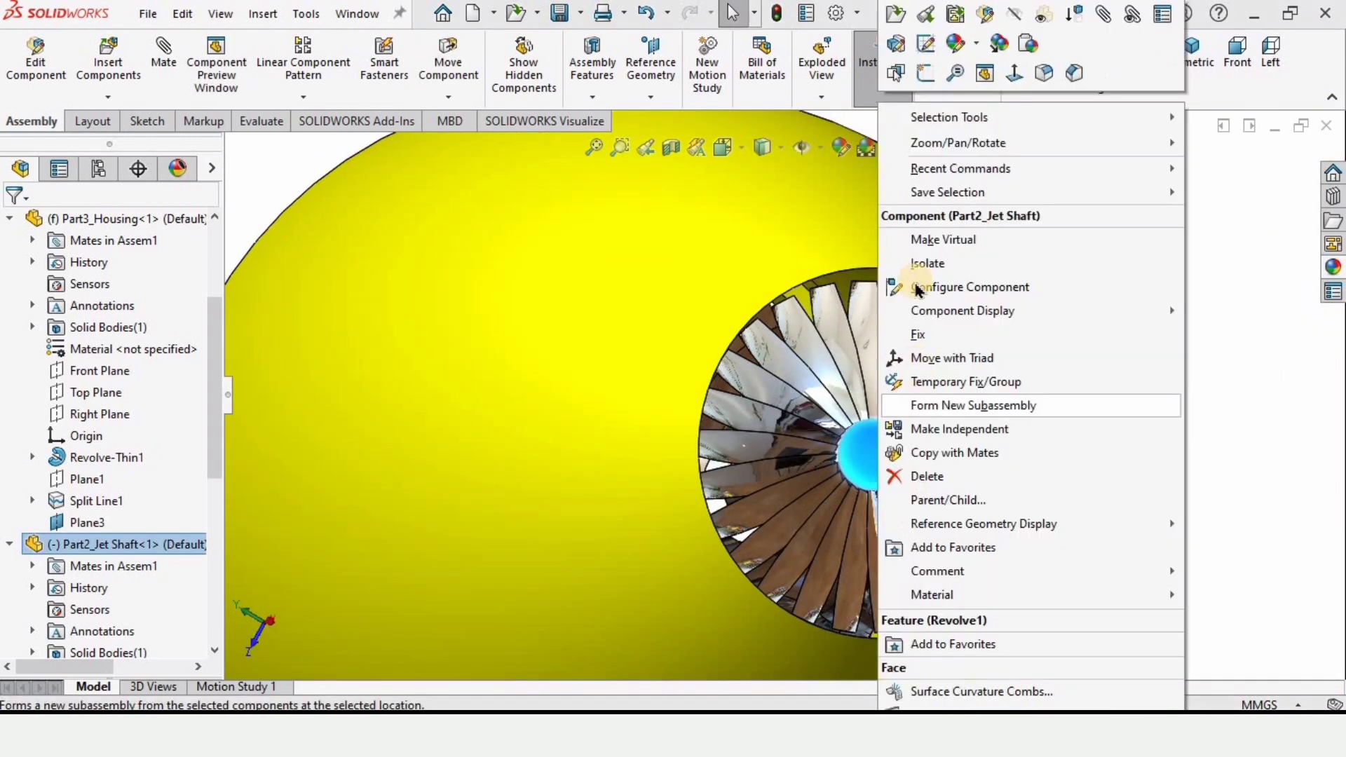
pyautogui.click(935, 455)
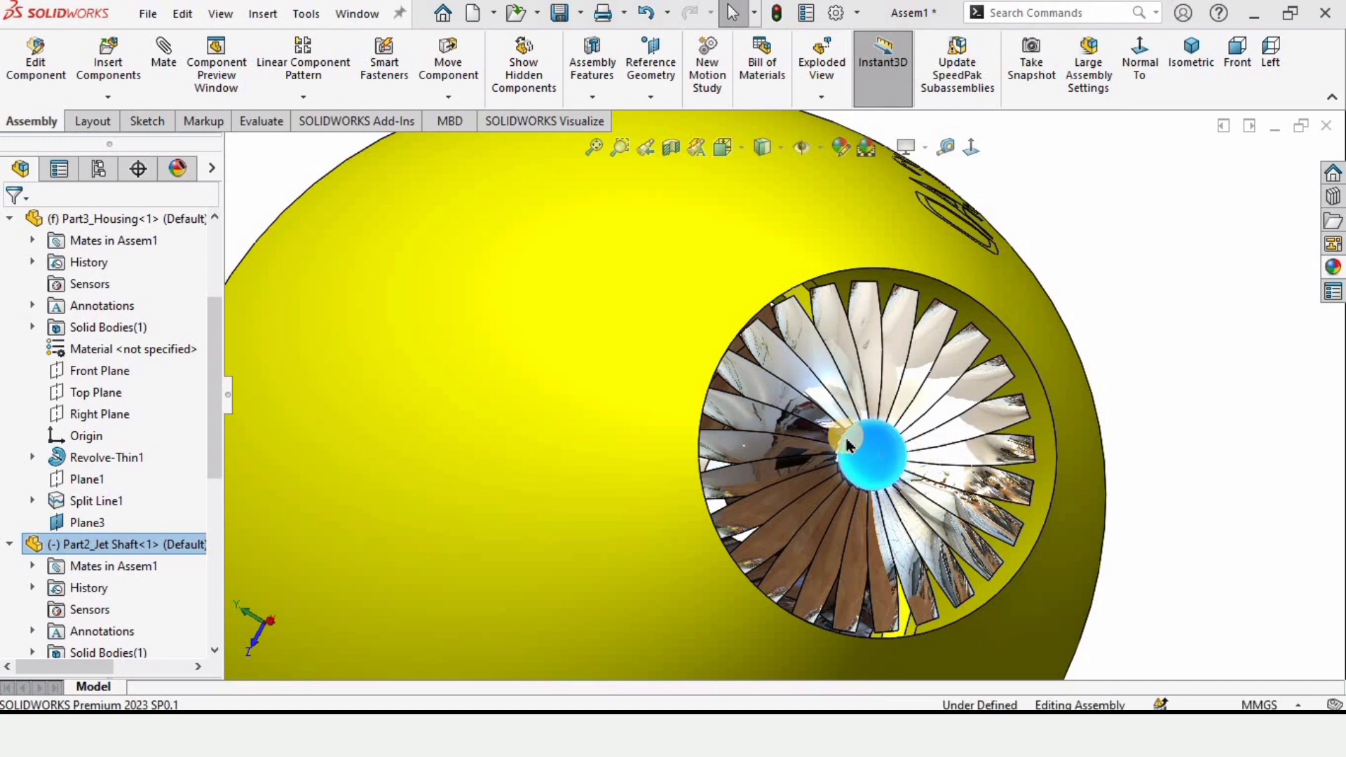
# - Sketch on the Top Plane a horizontal line about 46 mm long outward from the bladed shaft end's centre and a vertical line to the end's upper corner
pyautogui.hotkey('ctrl', '5')
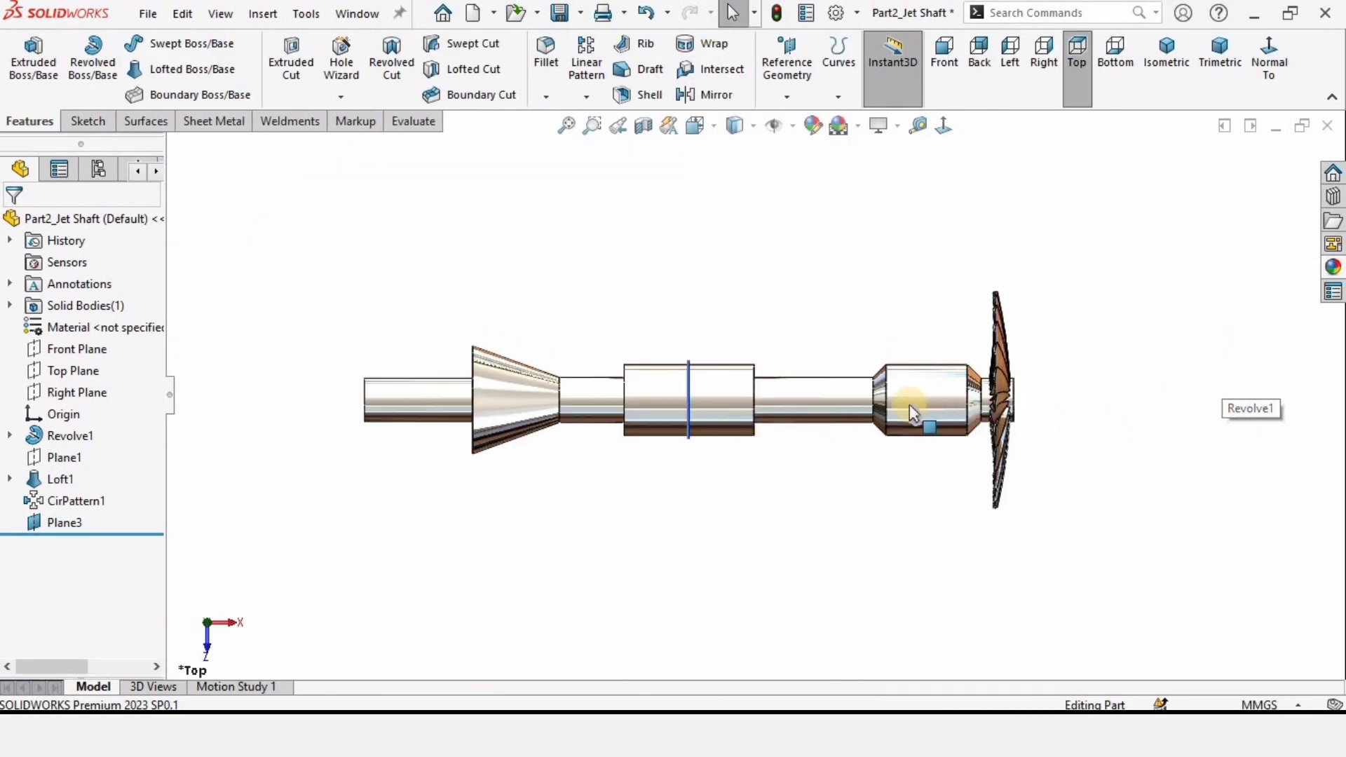
pyautogui.click(74, 370)
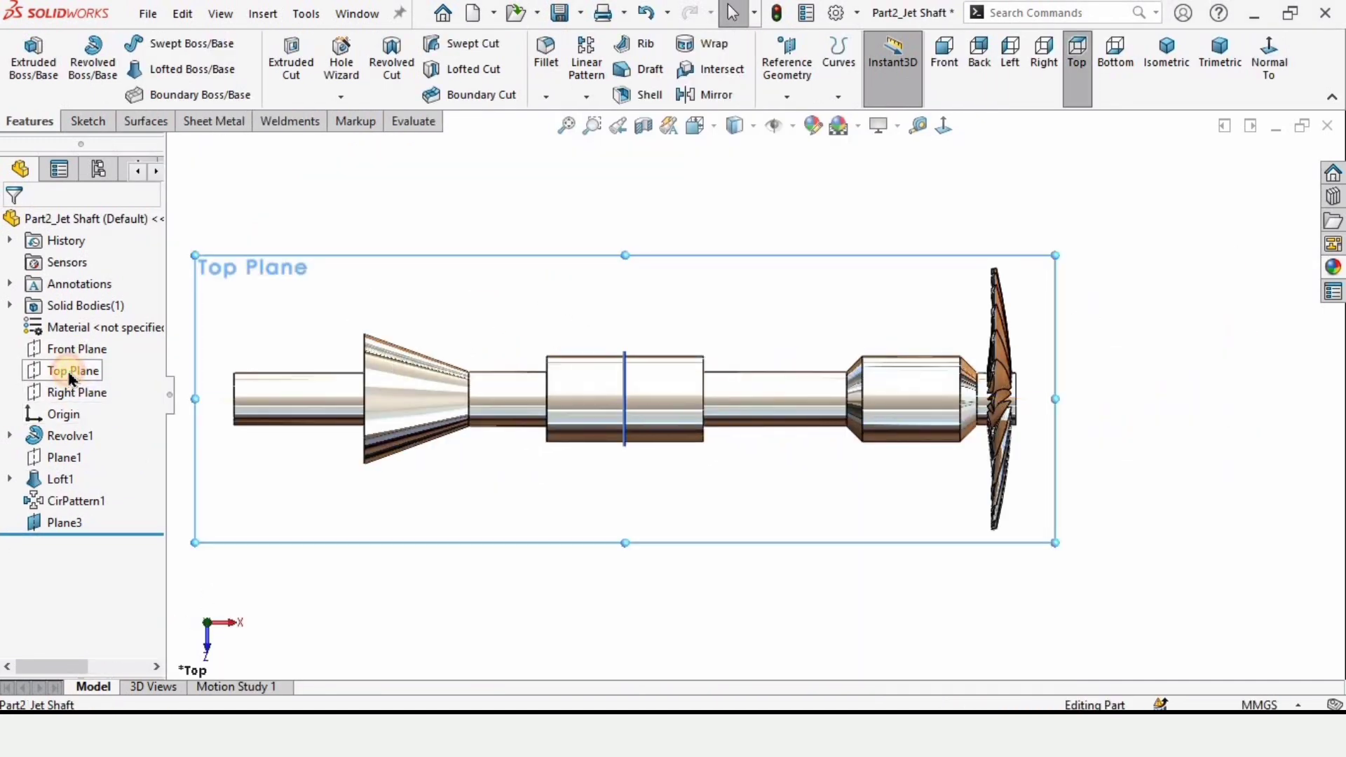
pyautogui.click(89, 342)
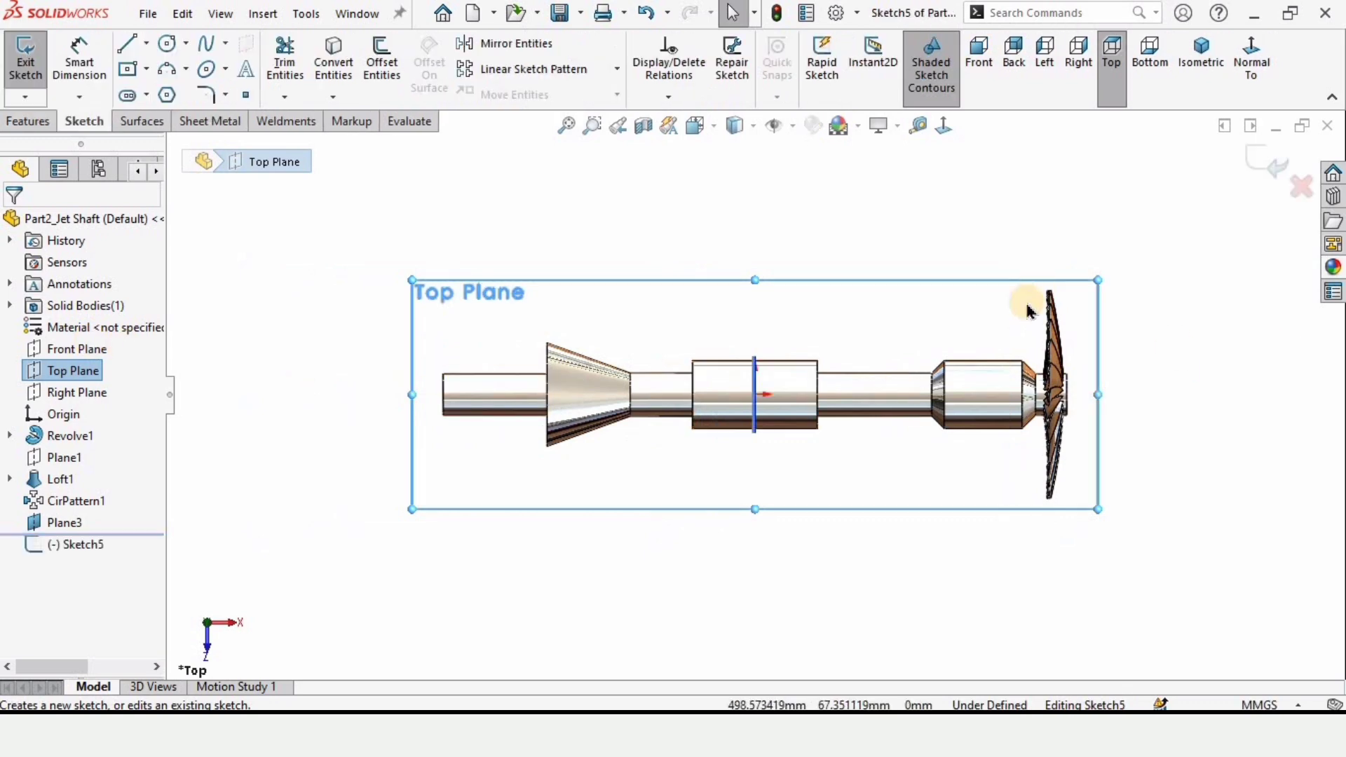
pyautogui.scroll(-3, 1074, 386)
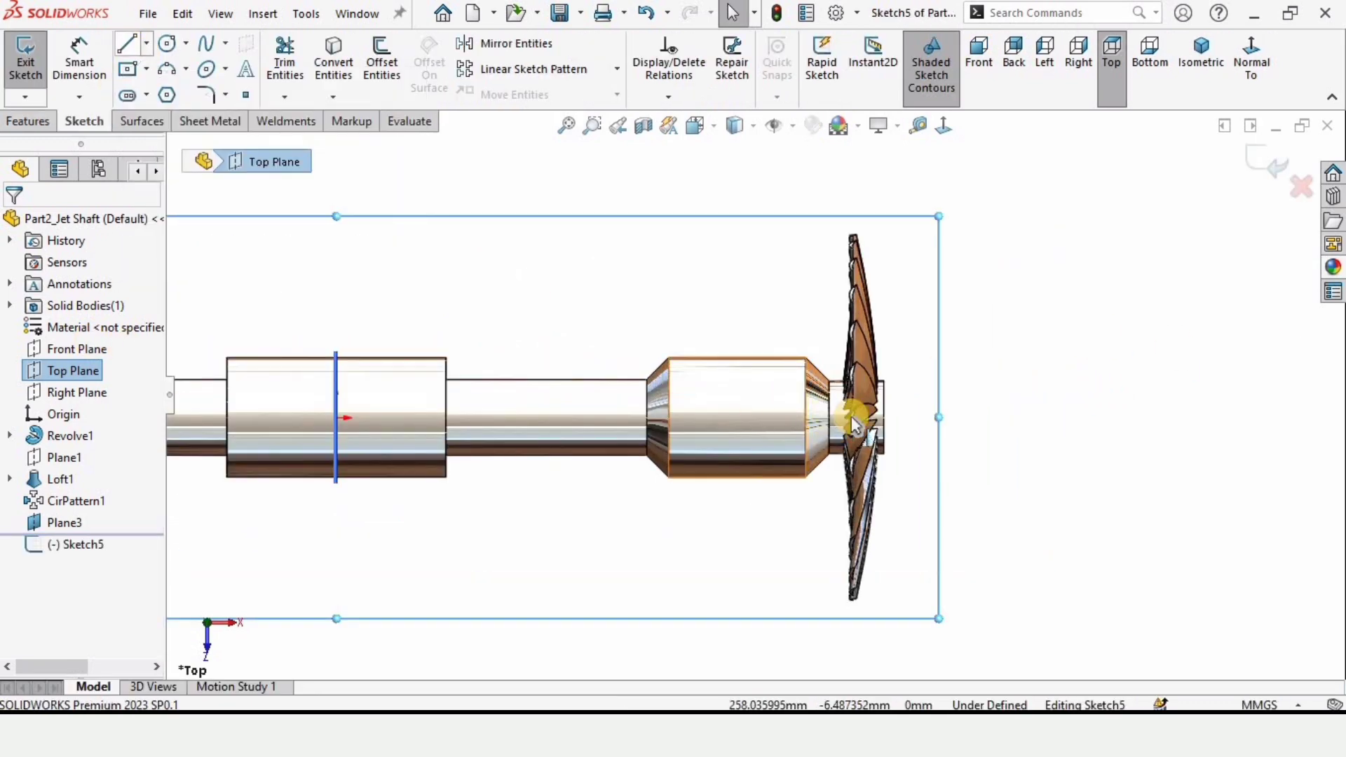
pyautogui.scroll(-2, 883, 421)
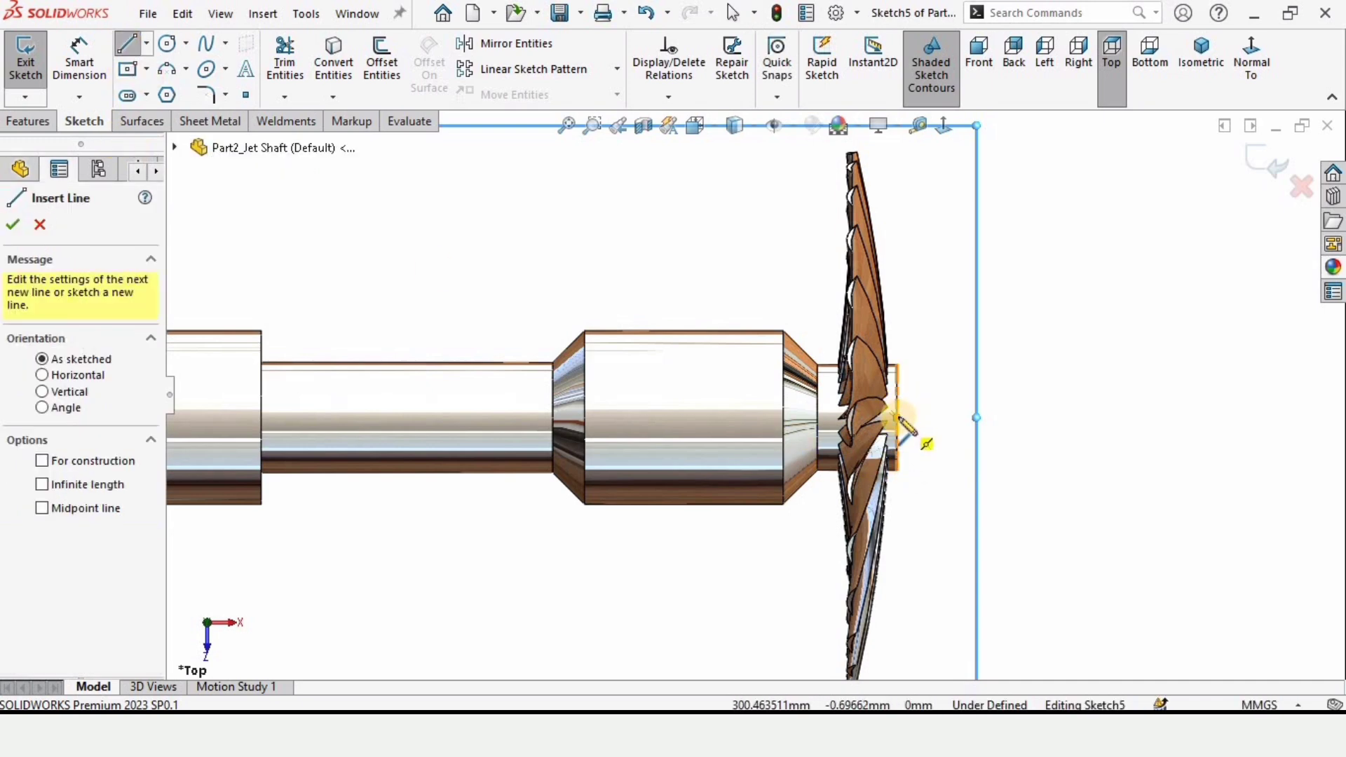
pyautogui.moveTo(962, 418); pyautogui.dragTo(1018, 418)
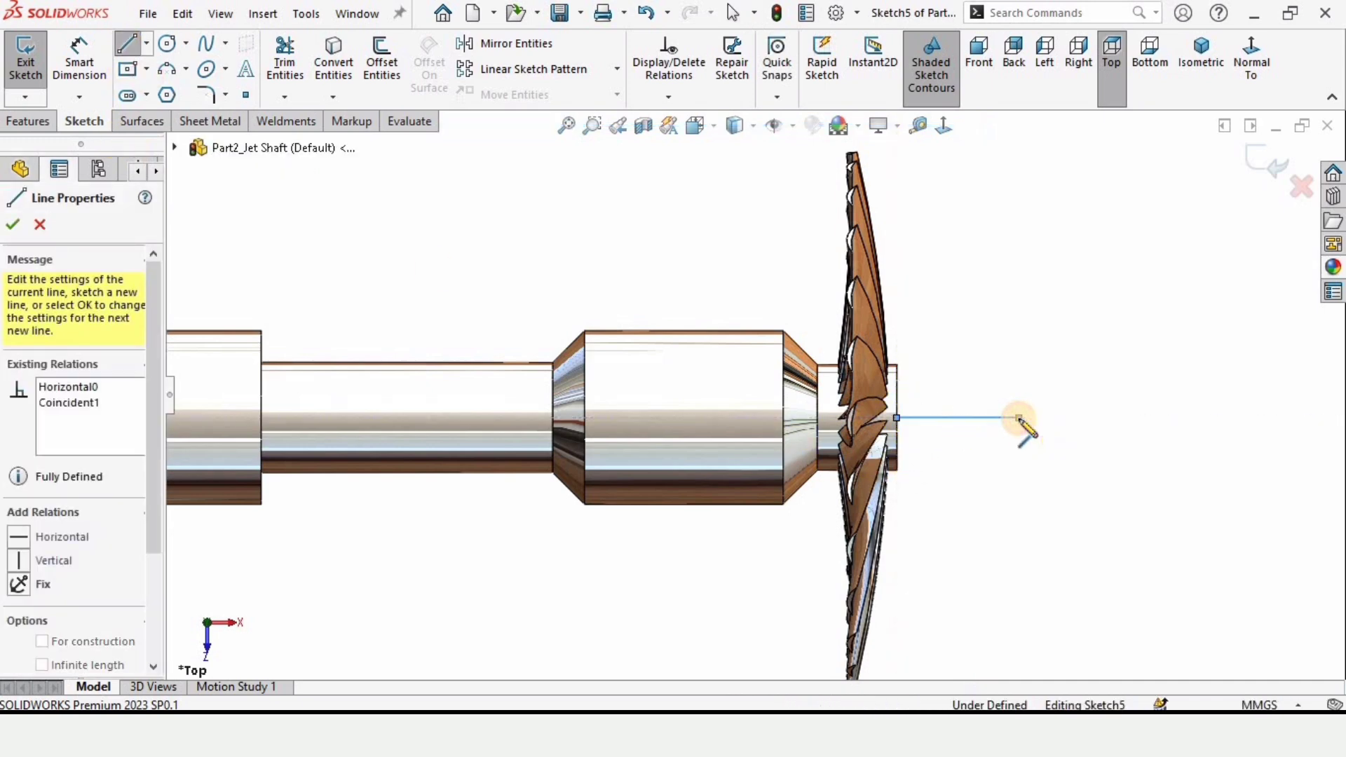
pyautogui.moveTo(897, 417); pyautogui.dragTo(897, 365)
pyautogui.press('Escape')
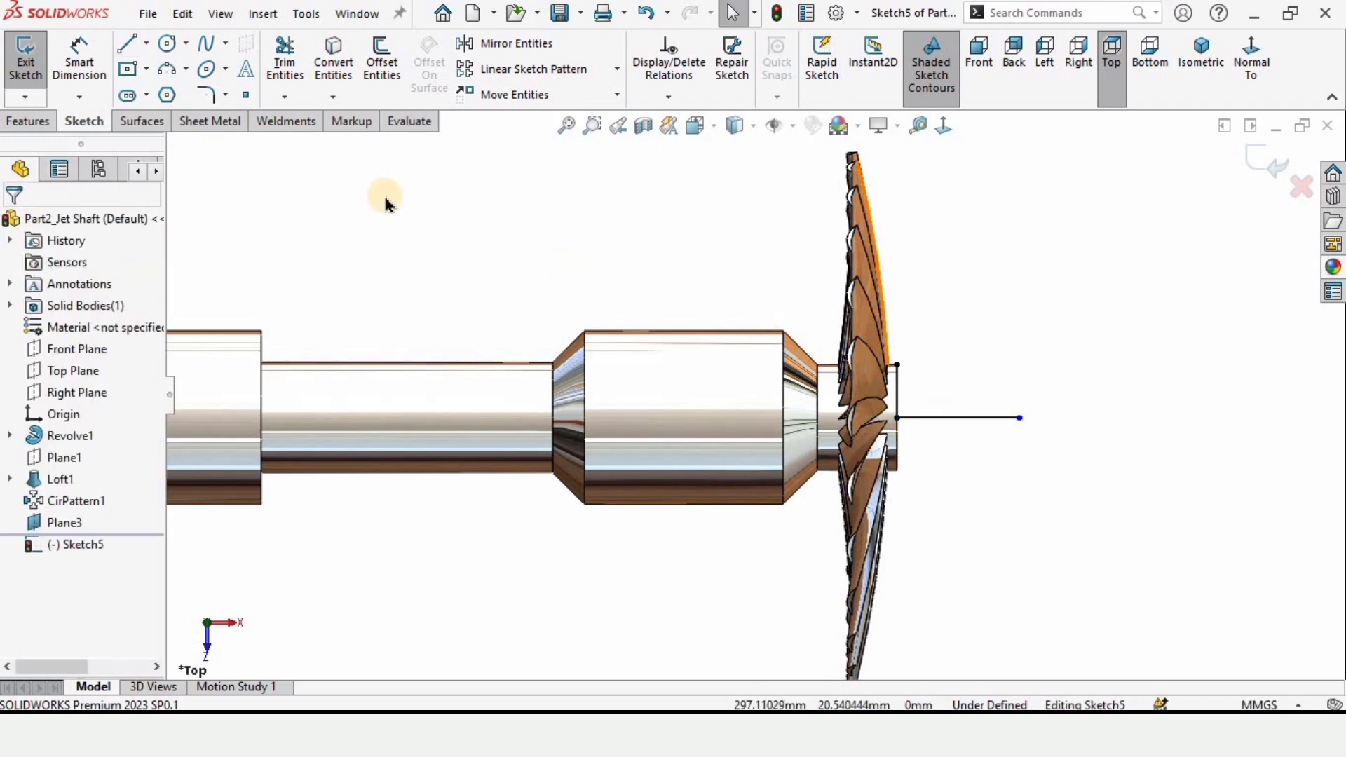
# - Close the profile with a 3 Point Arc of about 64 mm radius, joining the shaft's upper corner to the horizontal line's outer end
pyautogui.click(168, 70)
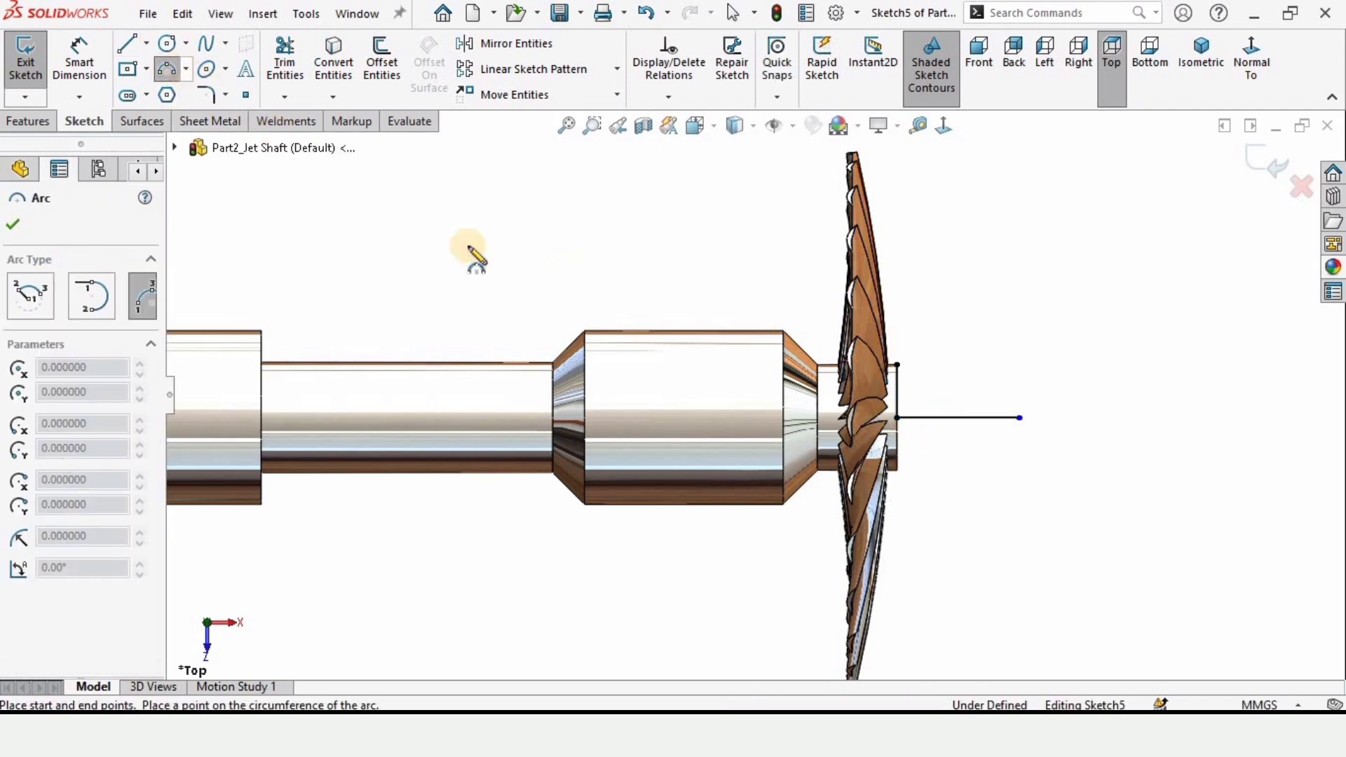
pyautogui.scroll(-1, 906, 370)
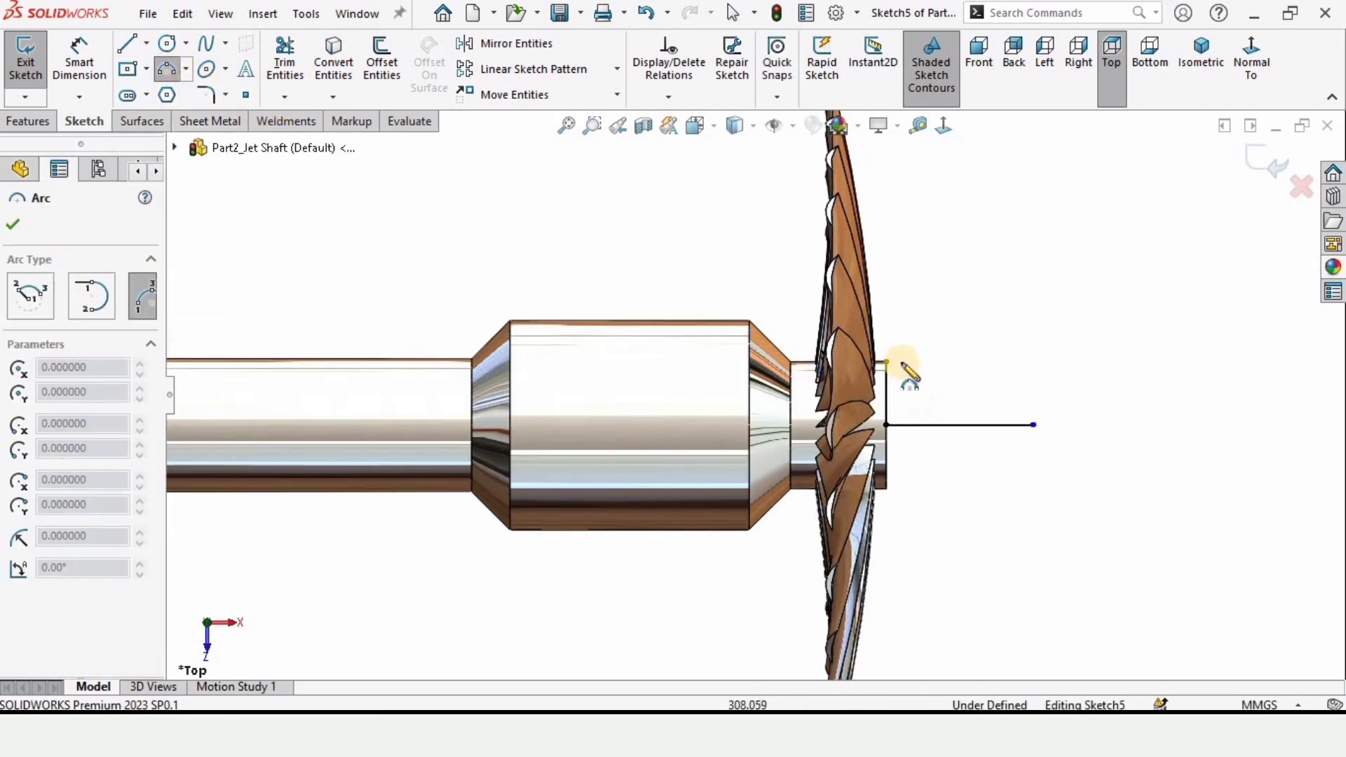
pyautogui.click(186, 70)
pyautogui.click(228, 140)
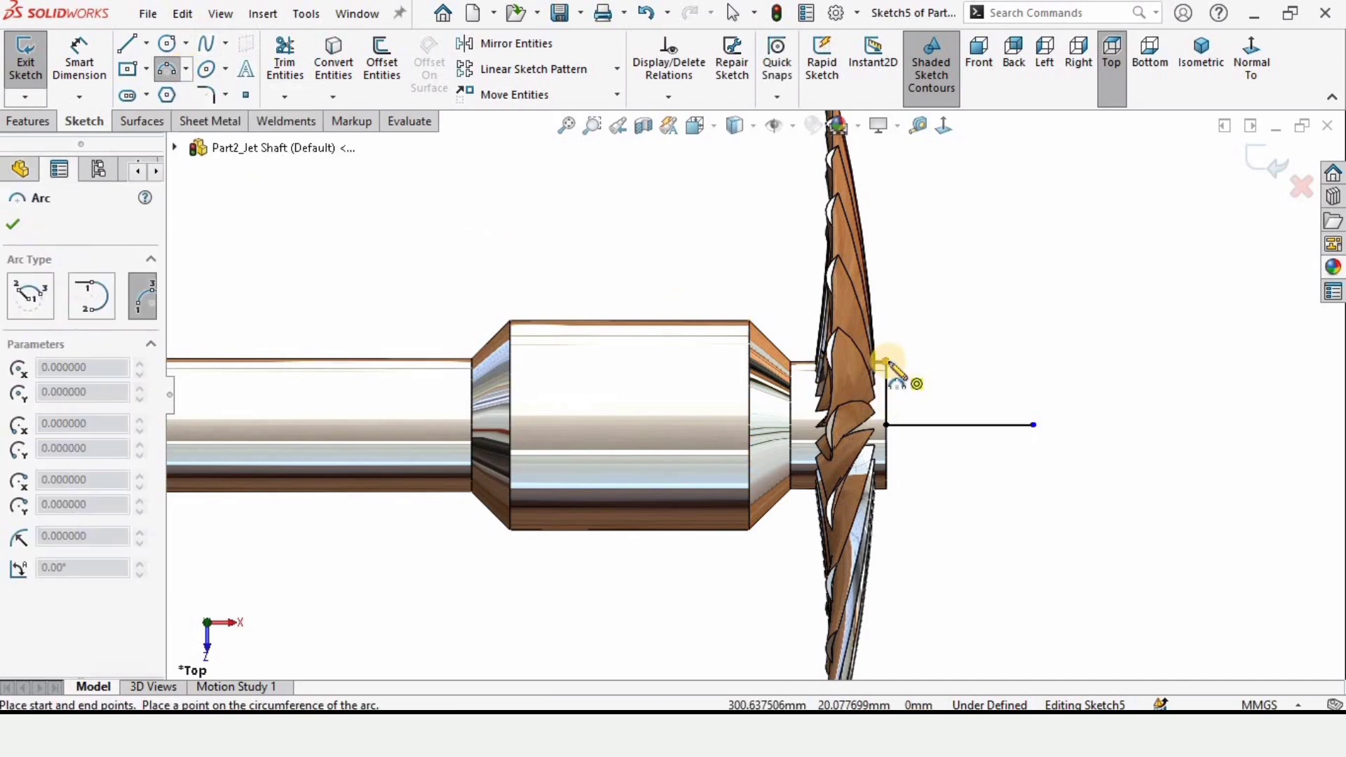
pyautogui.click(1032, 424)
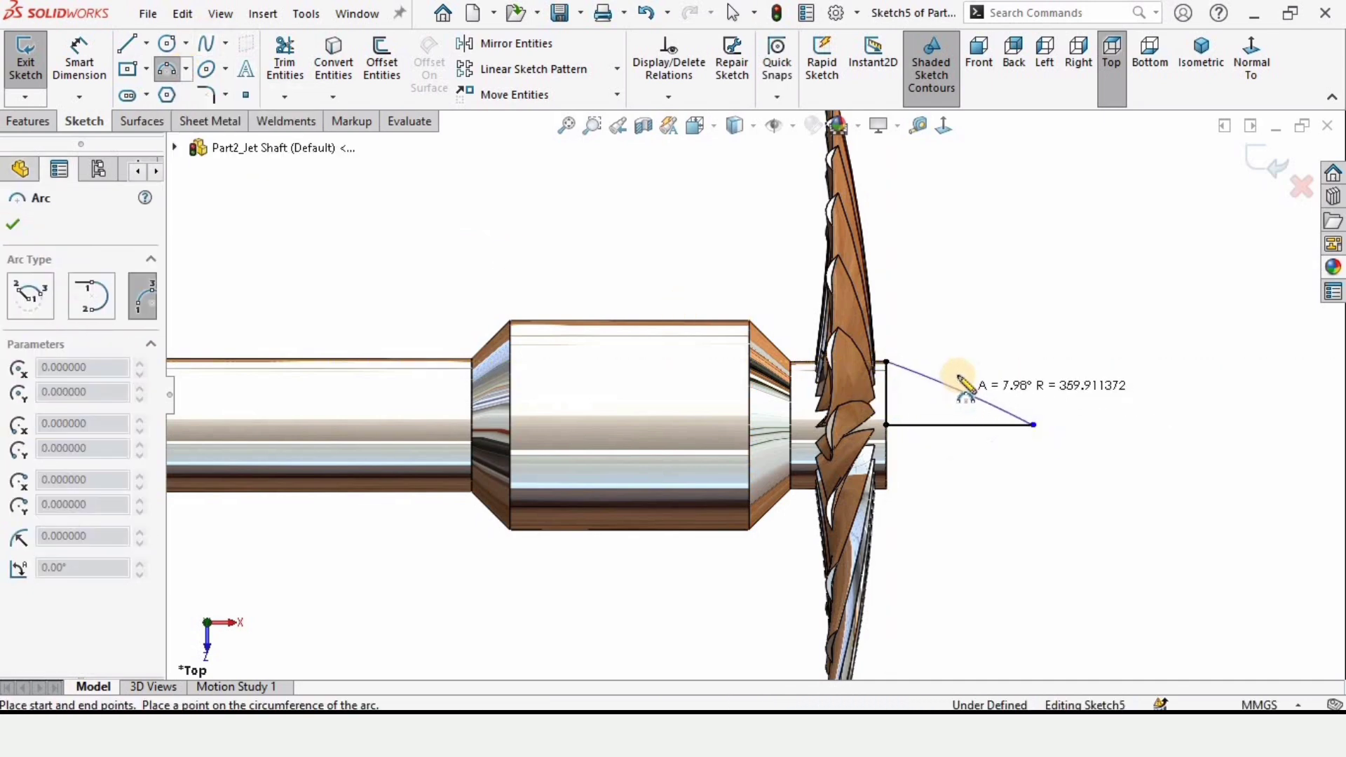
pyautogui.click(947, 373)
pyautogui.press('Escape')
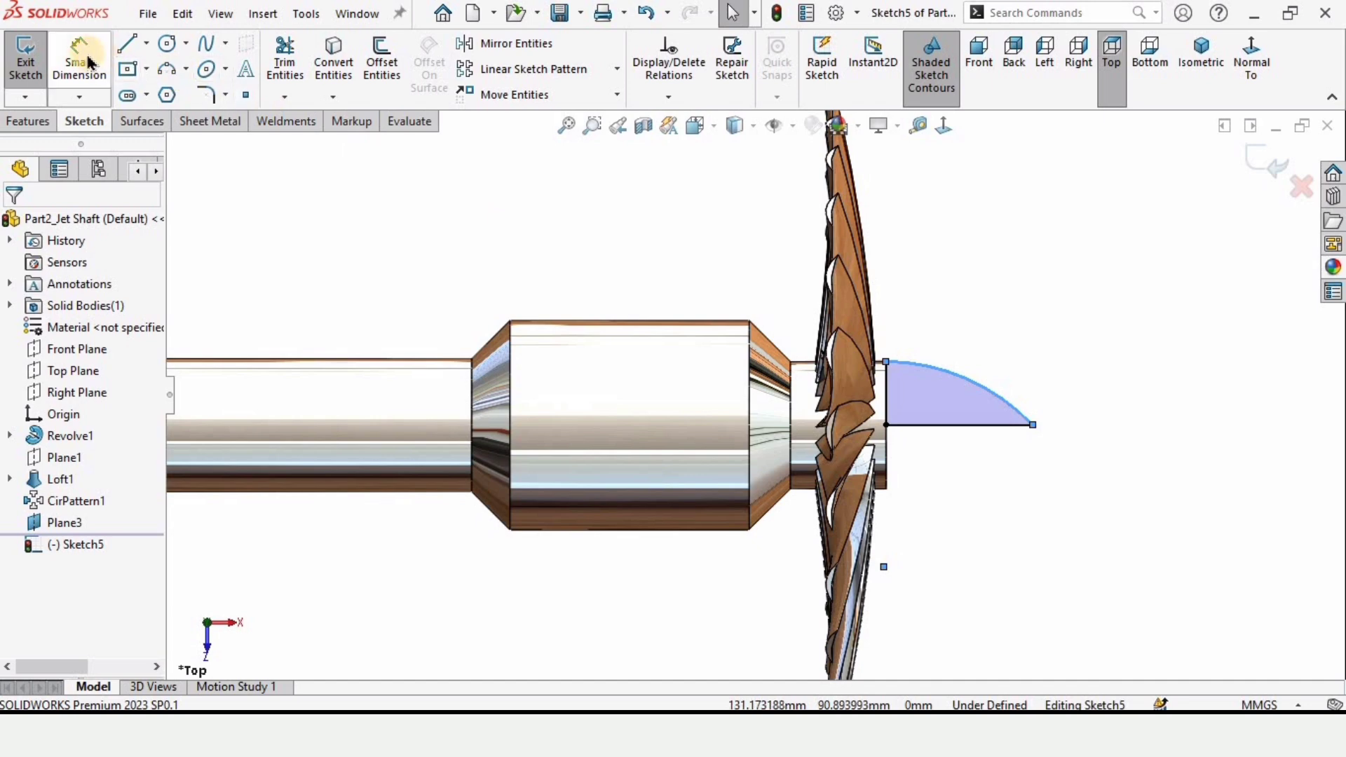
# - Dimension the nose profile with a 50 mm horizontal line and a 100 mm arc radius
pyautogui.click(89, 63)
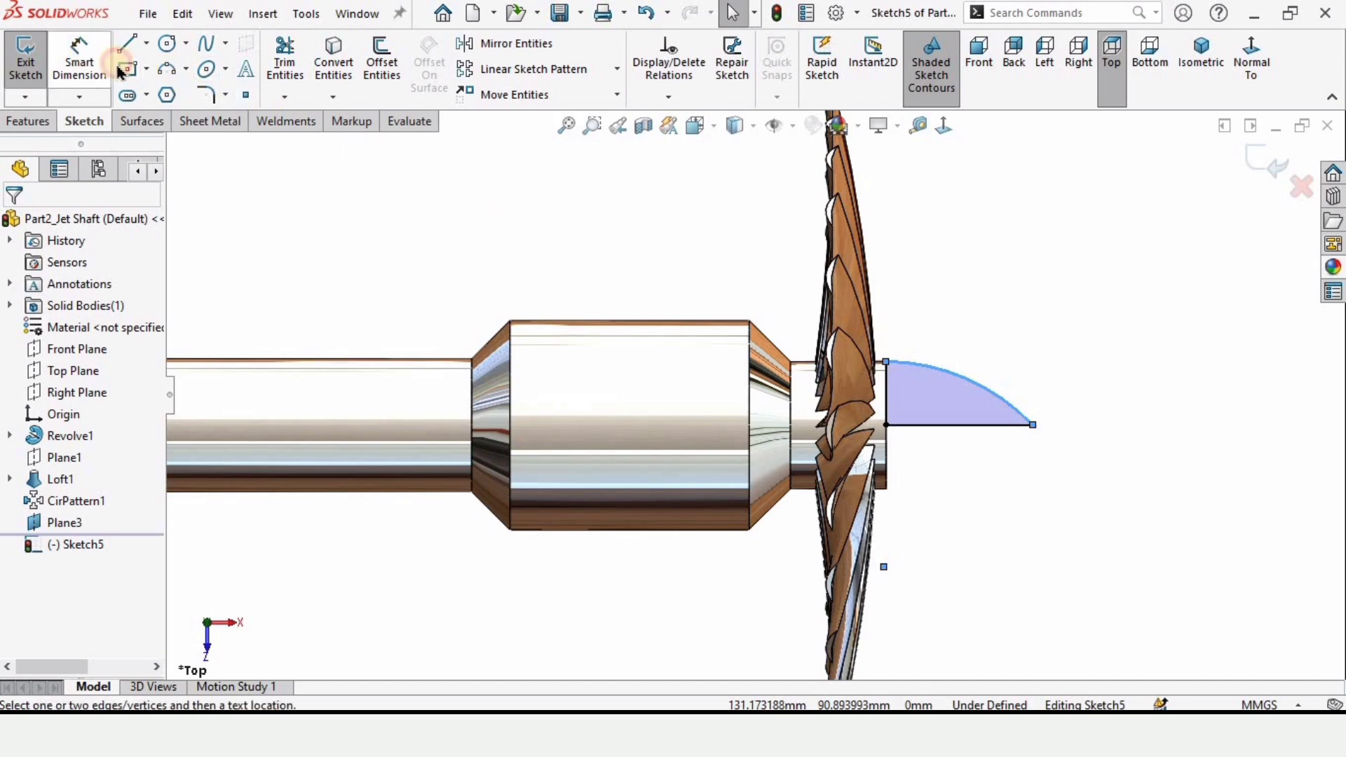
pyautogui.click(990, 450)
pyautogui.click(982, 482)
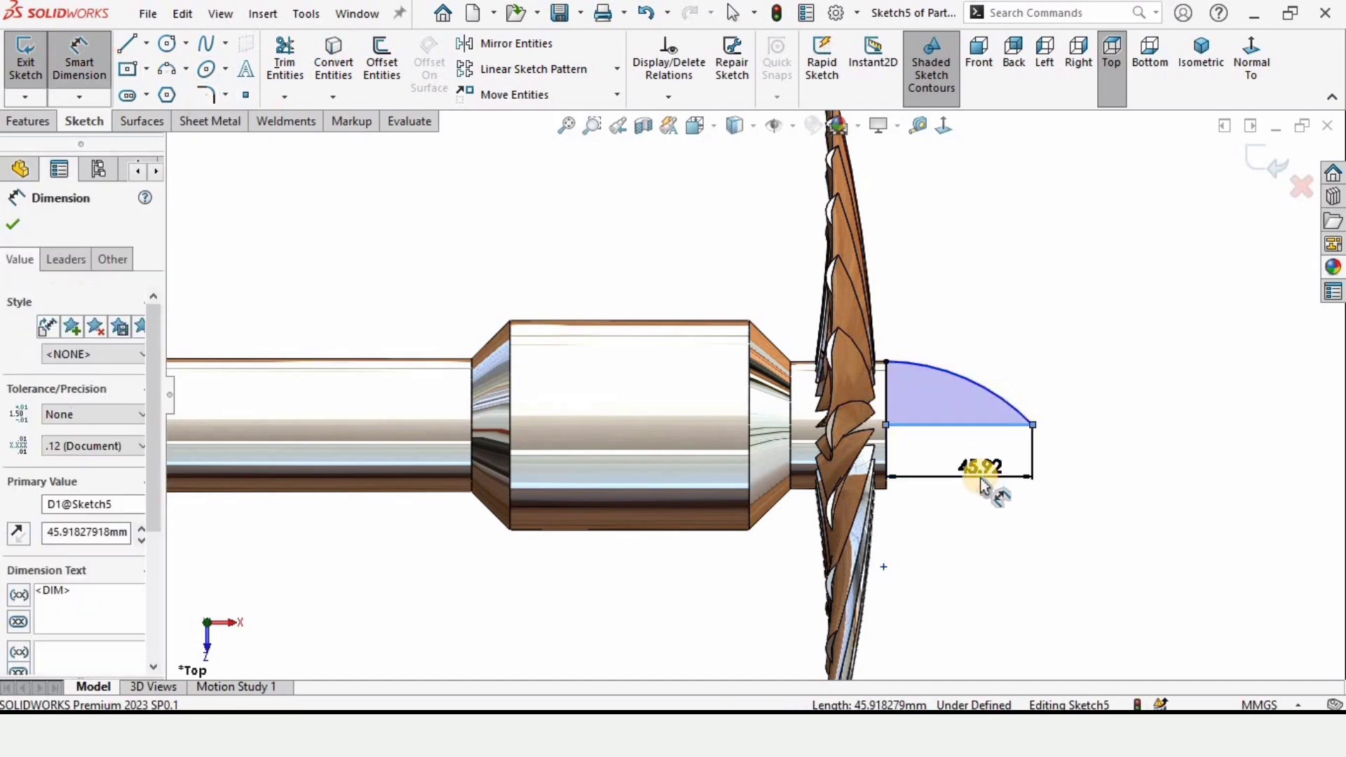
pyautogui.write('50')
pyautogui.press('Return')
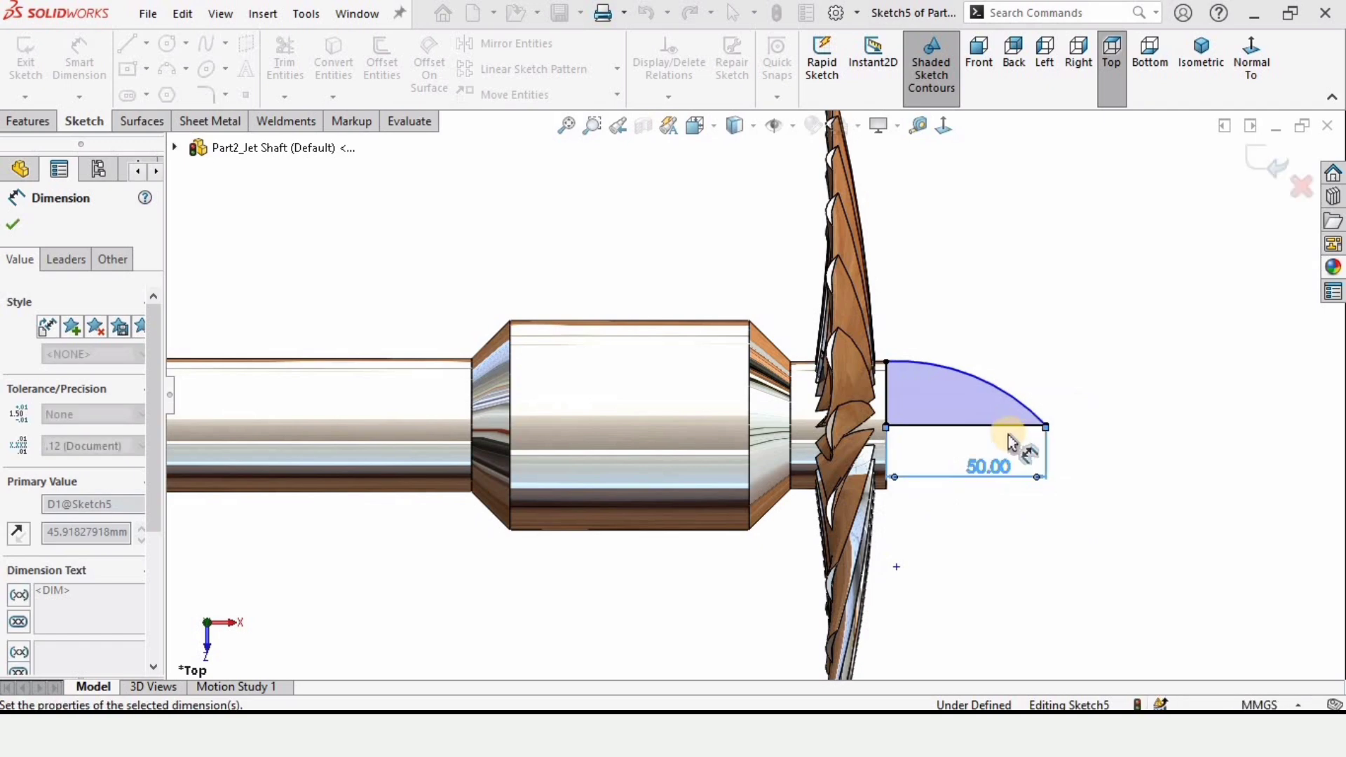
pyautogui.click(999, 382)
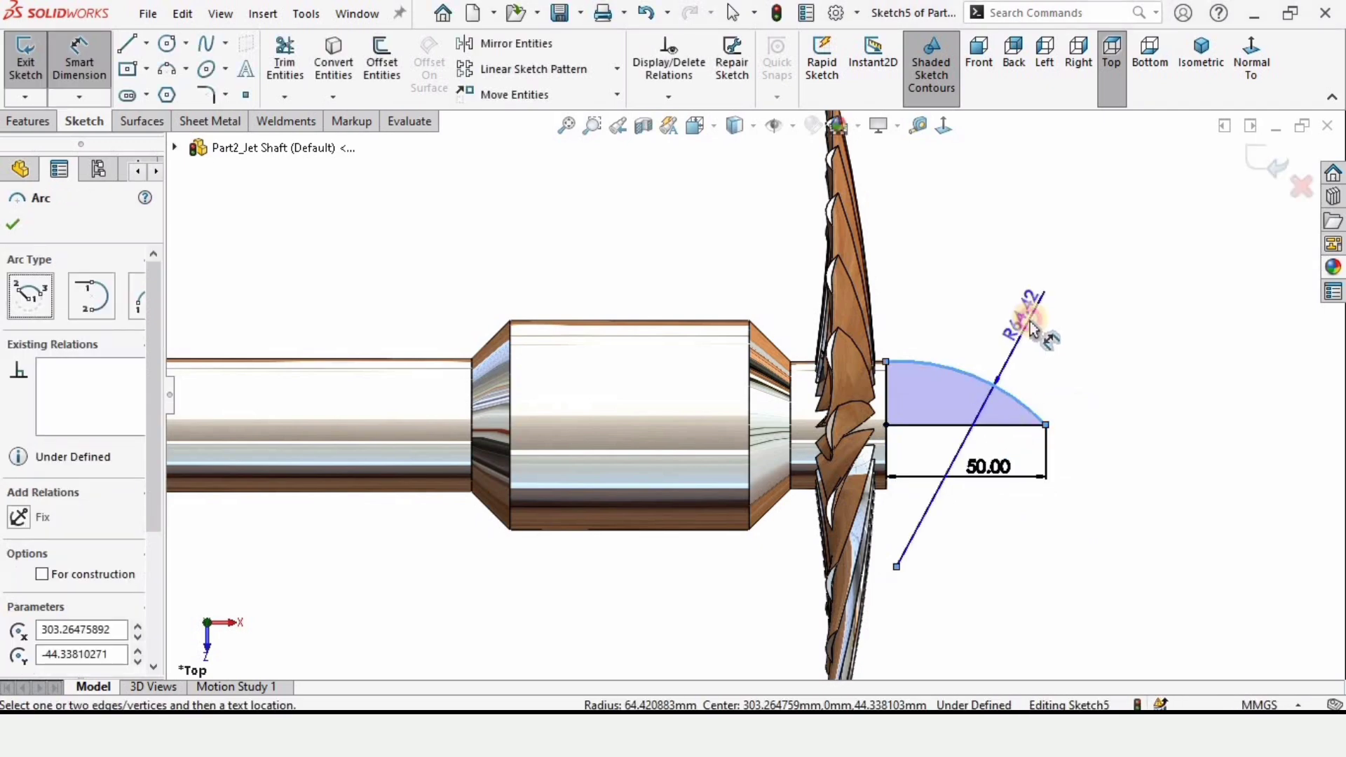
pyautogui.click(1030, 329)
pyautogui.write('60')
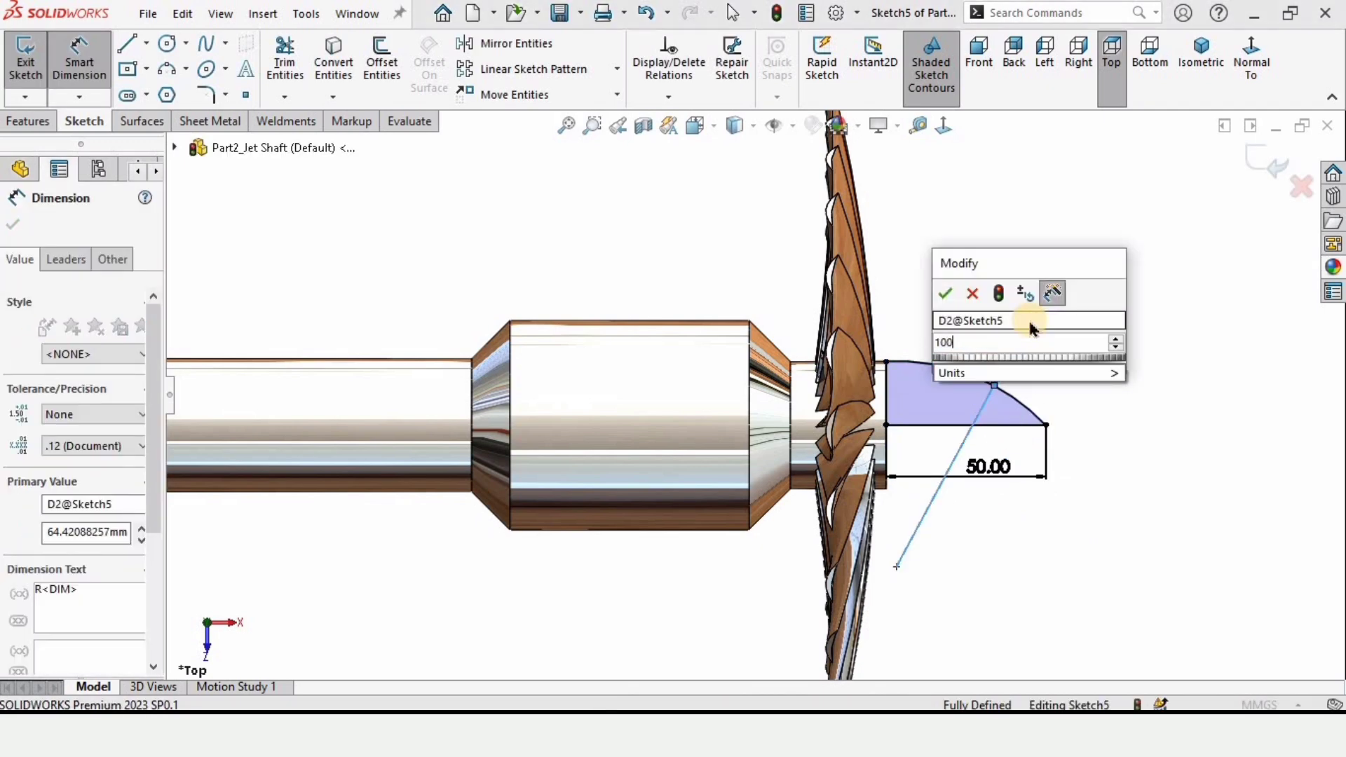
pyautogui.press('Return')
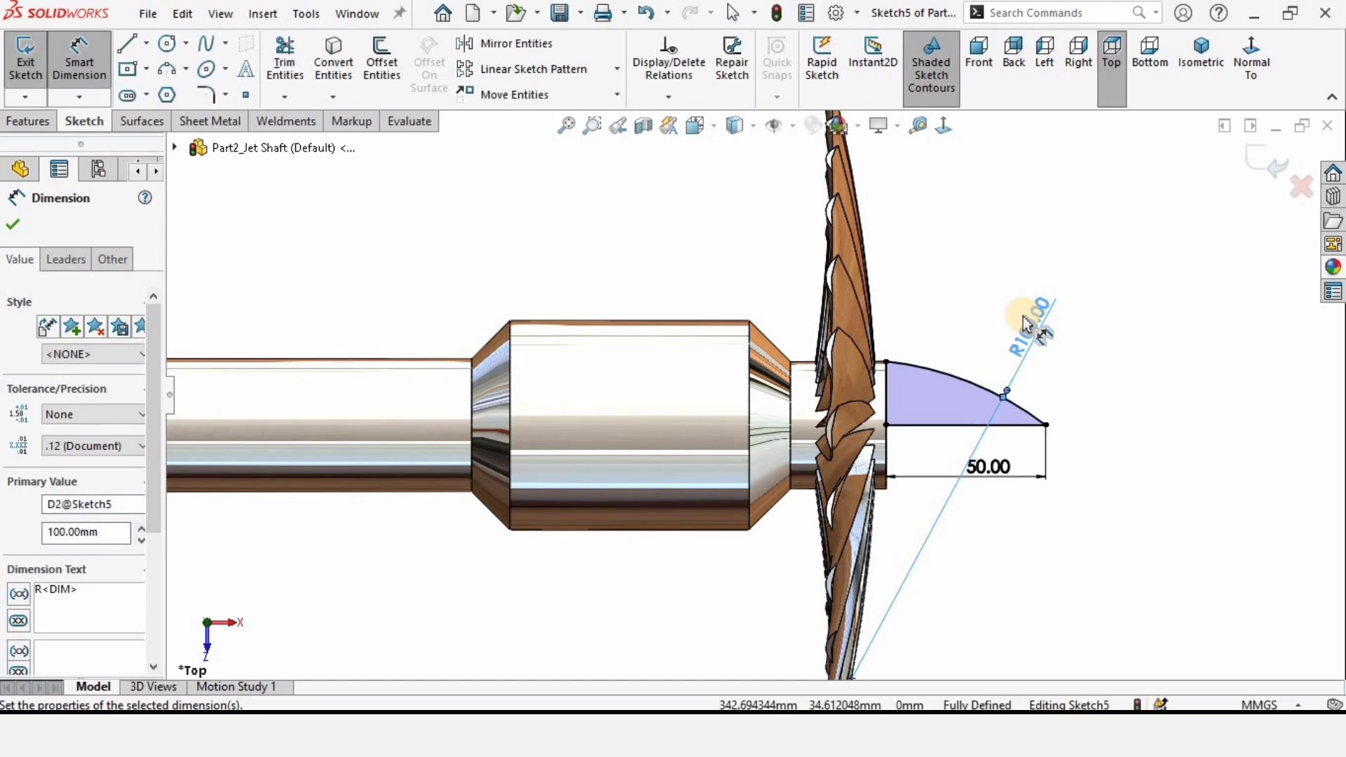
# - Revolve the profile 360 degrees about its horizontal line, merged with the shaft, and save the part
pyautogui.click(28, 122)
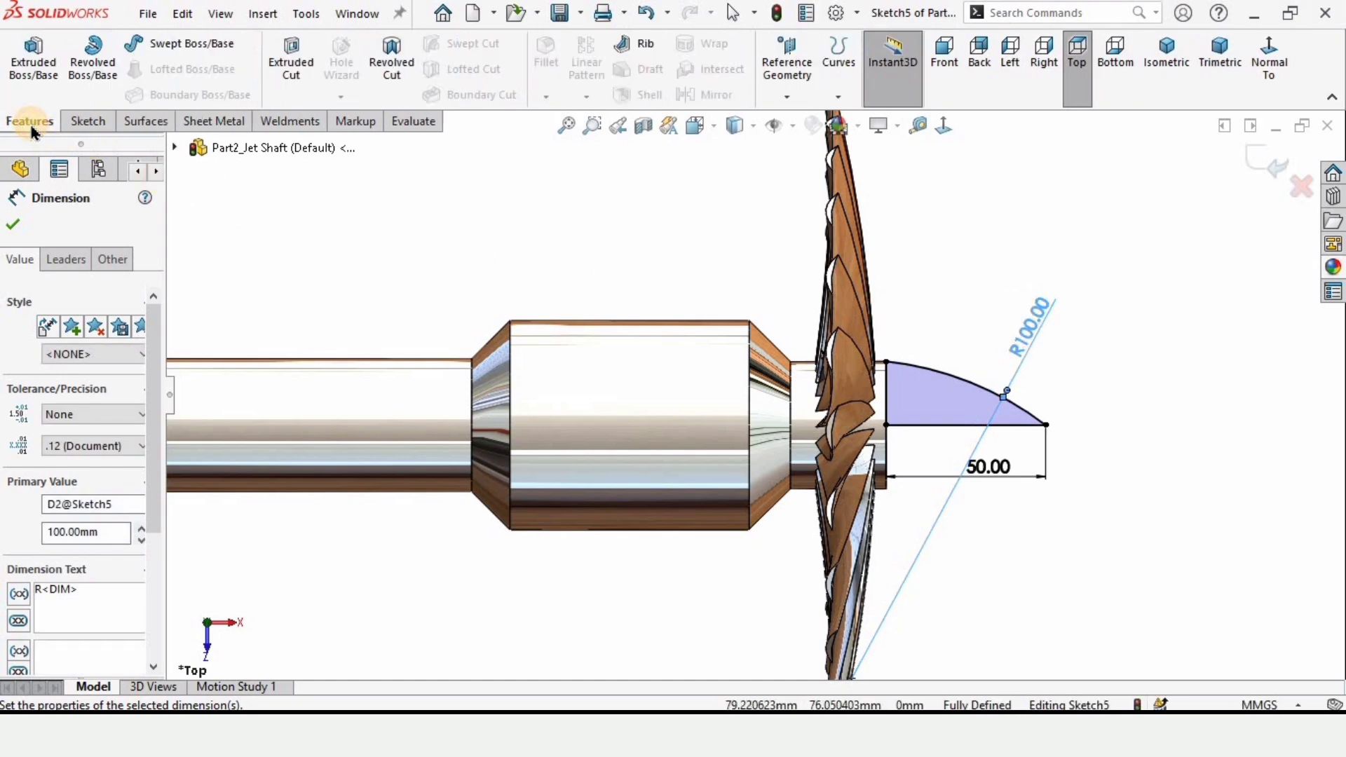
pyautogui.click(93, 62)
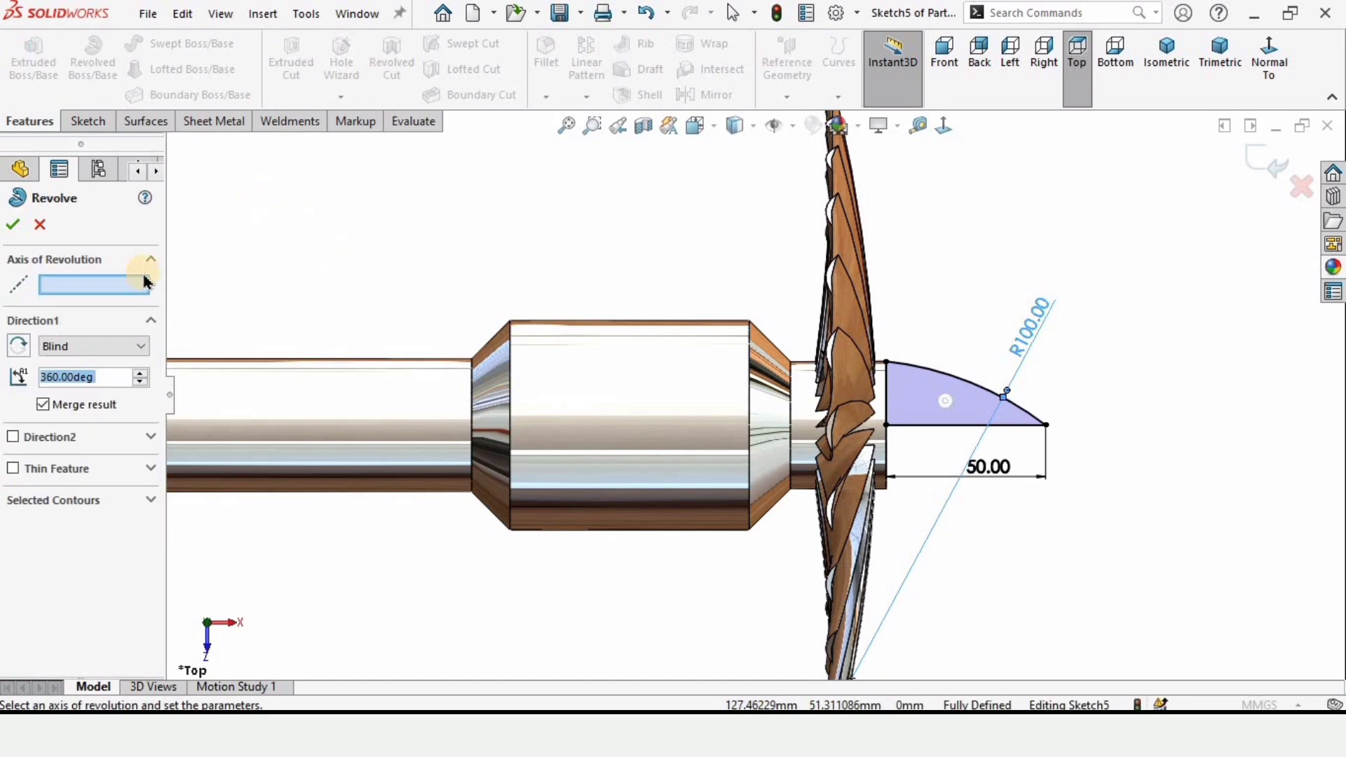
pyautogui.click(1002, 426)
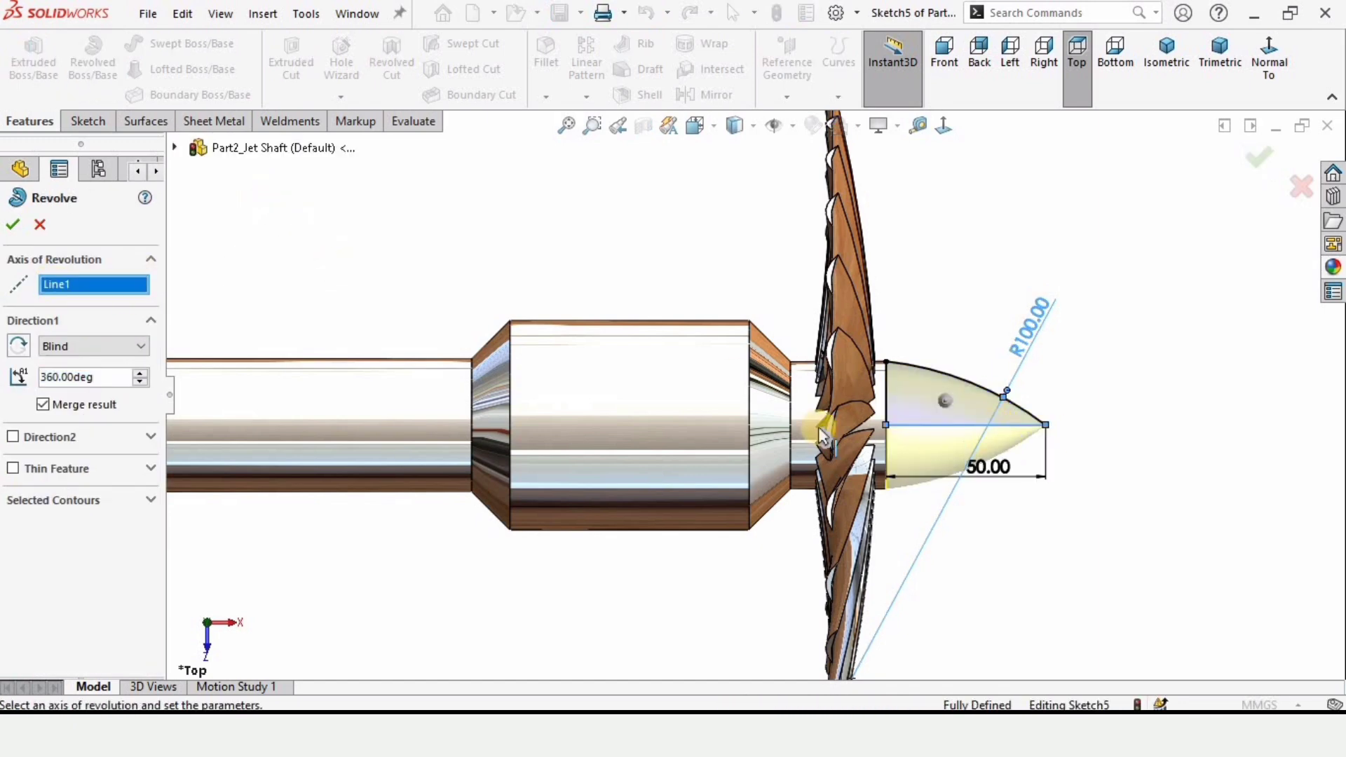
pyautogui.click(15, 227)
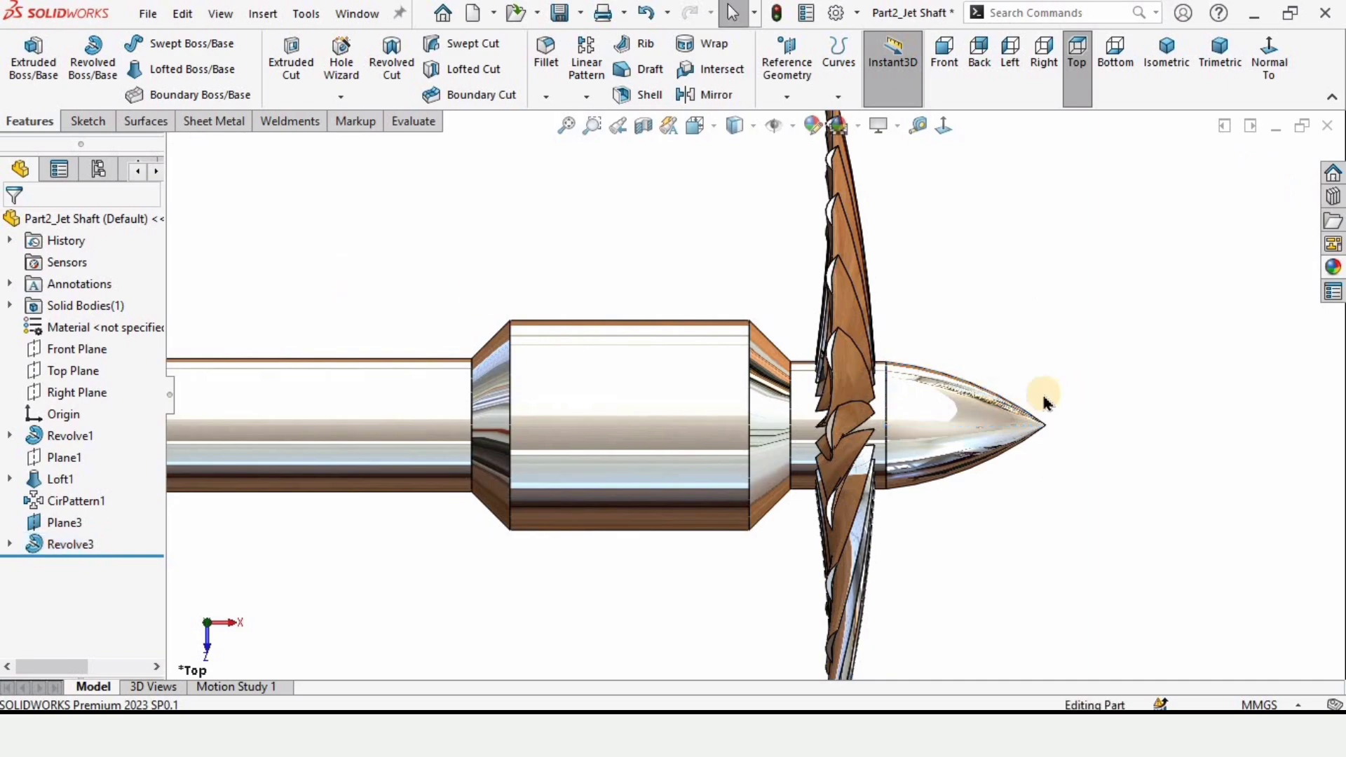
pyautogui.moveTo(1043, 403); pyautogui.dragTo(894, 431, button='middle')
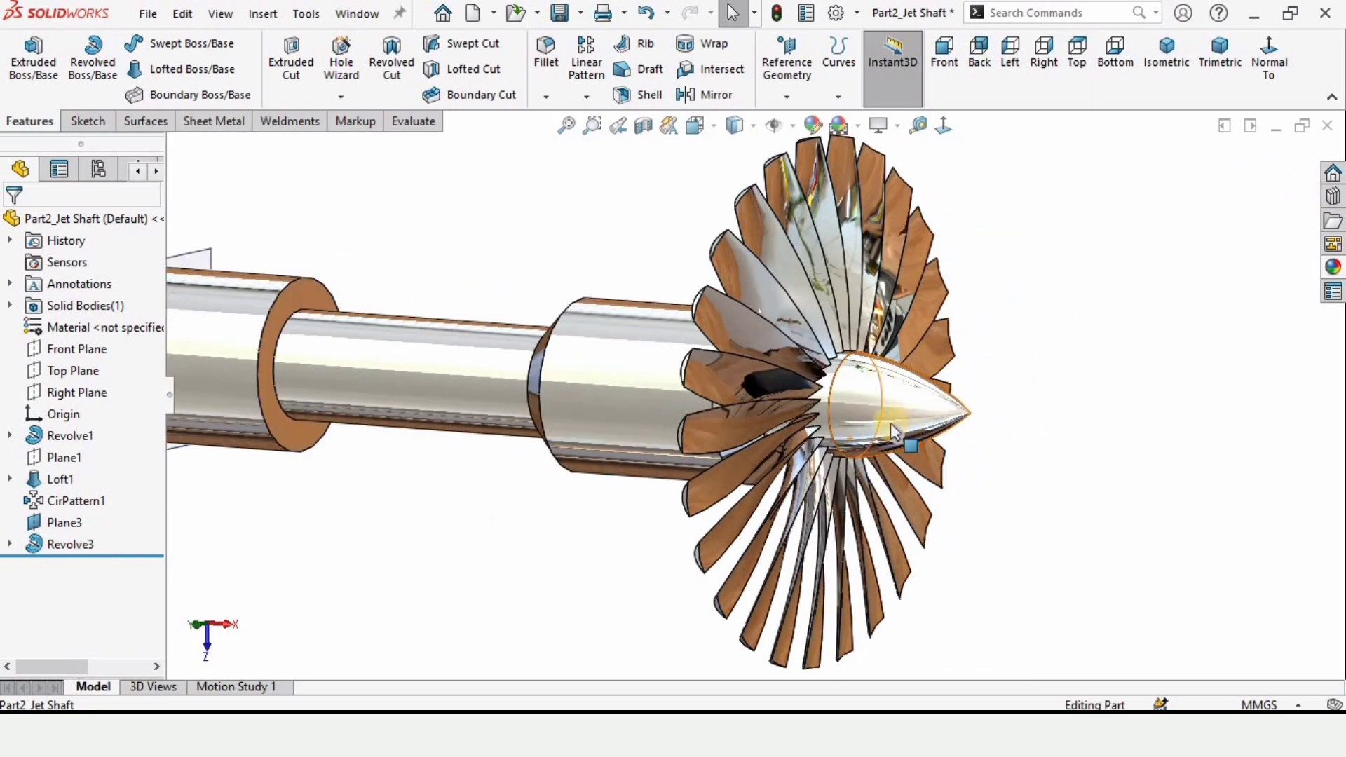
pyautogui.click(559, 14)
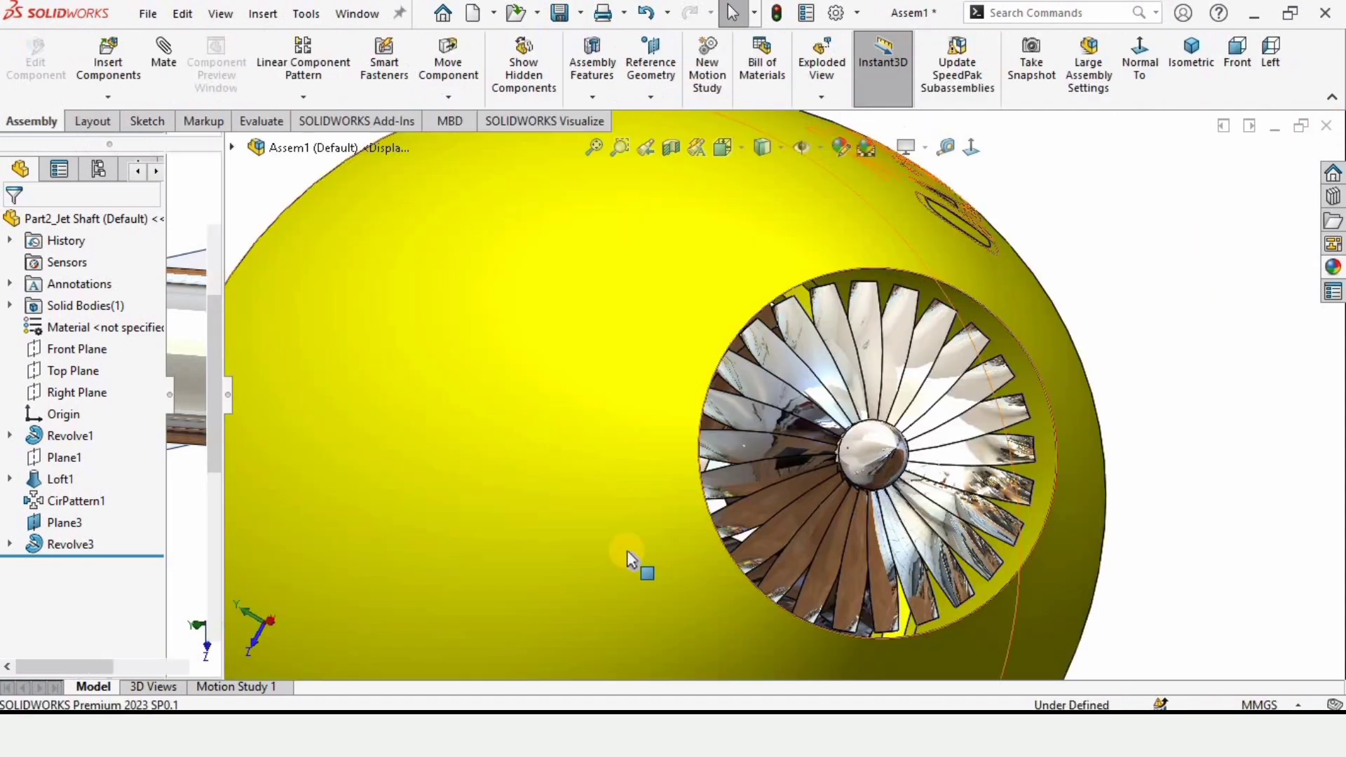
# - Examine the new nose cone and blades inside the housing's rear opening in the assembly
pyautogui.scroll(2, 802, 492)
pyautogui.moveTo(872, 477); pyautogui.dragTo(778, 484, button='middle')
pyautogui.scroll(3, 778, 484)
pyautogui.moveTo(495, 435); pyautogui.dragTo(703, 410, button='middle')
pyautogui.scroll(-2, 703, 410)
pyautogui.moveTo(787, 451); pyautogui.dragTo(631, 427, button='middle')
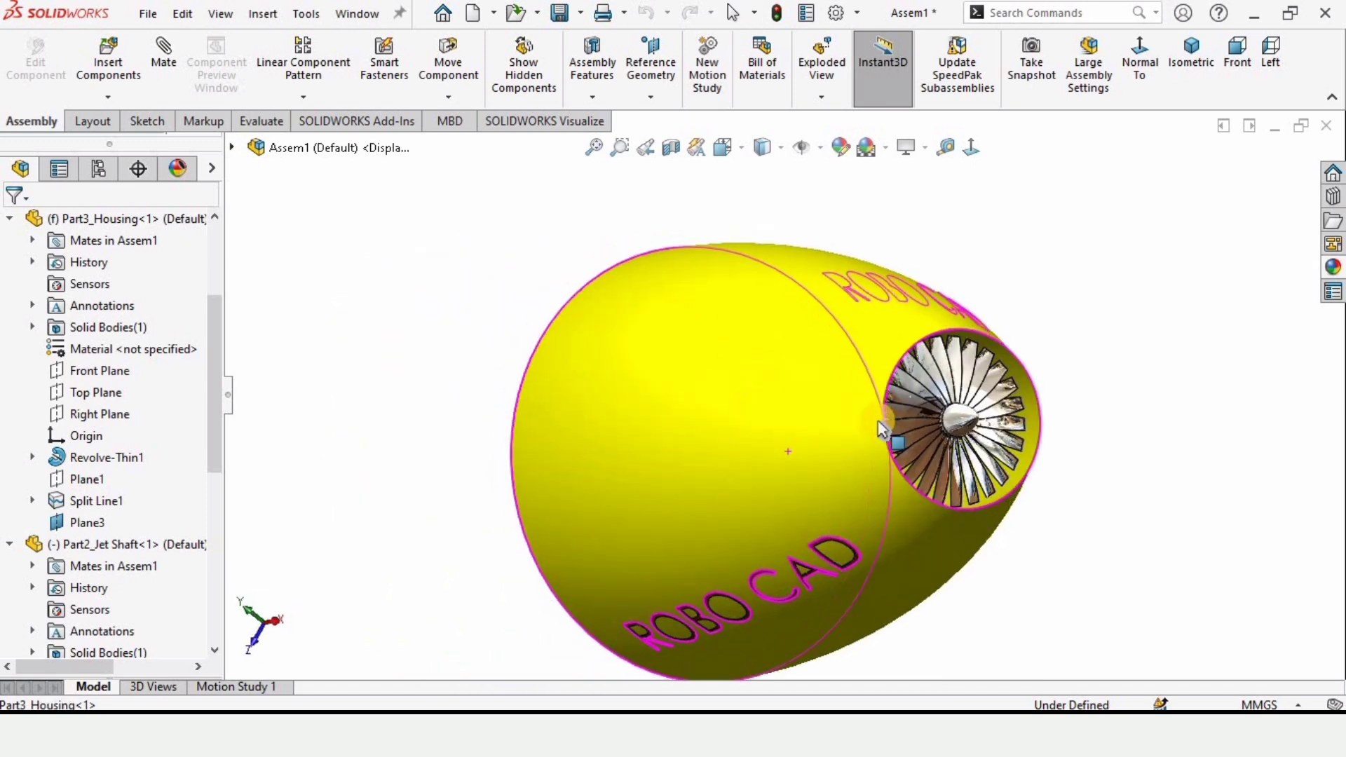
pyautogui.scroll(-4, 894, 424)
pyautogui.moveTo(1033, 438); pyautogui.dragTo(1006, 460, button='middle')
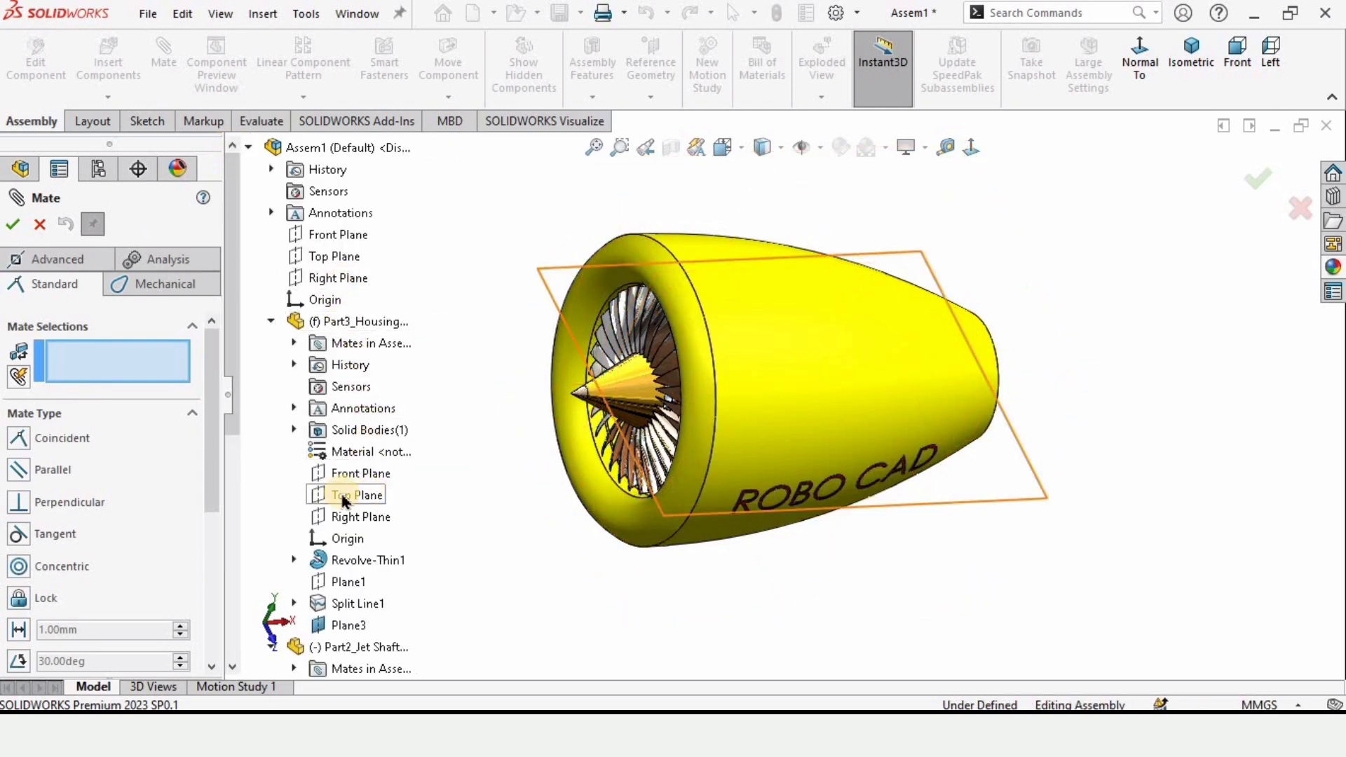
# - Add a coincident mate between the housing's Top Plane and the jet shaft's Top Plane, and finish mating
pyautogui.click(364, 502)
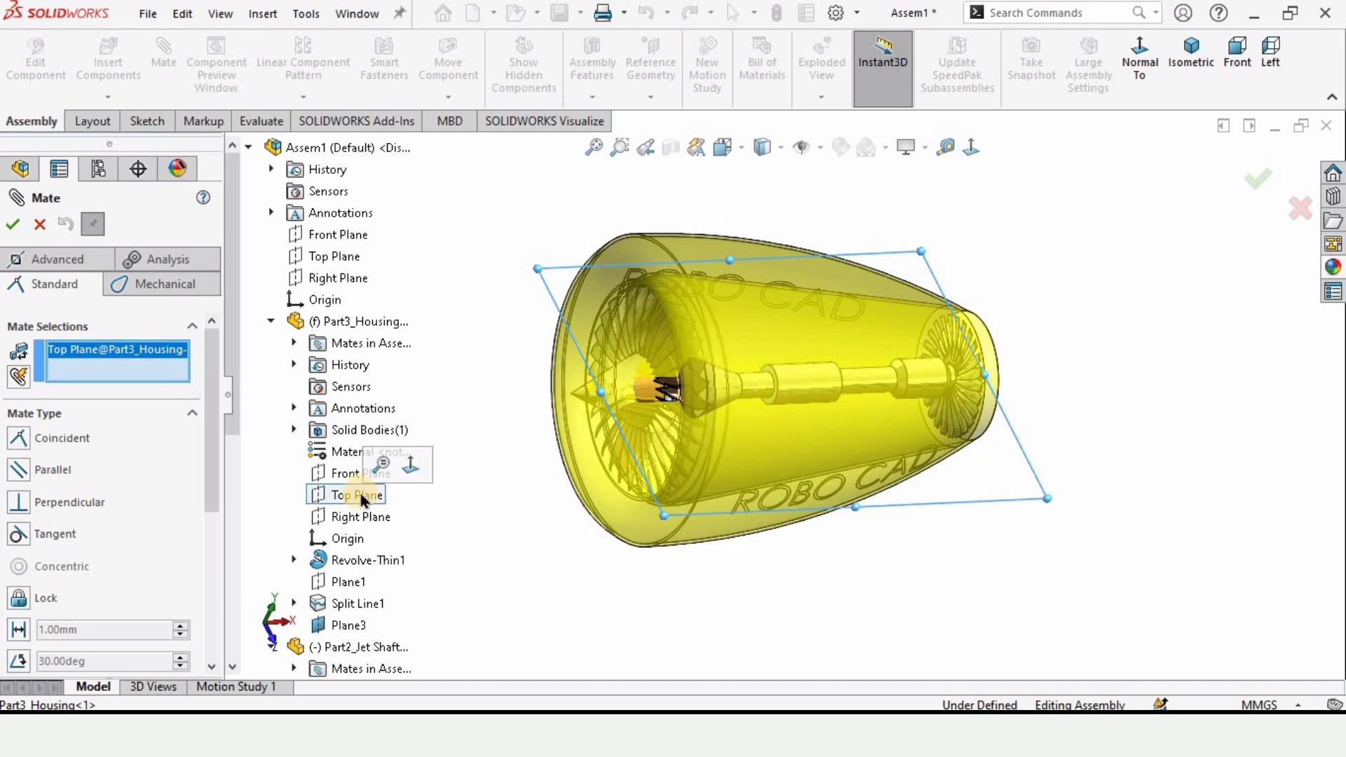
pyautogui.scroll(-2, 385, 568)
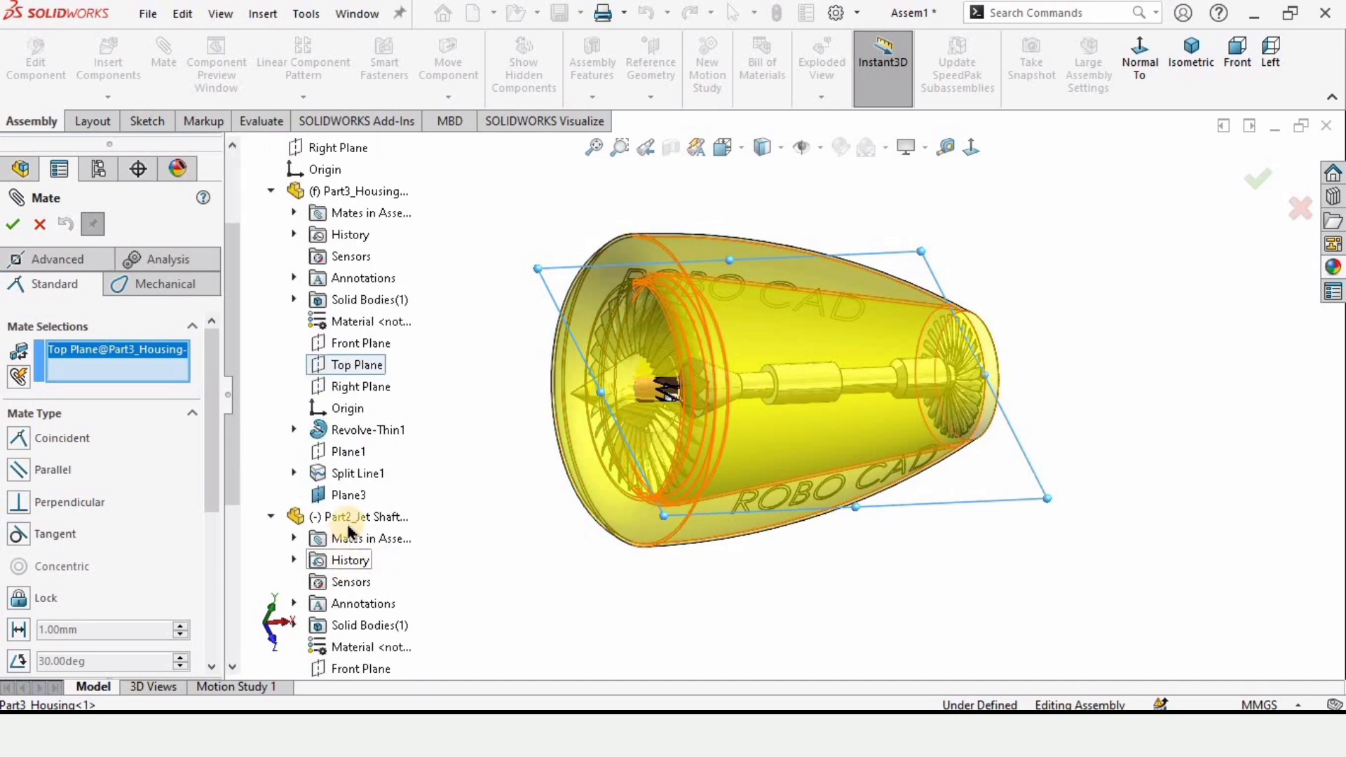
pyautogui.scroll(-1, 357, 526)
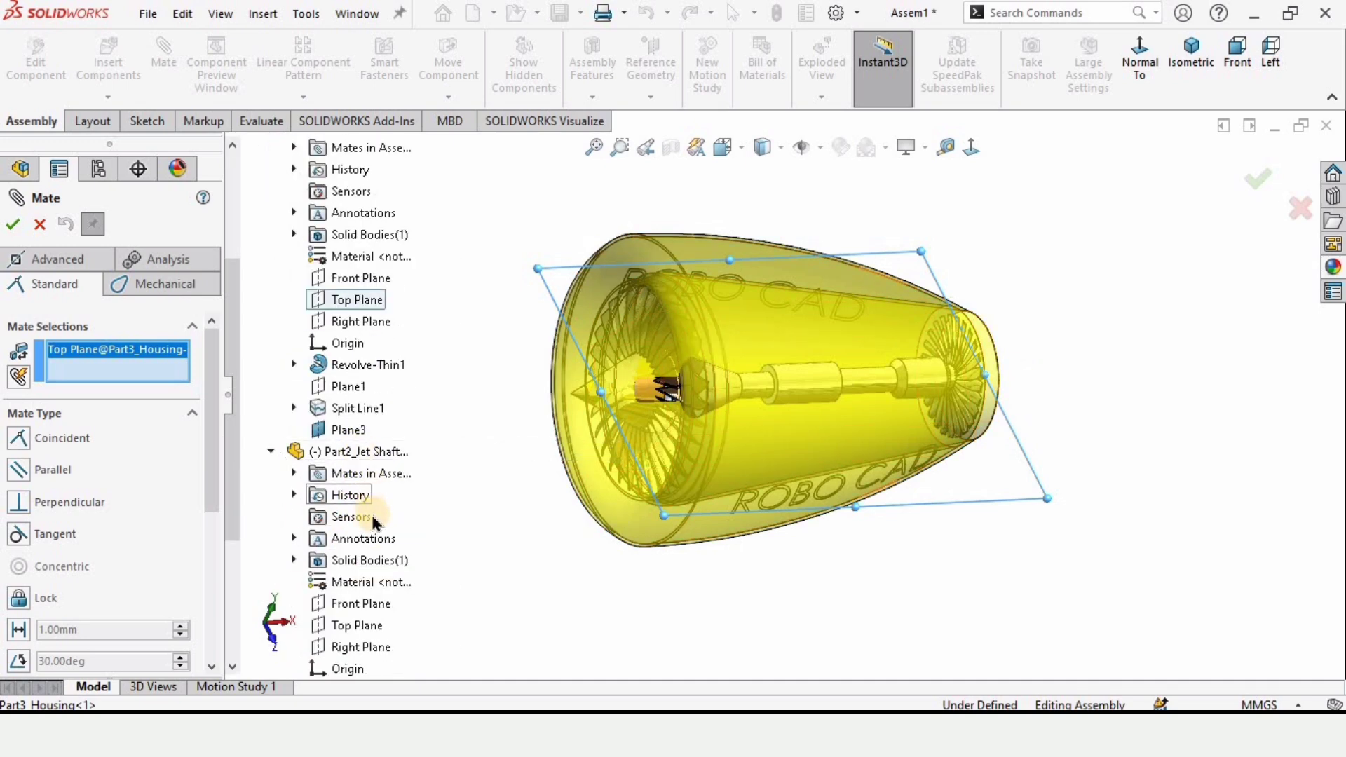
pyautogui.scroll(-1, 347, 455)
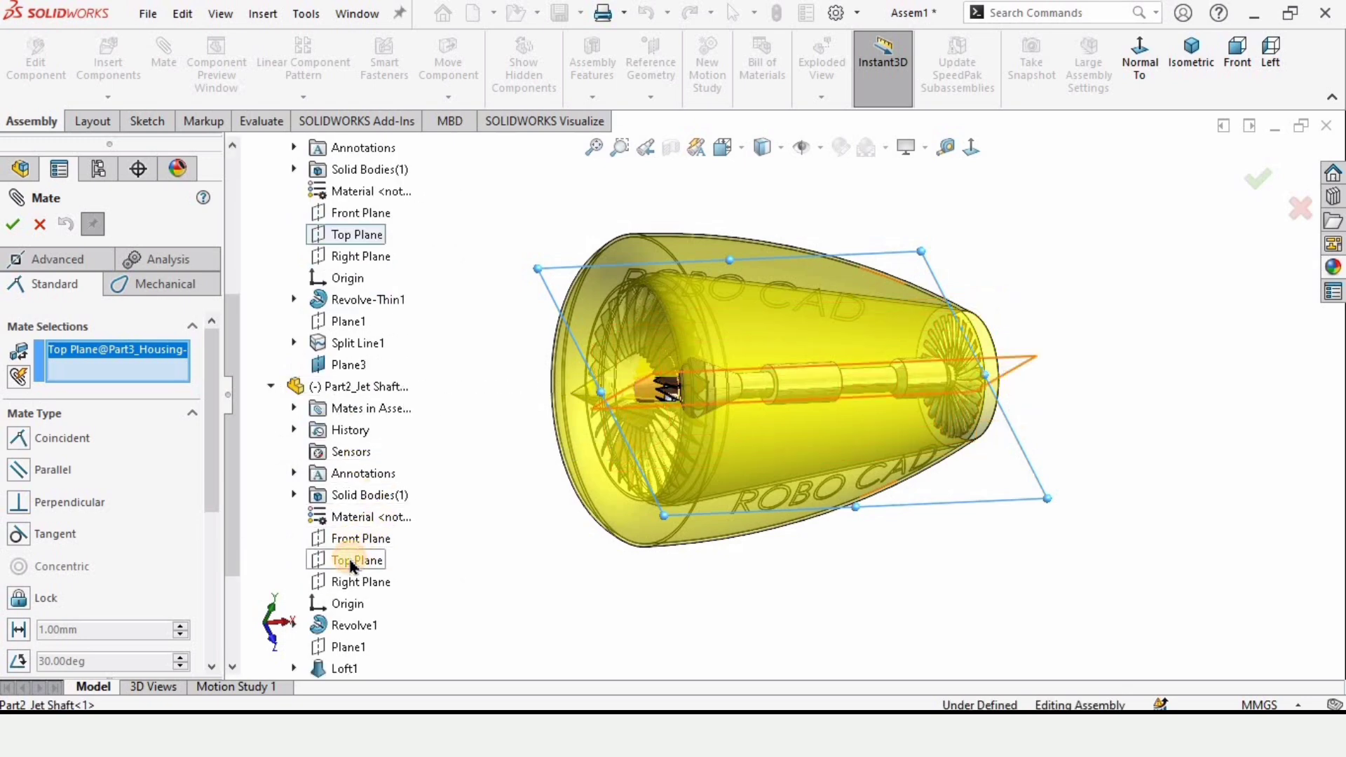
pyautogui.click(351, 562)
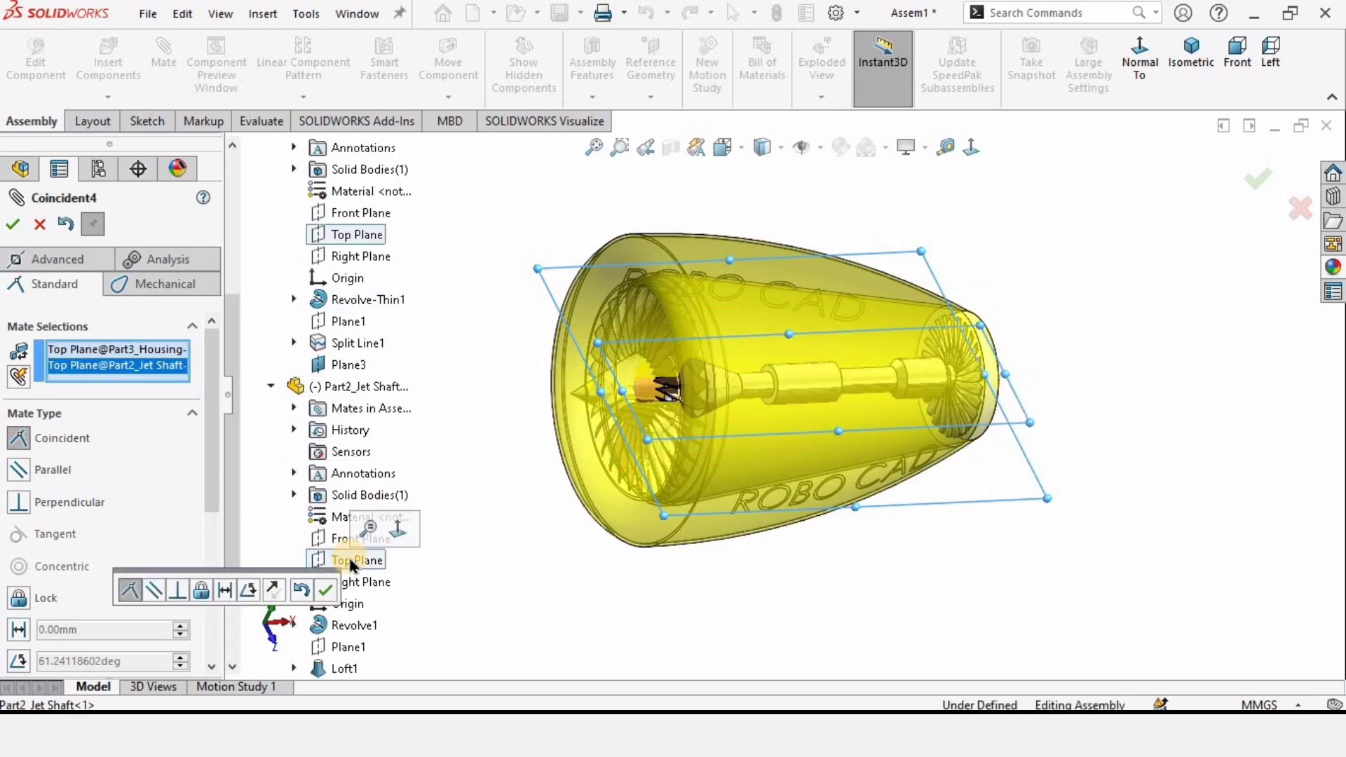
pyautogui.click(327, 590)
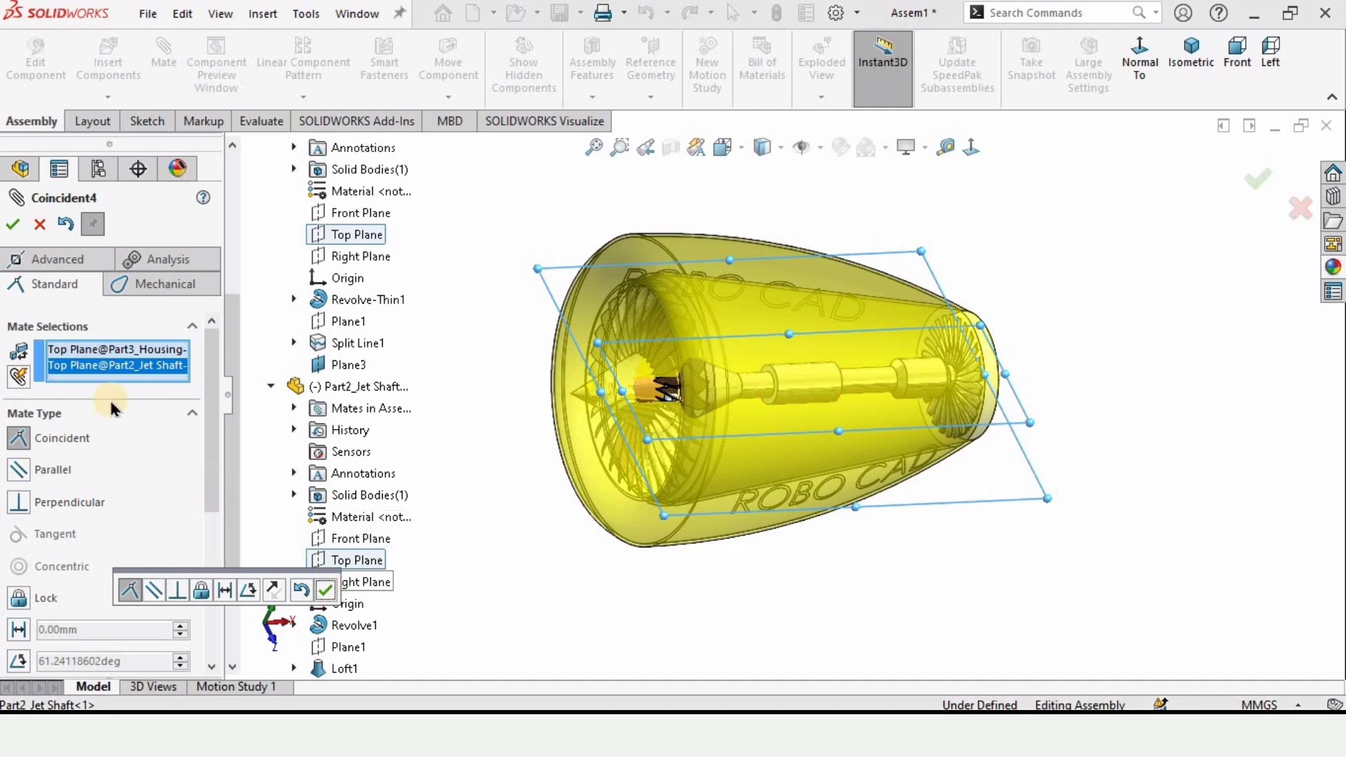
pyautogui.click(324, 592)
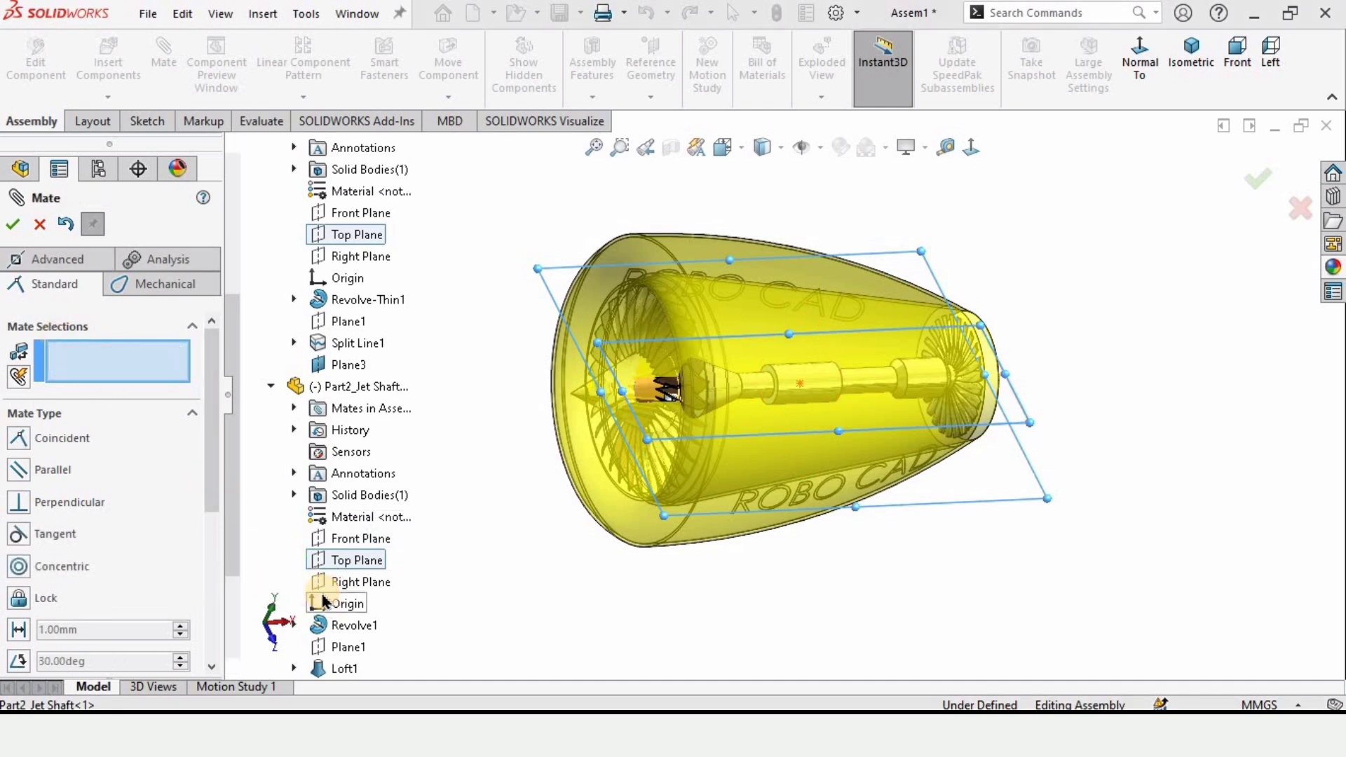
pyautogui.press('Escape')
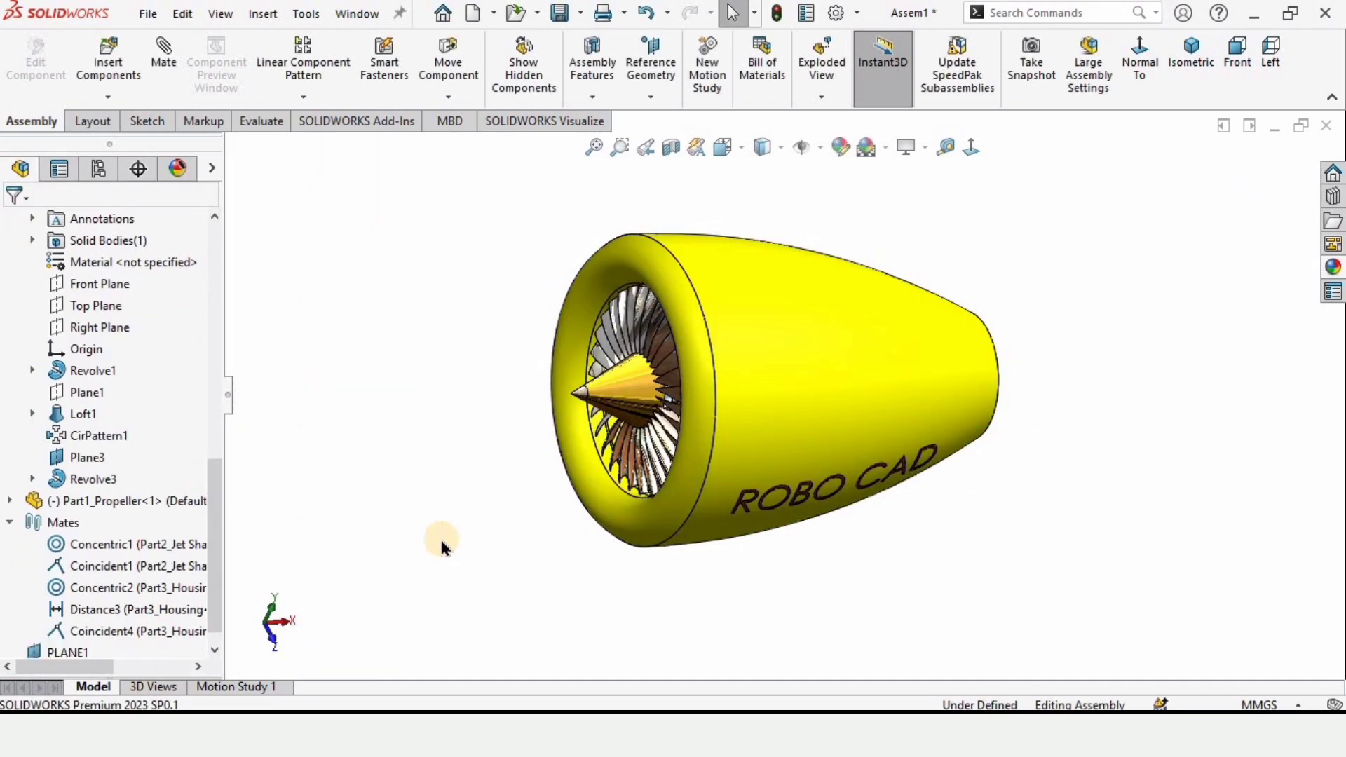
# - Open Motion Study 1 with its timeline expanded, accept 25 frames per second, and extend the animation to about 9 seconds
pyautogui.moveTo(441, 541); pyautogui.dragTo(595, 411, button='middle')
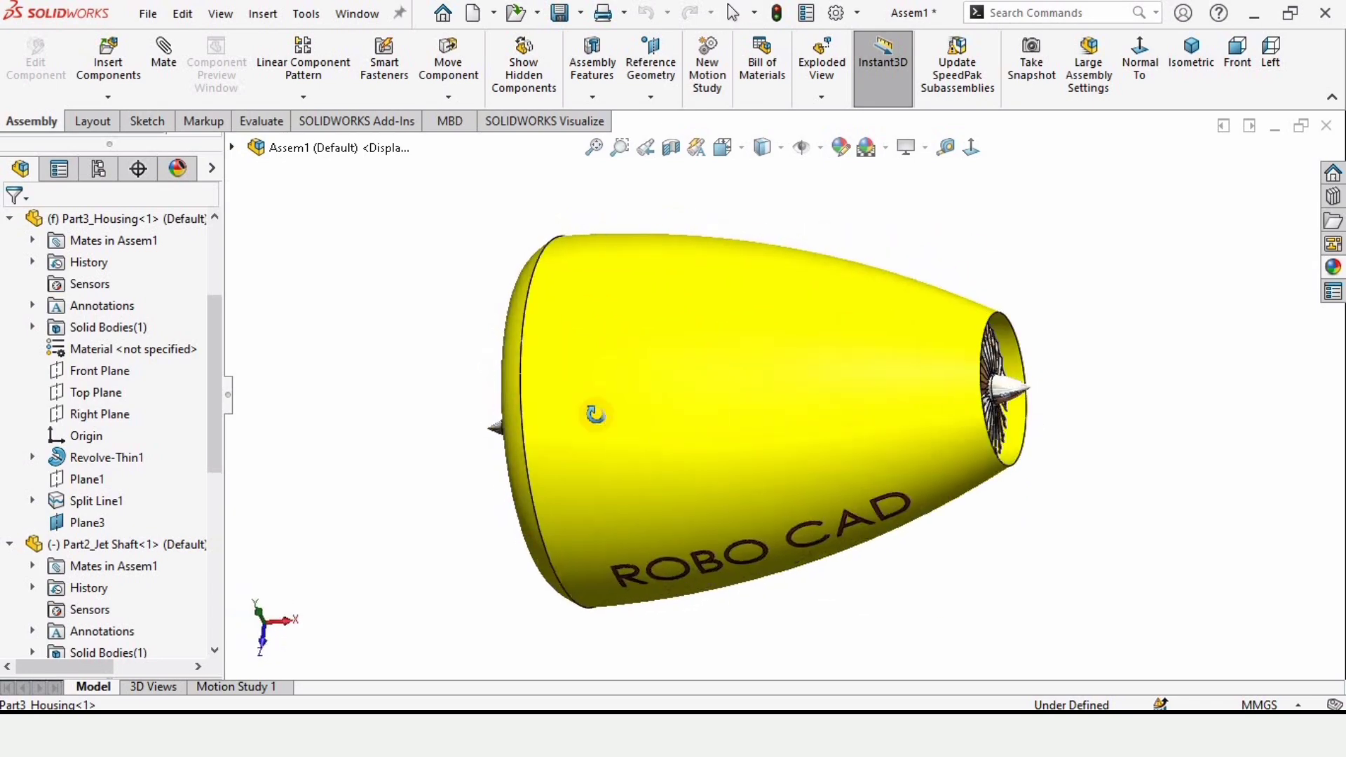
pyautogui.click(235, 685)
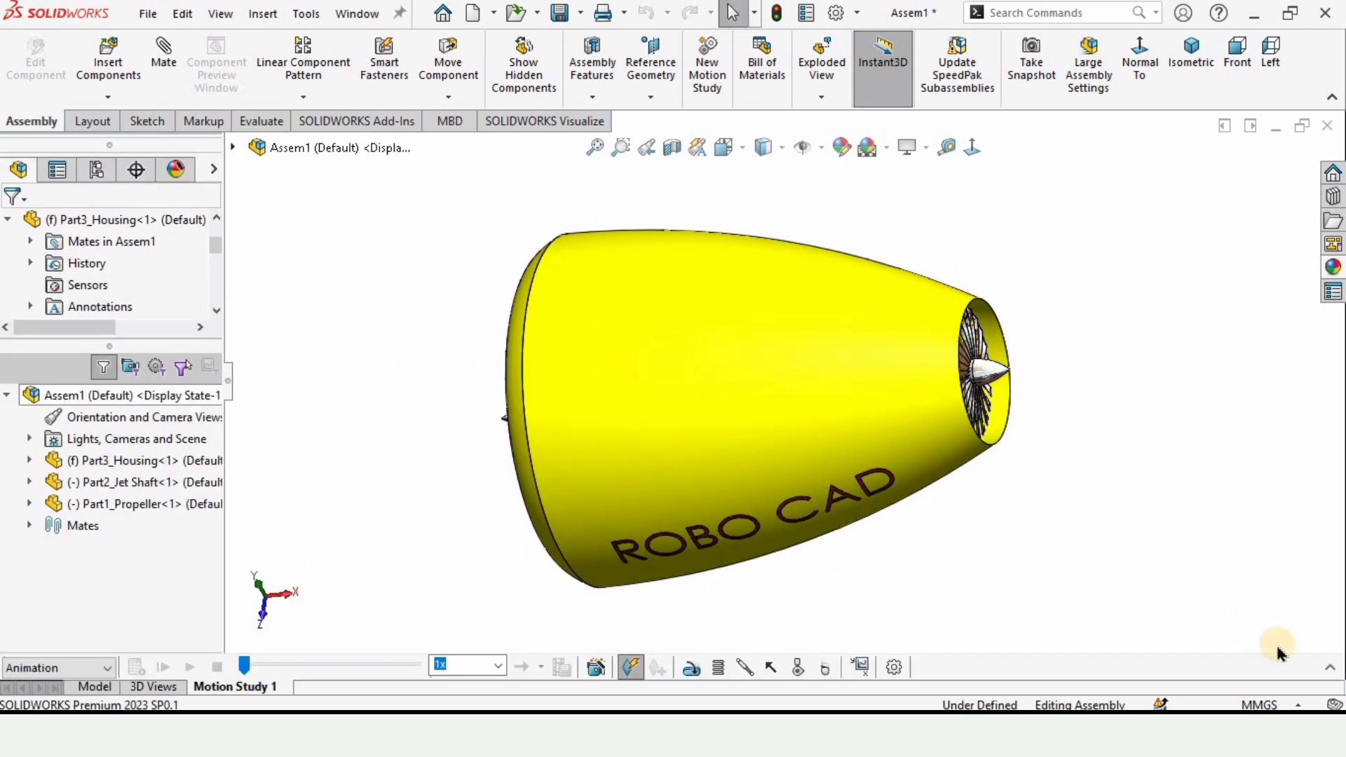
pyautogui.click(1330, 667)
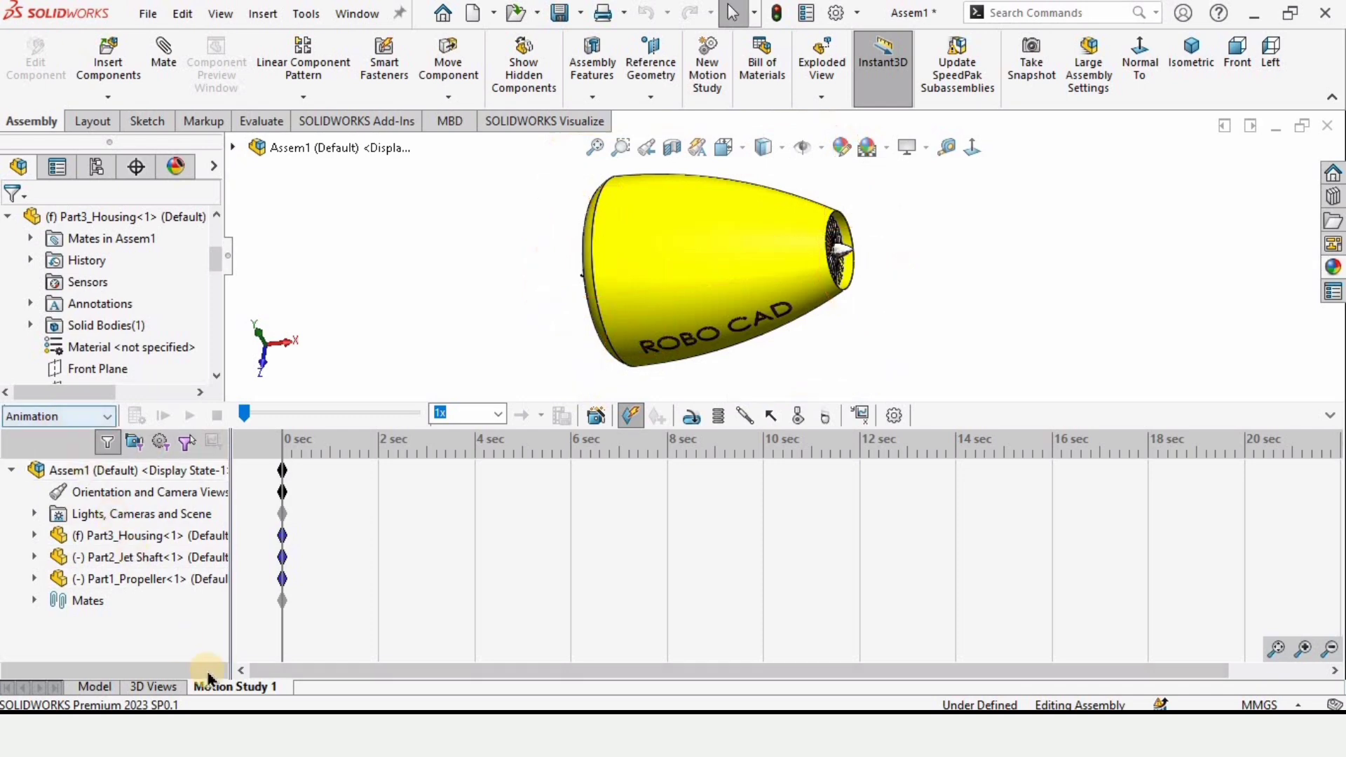
pyautogui.click(894, 415)
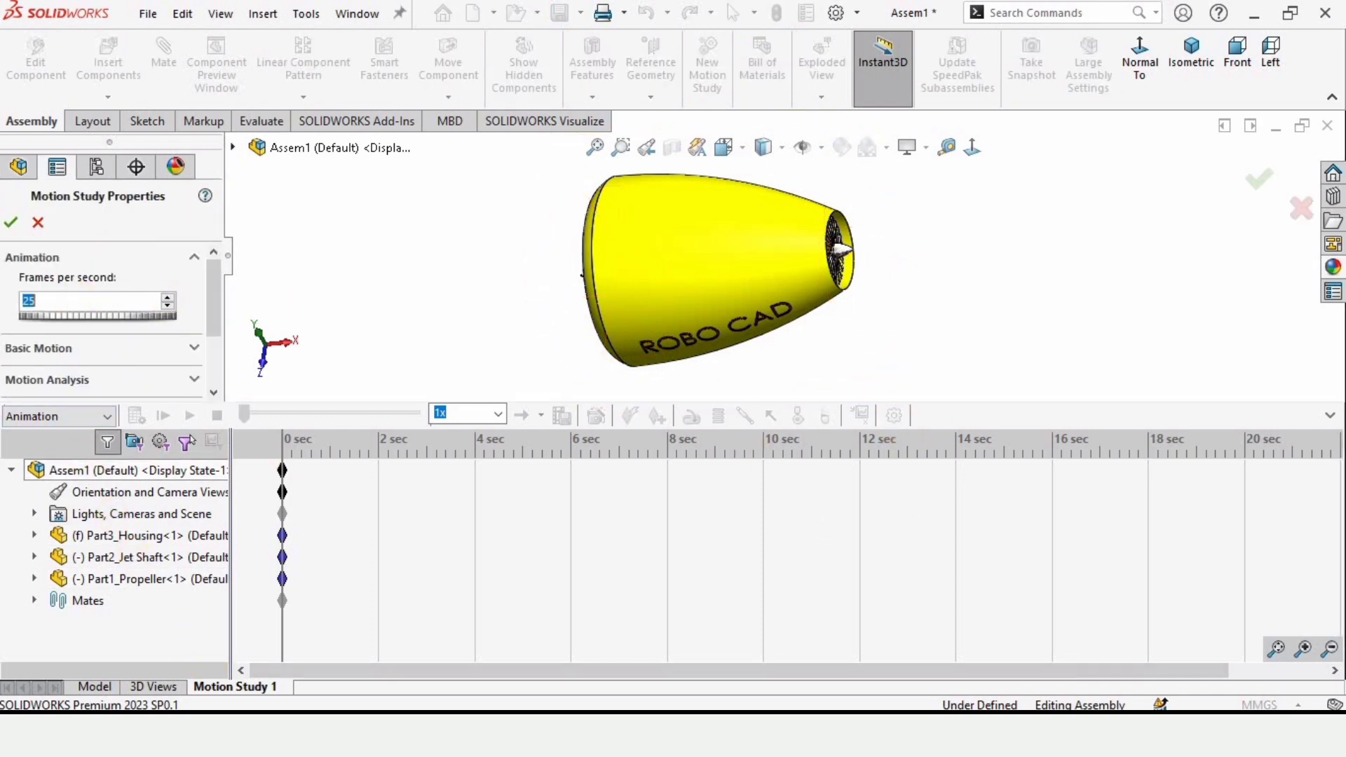
pyautogui.click(10, 222)
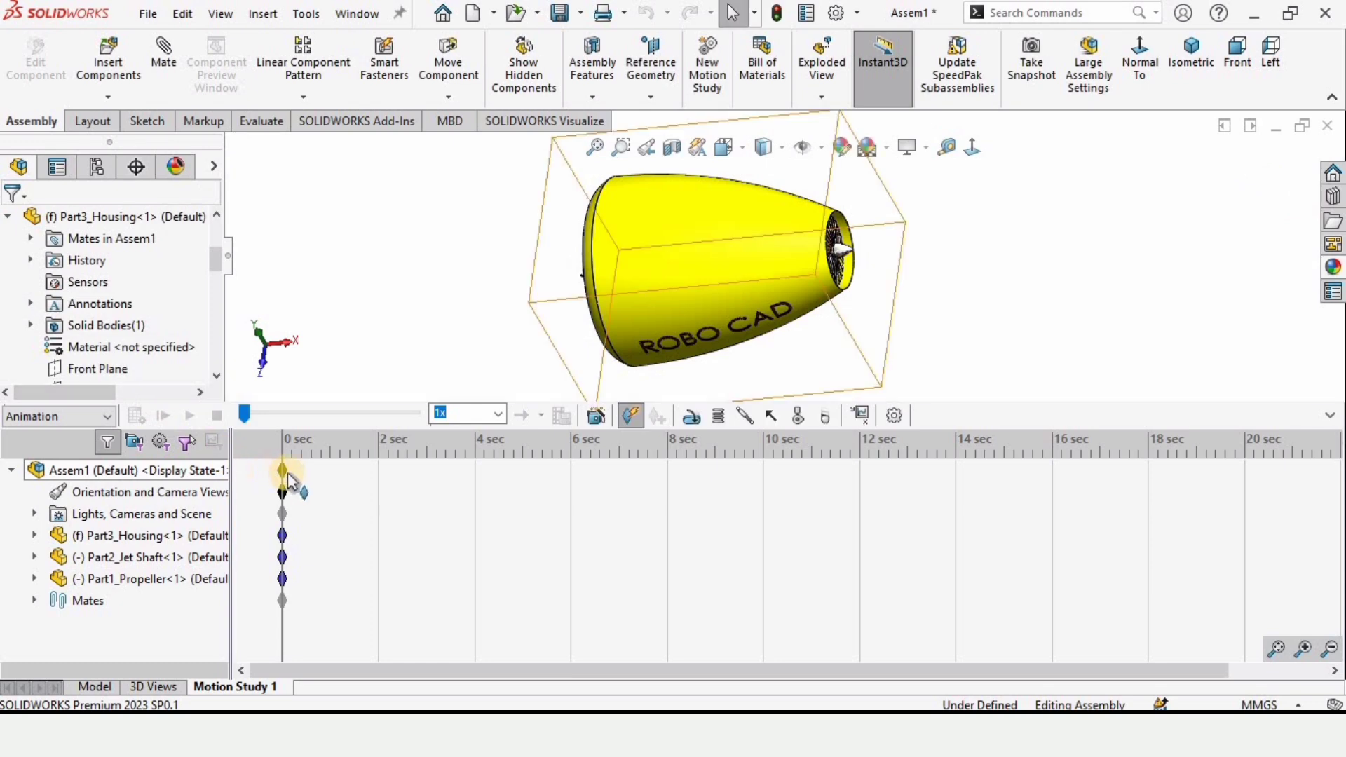
pyautogui.moveTo(350, 498); pyautogui.dragTo(776, 542)
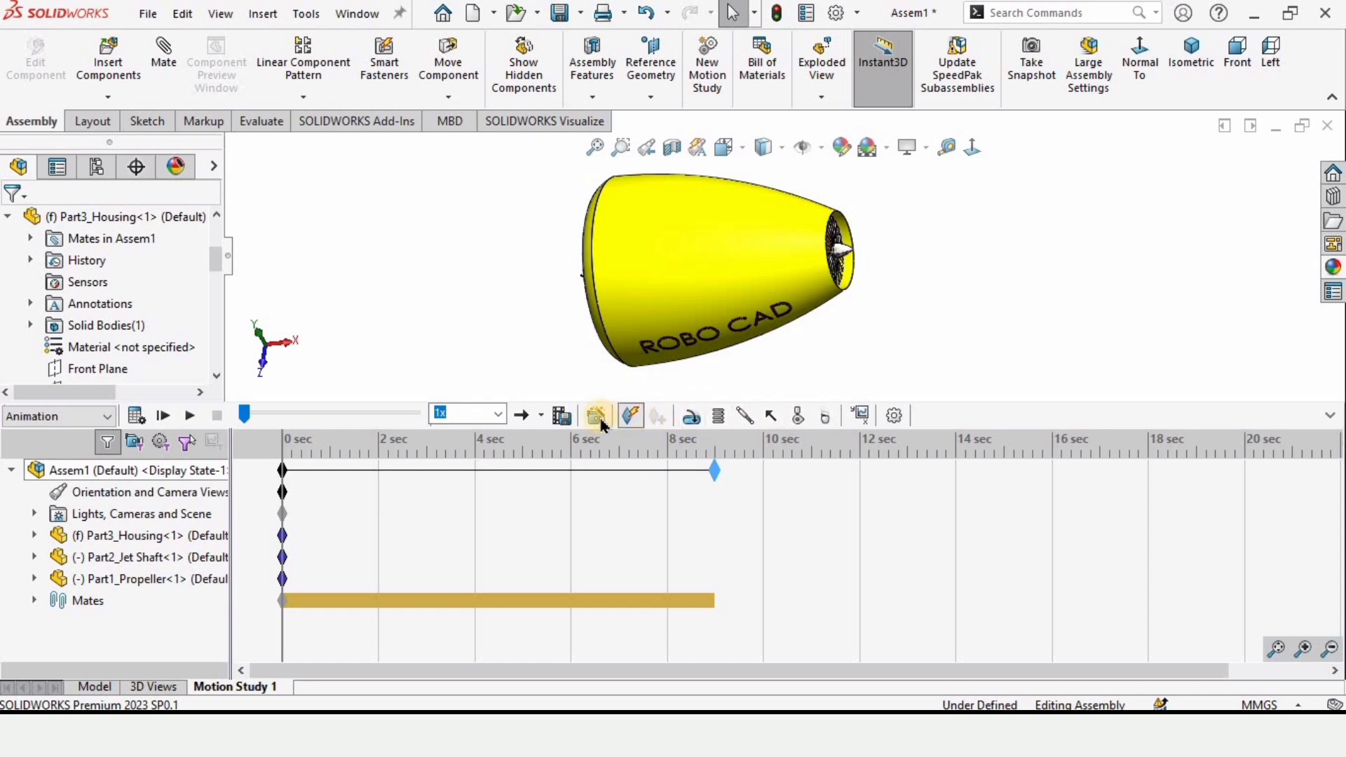
# - Add a rotary motor on the propeller's conical hub face with a constant speed of 50 RPM
pyautogui.click(690, 418)
pyautogui.moveTo(214, 286); pyautogui.dragTo(241, 331)
pyautogui.moveTo(667, 286); pyautogui.dragTo(670, 286, button='middle')
pyautogui.scroll(-3, 670, 285)
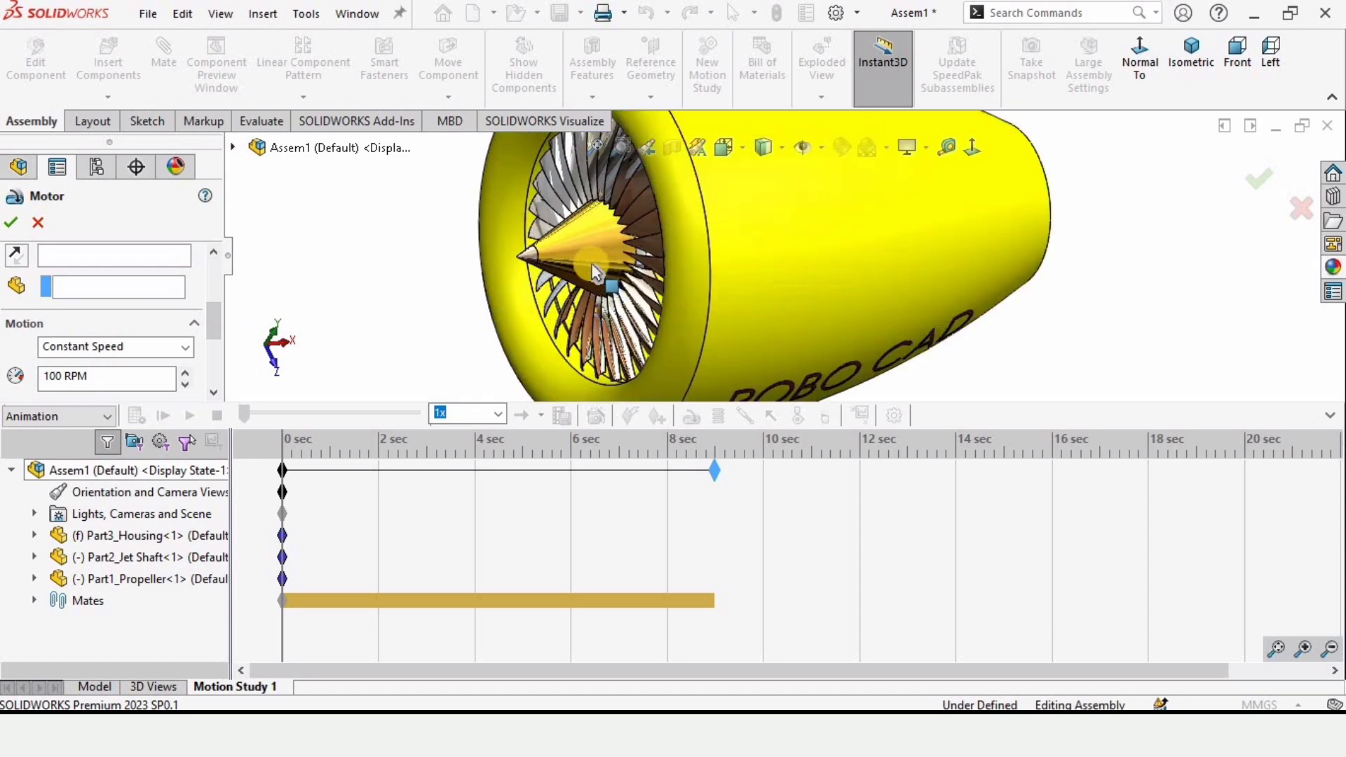
pyautogui.click(585, 265)
pyautogui.moveTo(211, 318)
pyautogui.mouseDown()
pyautogui.moveTo(208, 346)
pyautogui.moveTo(210, 332)
pyautogui.mouseUp()
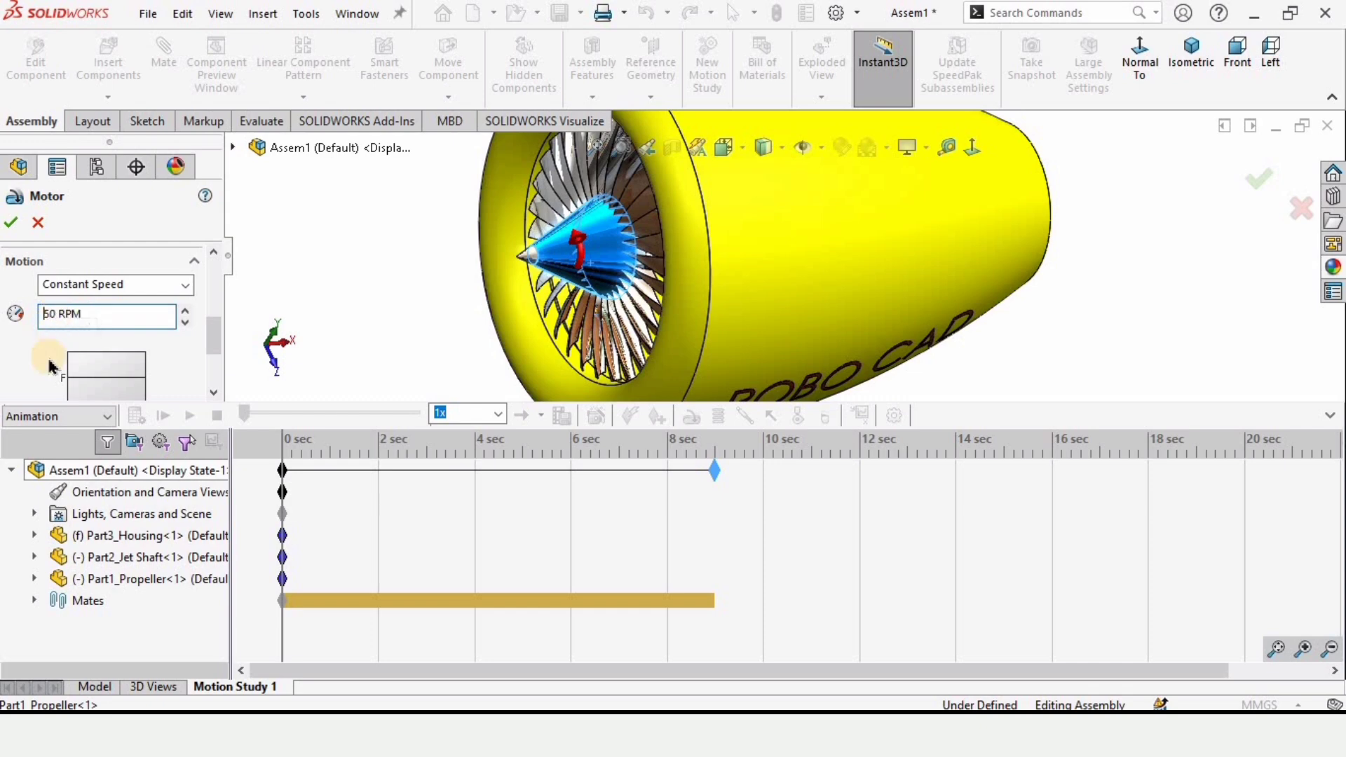
pyautogui.click(9, 224)
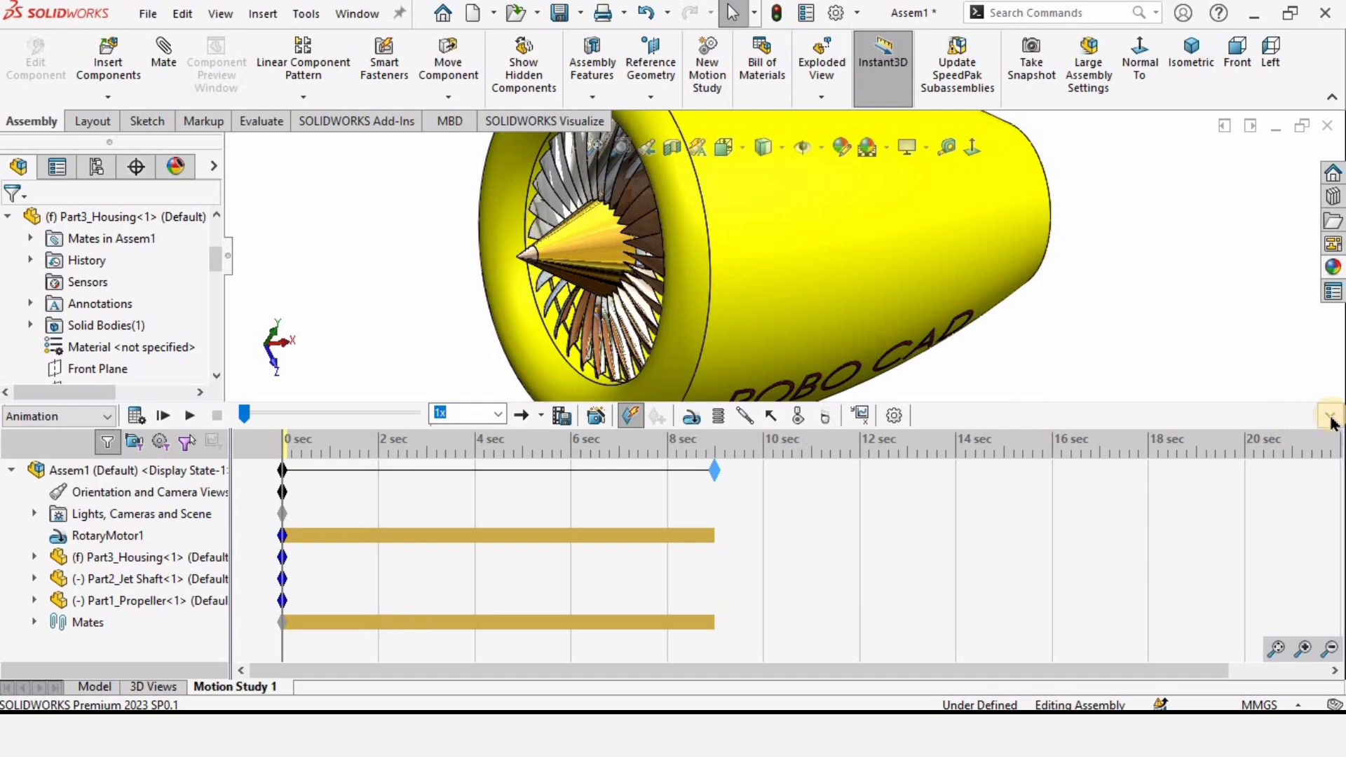
# - Collapse the motion study timeline and fit the whole jet assembly in the view
pyautogui.click(1292, 421)
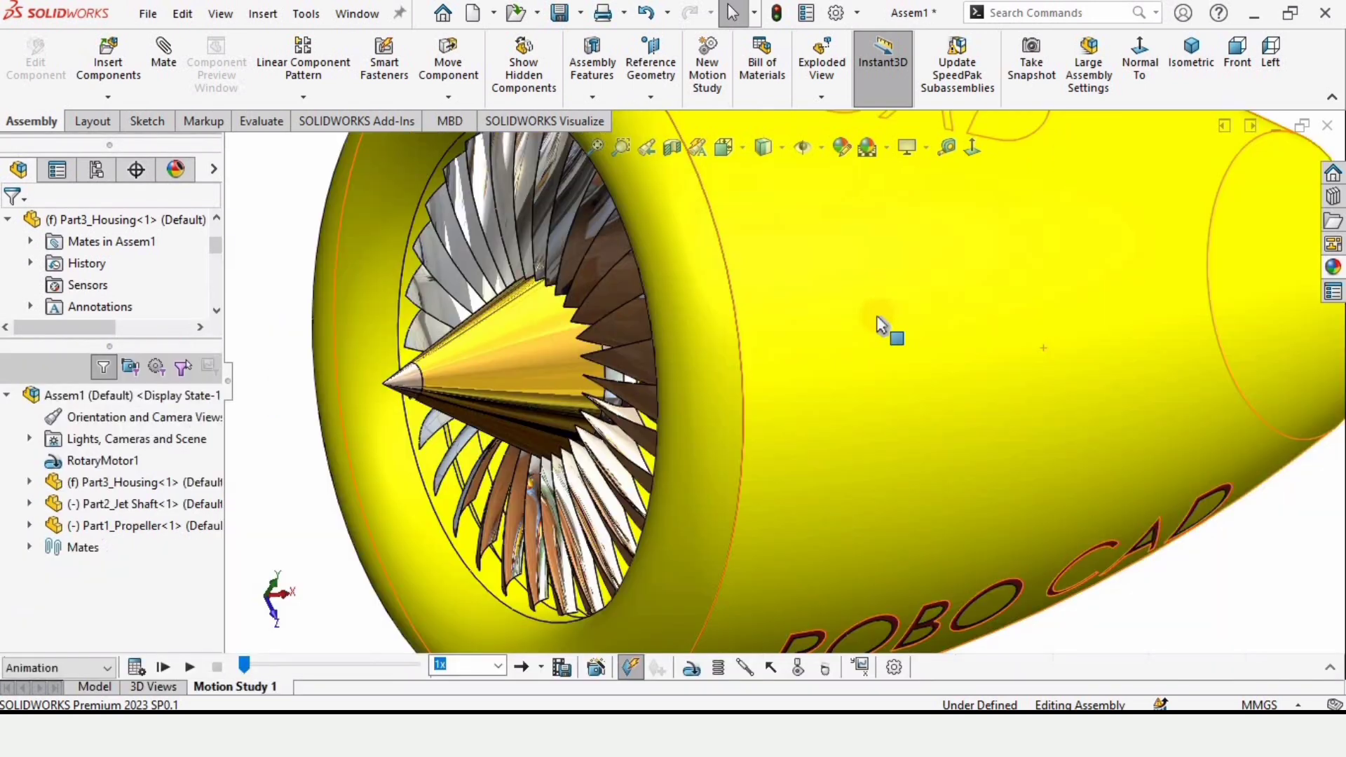
pyautogui.press('f')
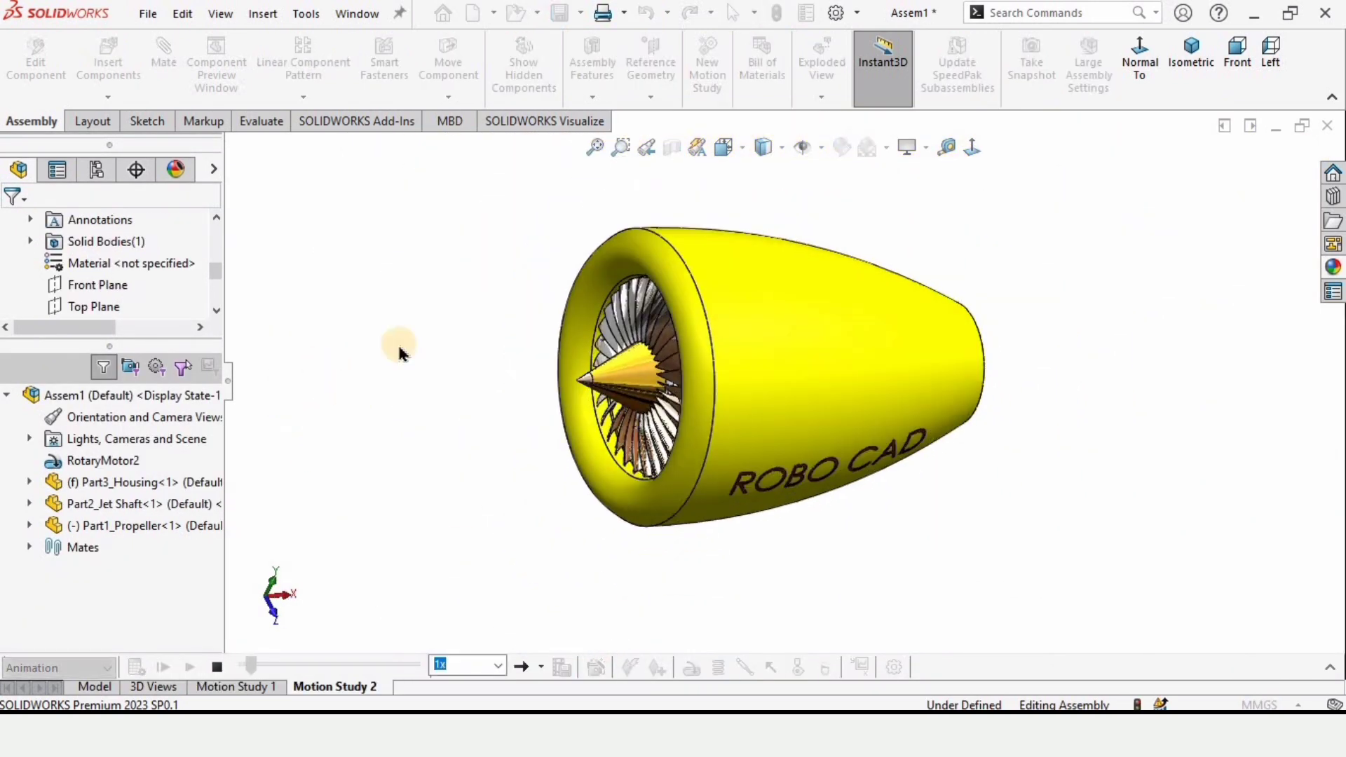